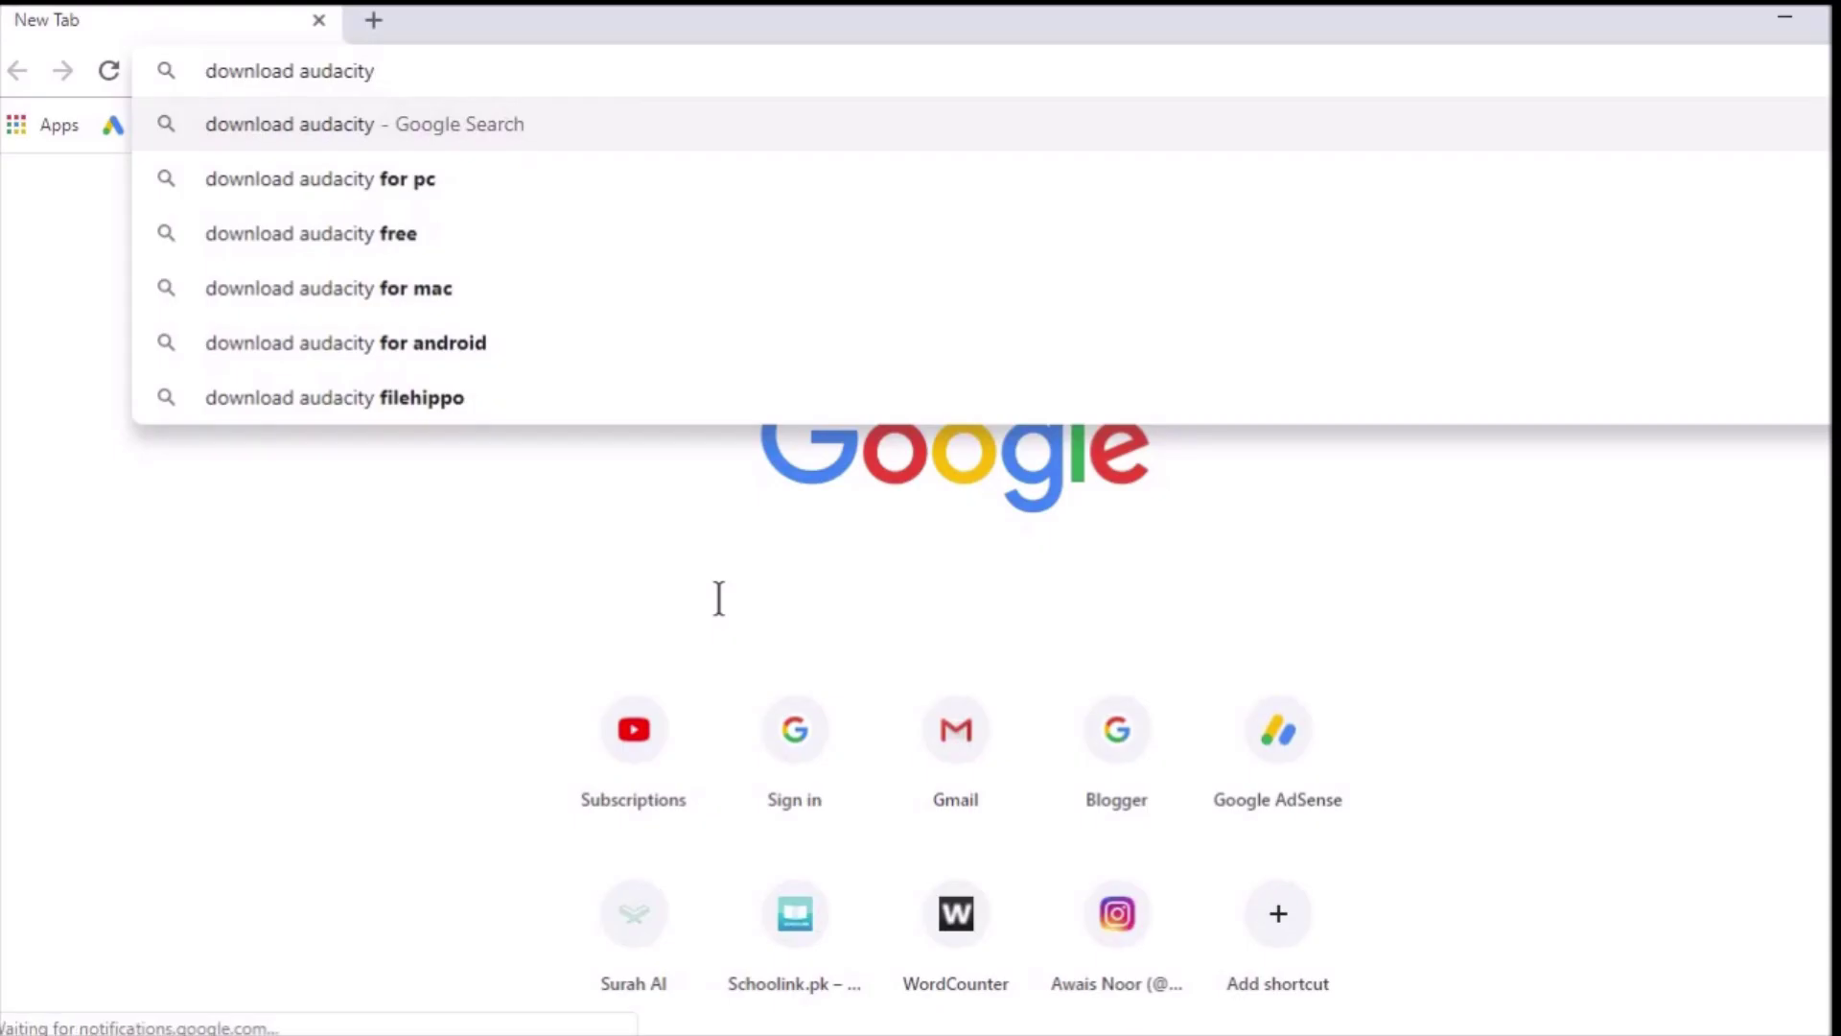
# Step: Search Google for 'download audacity' and go to the official 'Download | Audacity ®' page
pyautogui.press('Return')
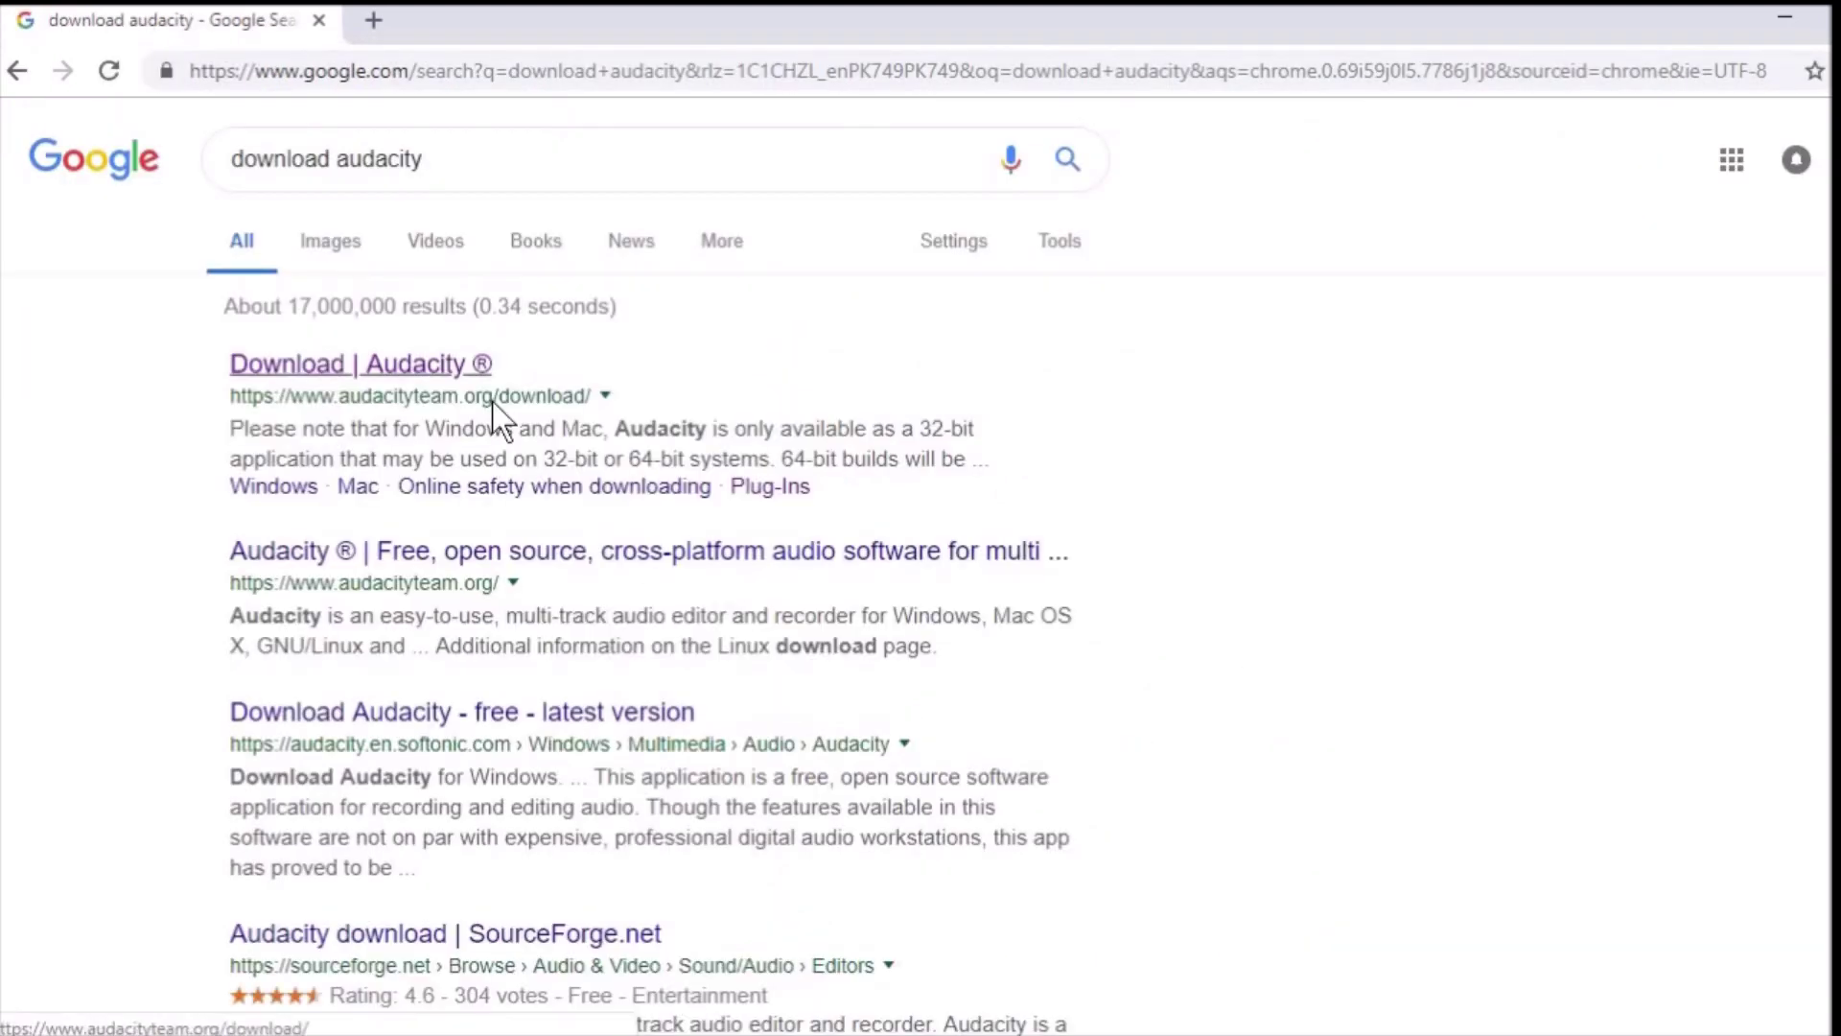
pyautogui.click(396, 363)
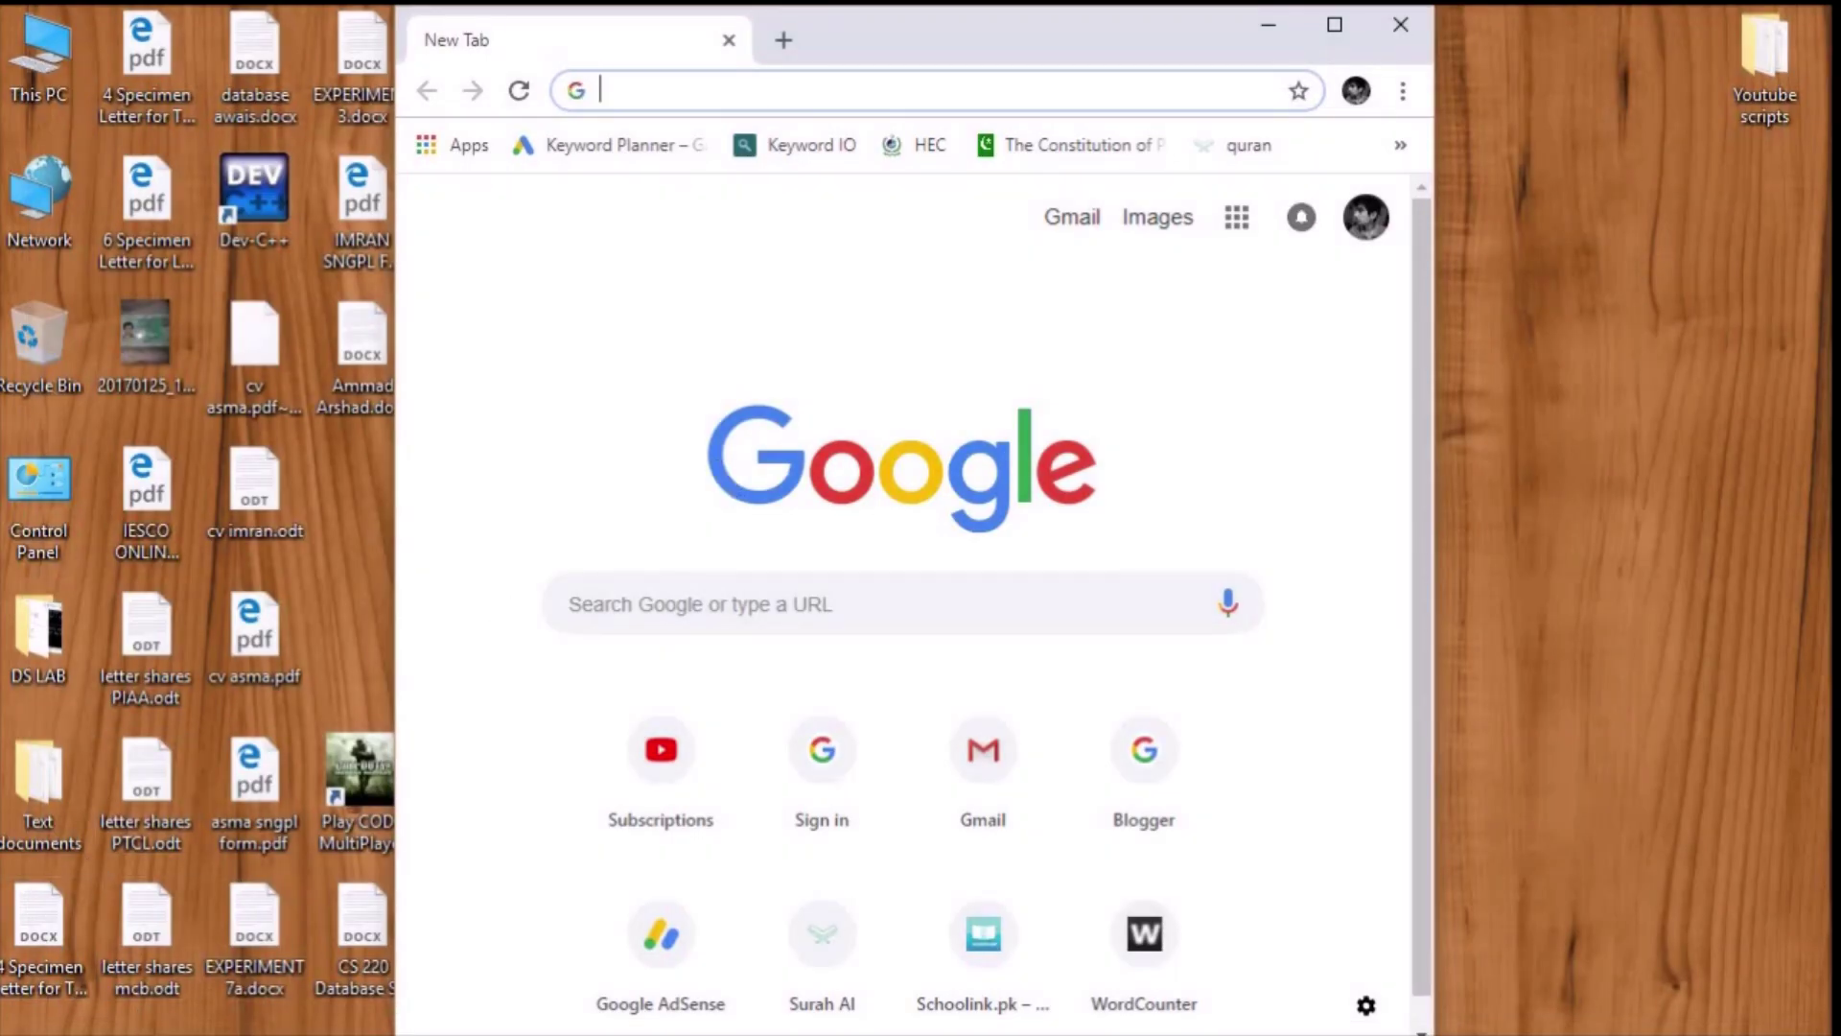
# Step: Bring the Audacity window to the front and maximize it
pyautogui.click(374, 1034)
pyautogui.click(504, 912)
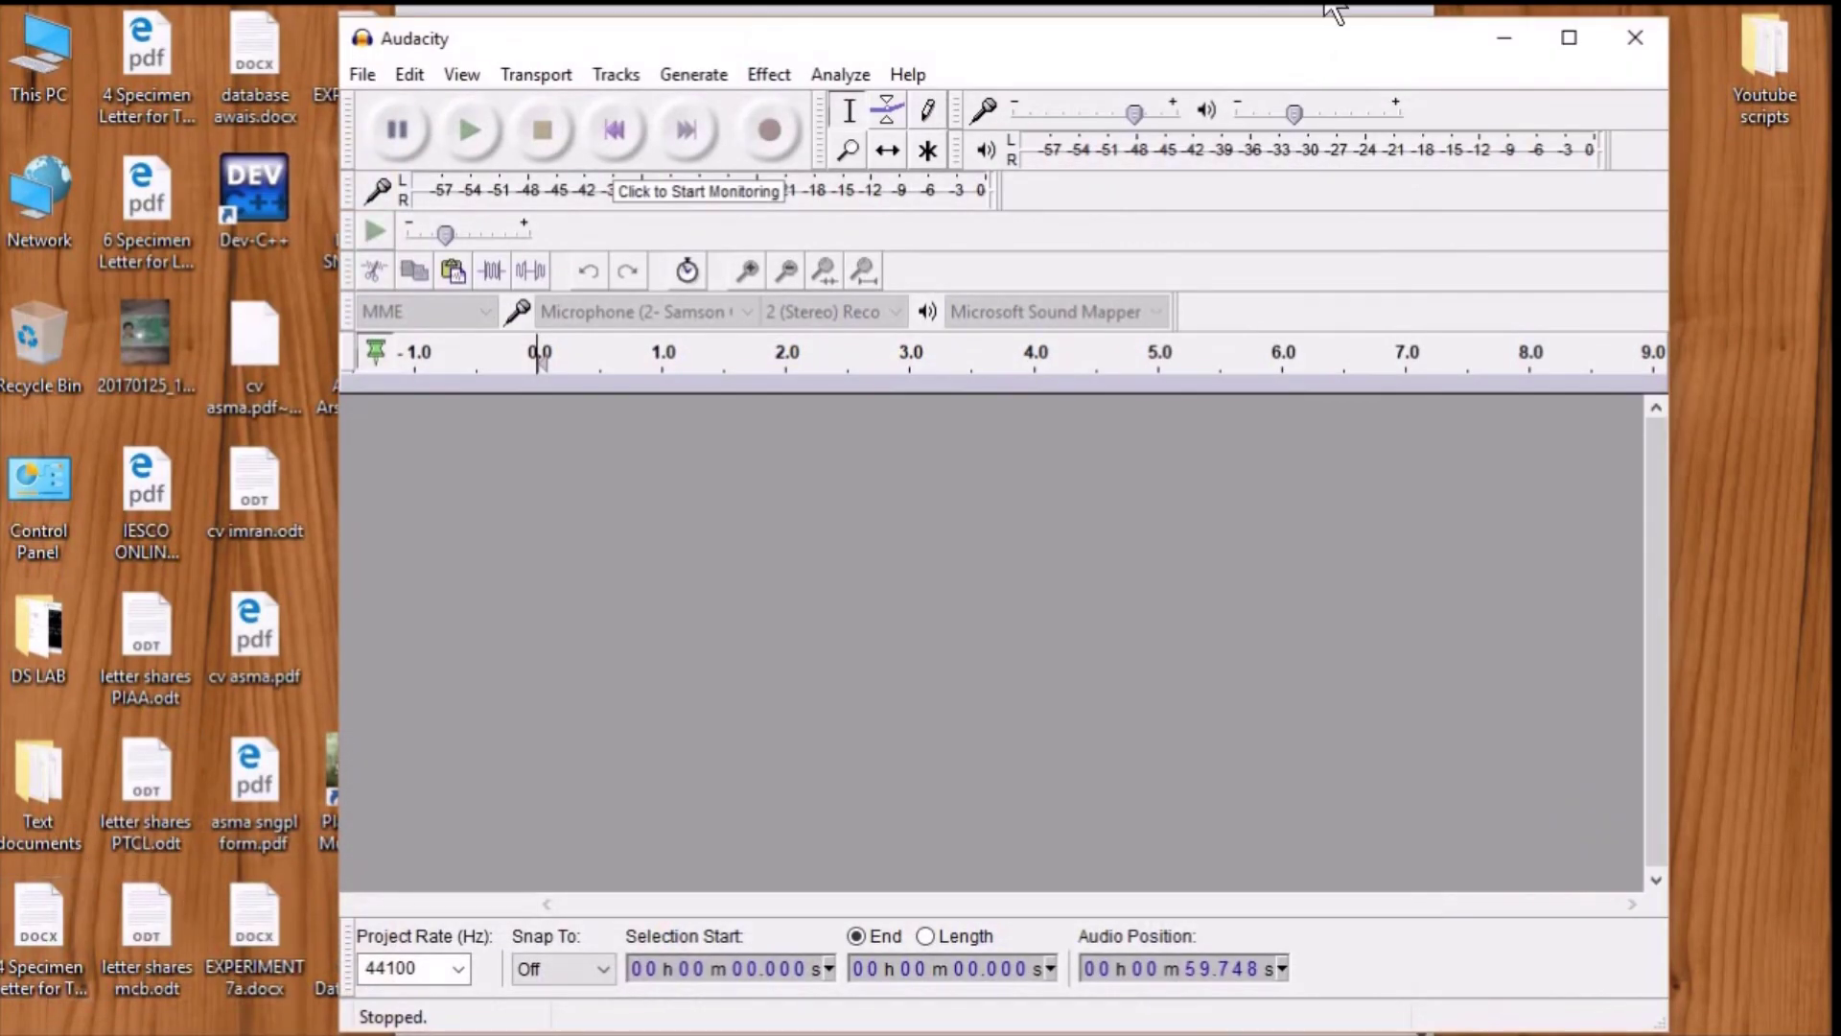
pyautogui.click(1571, 33)
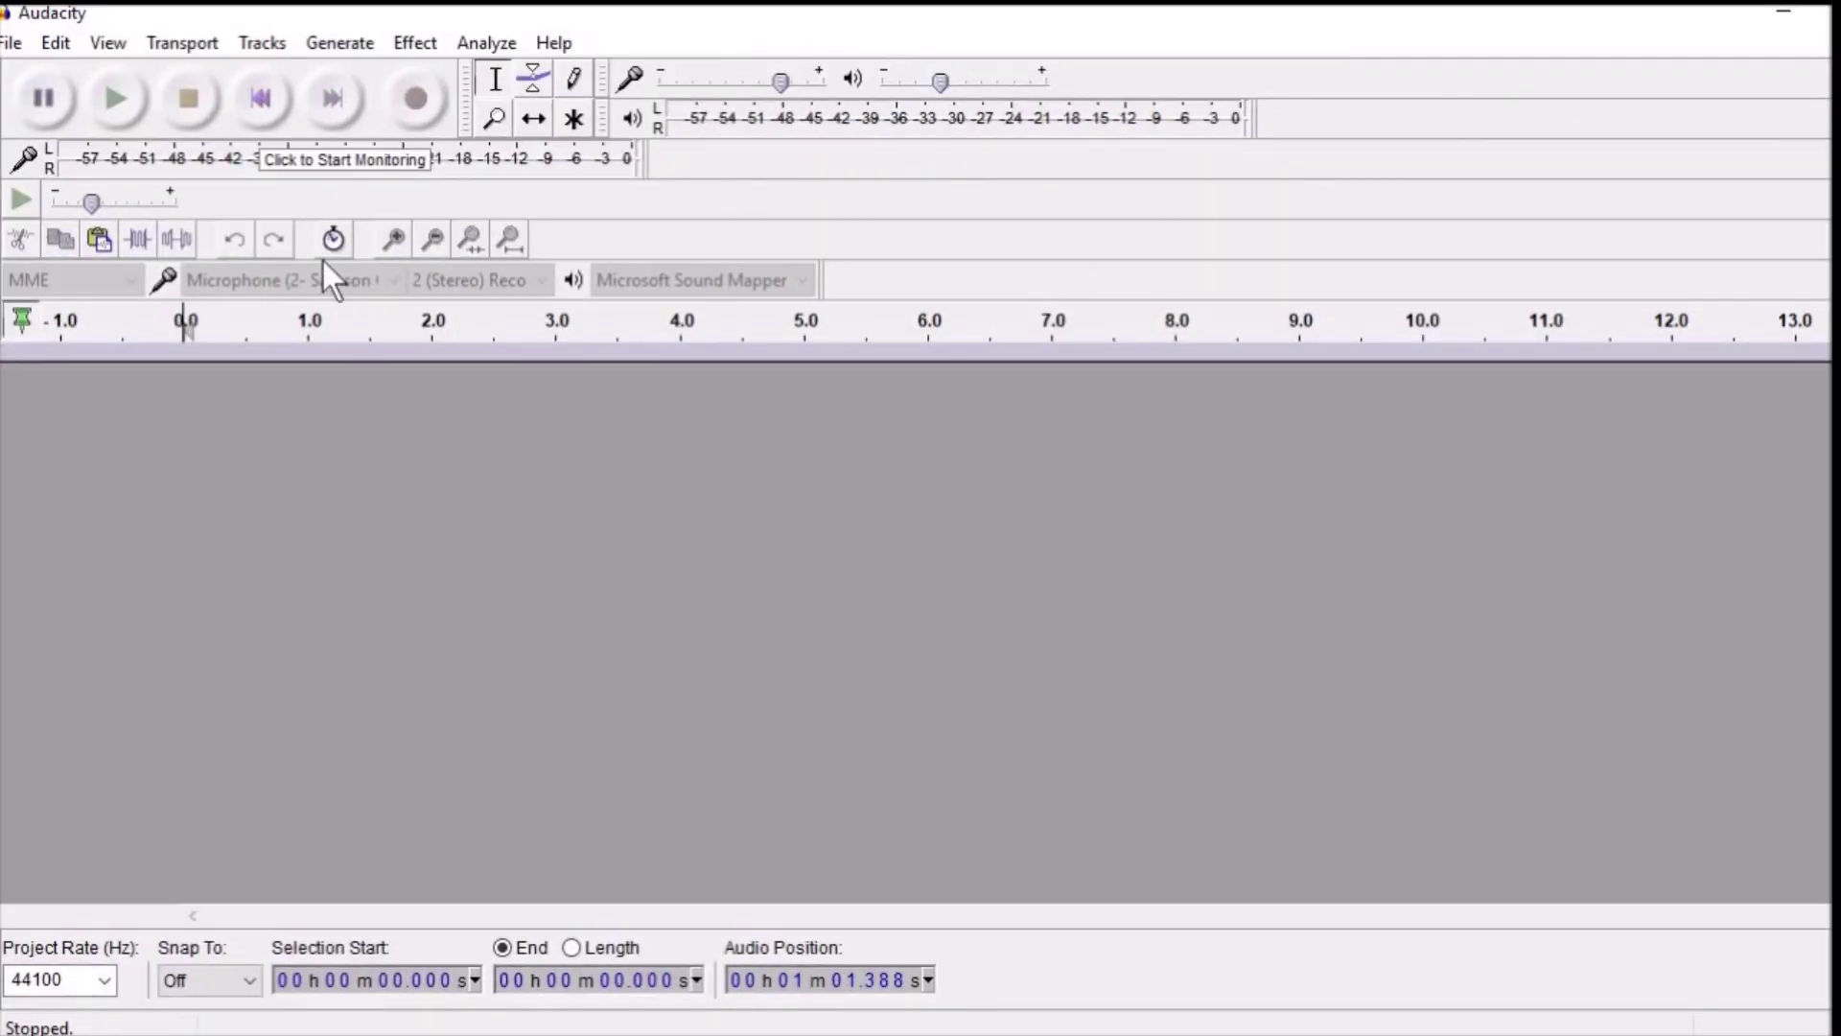
# Step: In Edit > Preferences > Libraries, request the FFmpeg library download
pyautogui.click(63, 50)
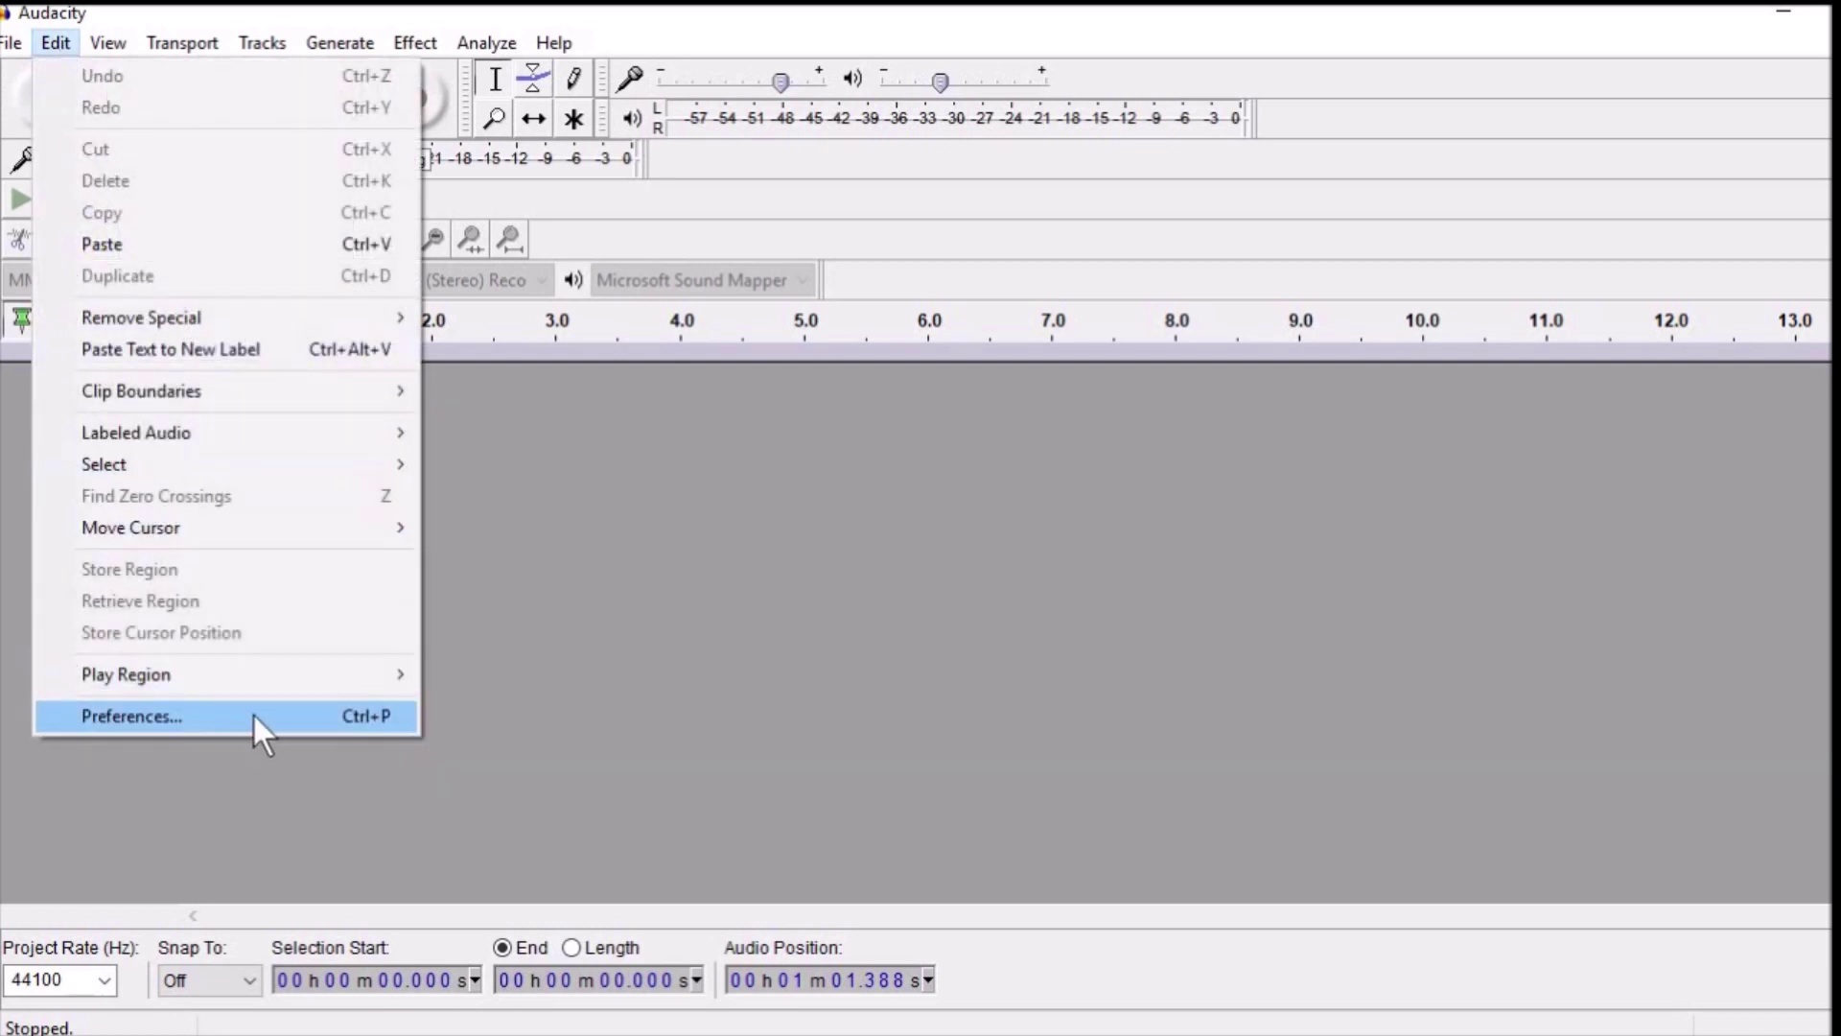
pyautogui.click(251, 715)
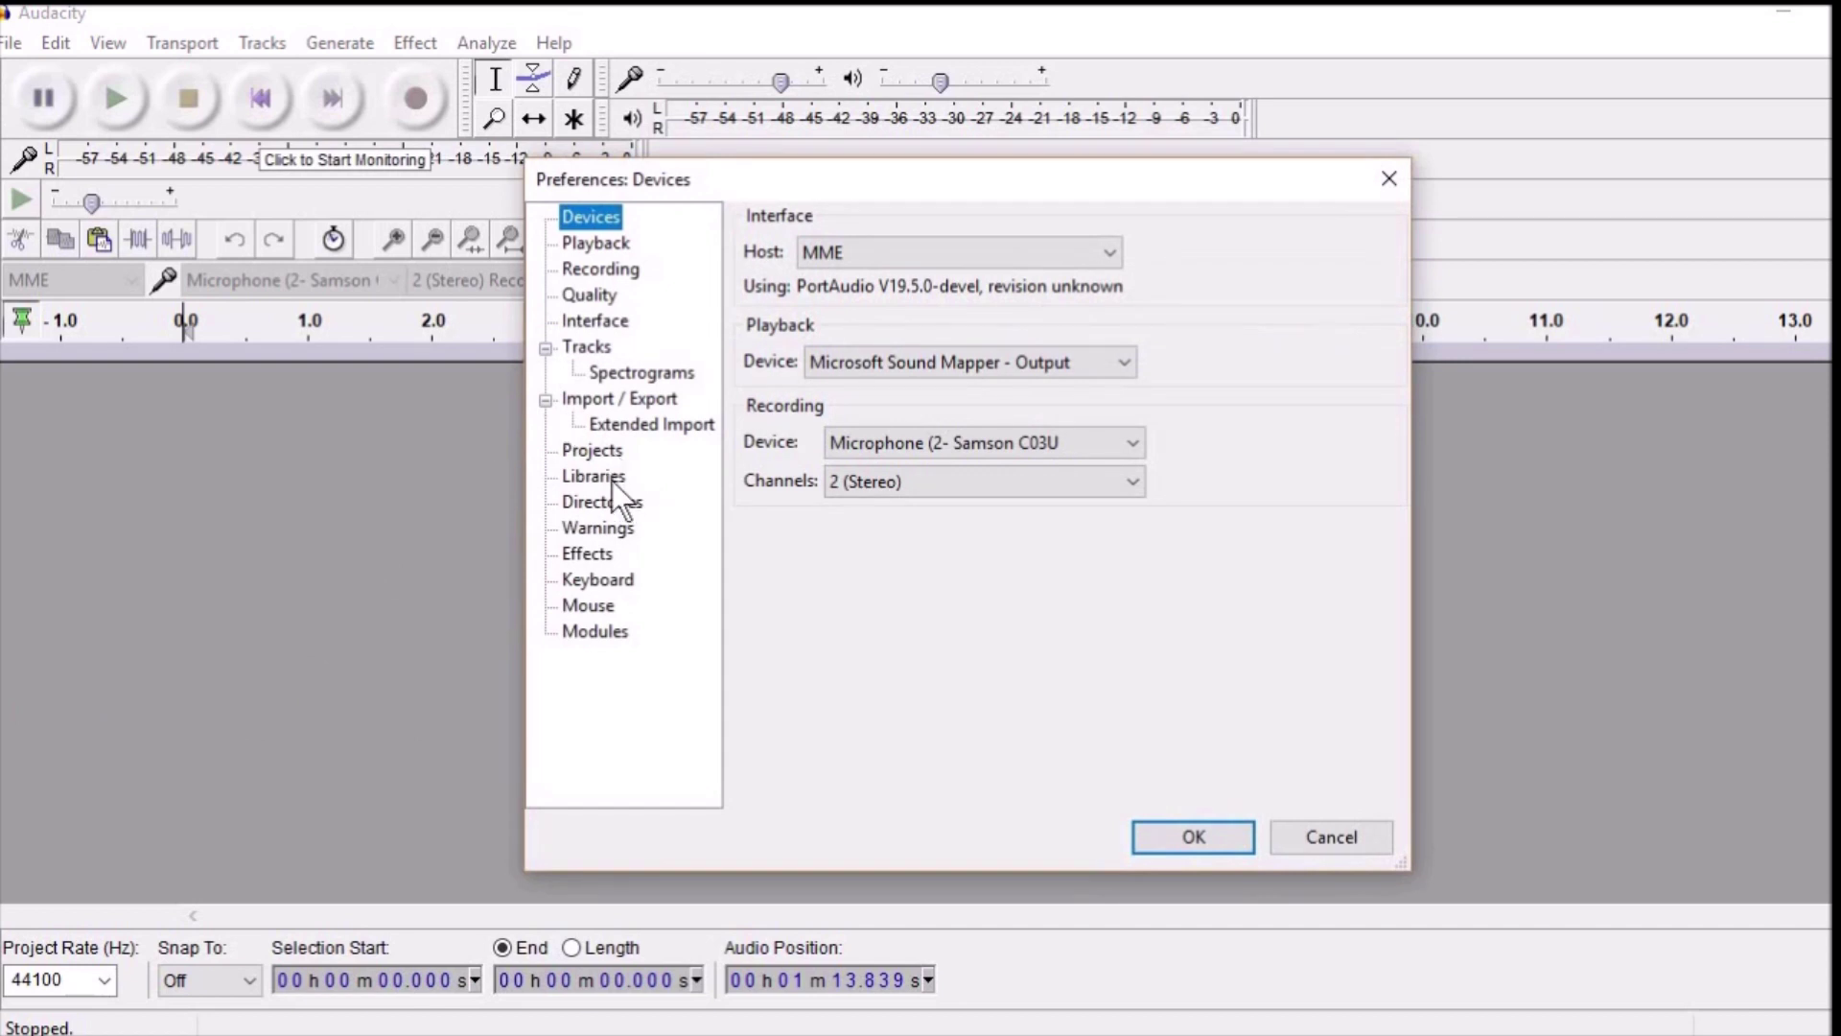
pyautogui.click(607, 479)
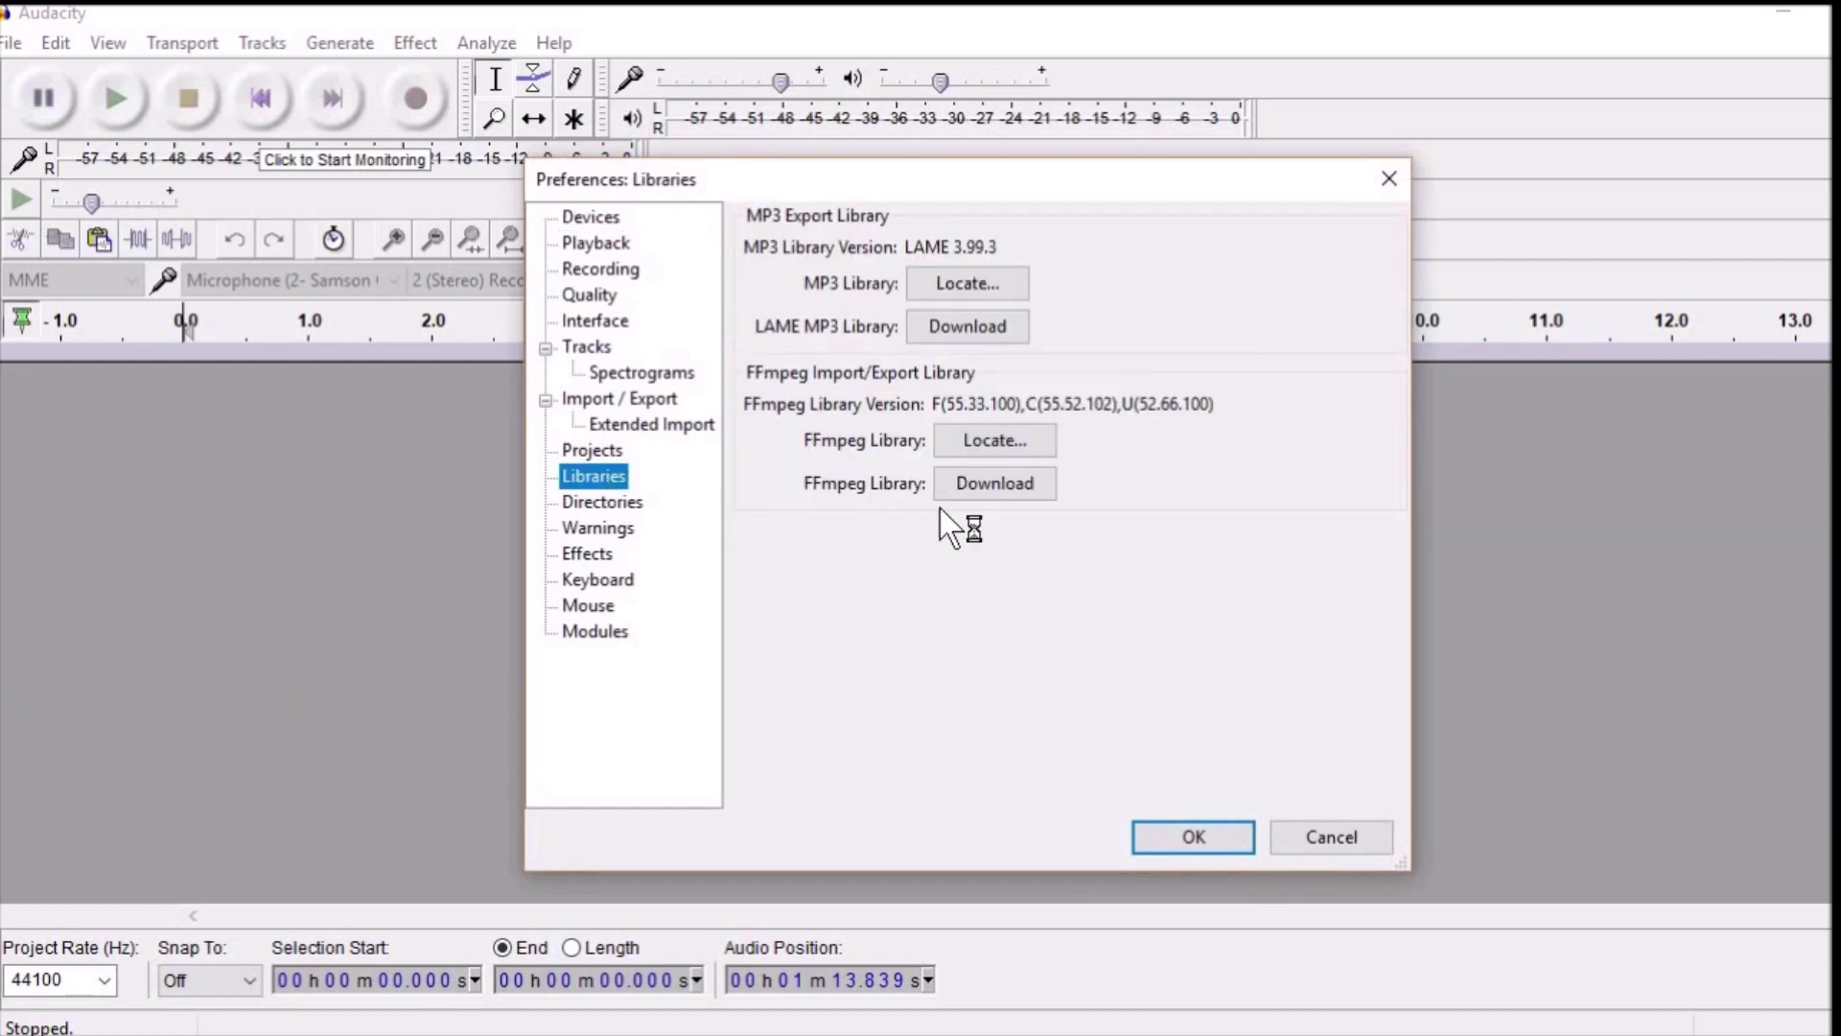
pyautogui.click(1007, 492)
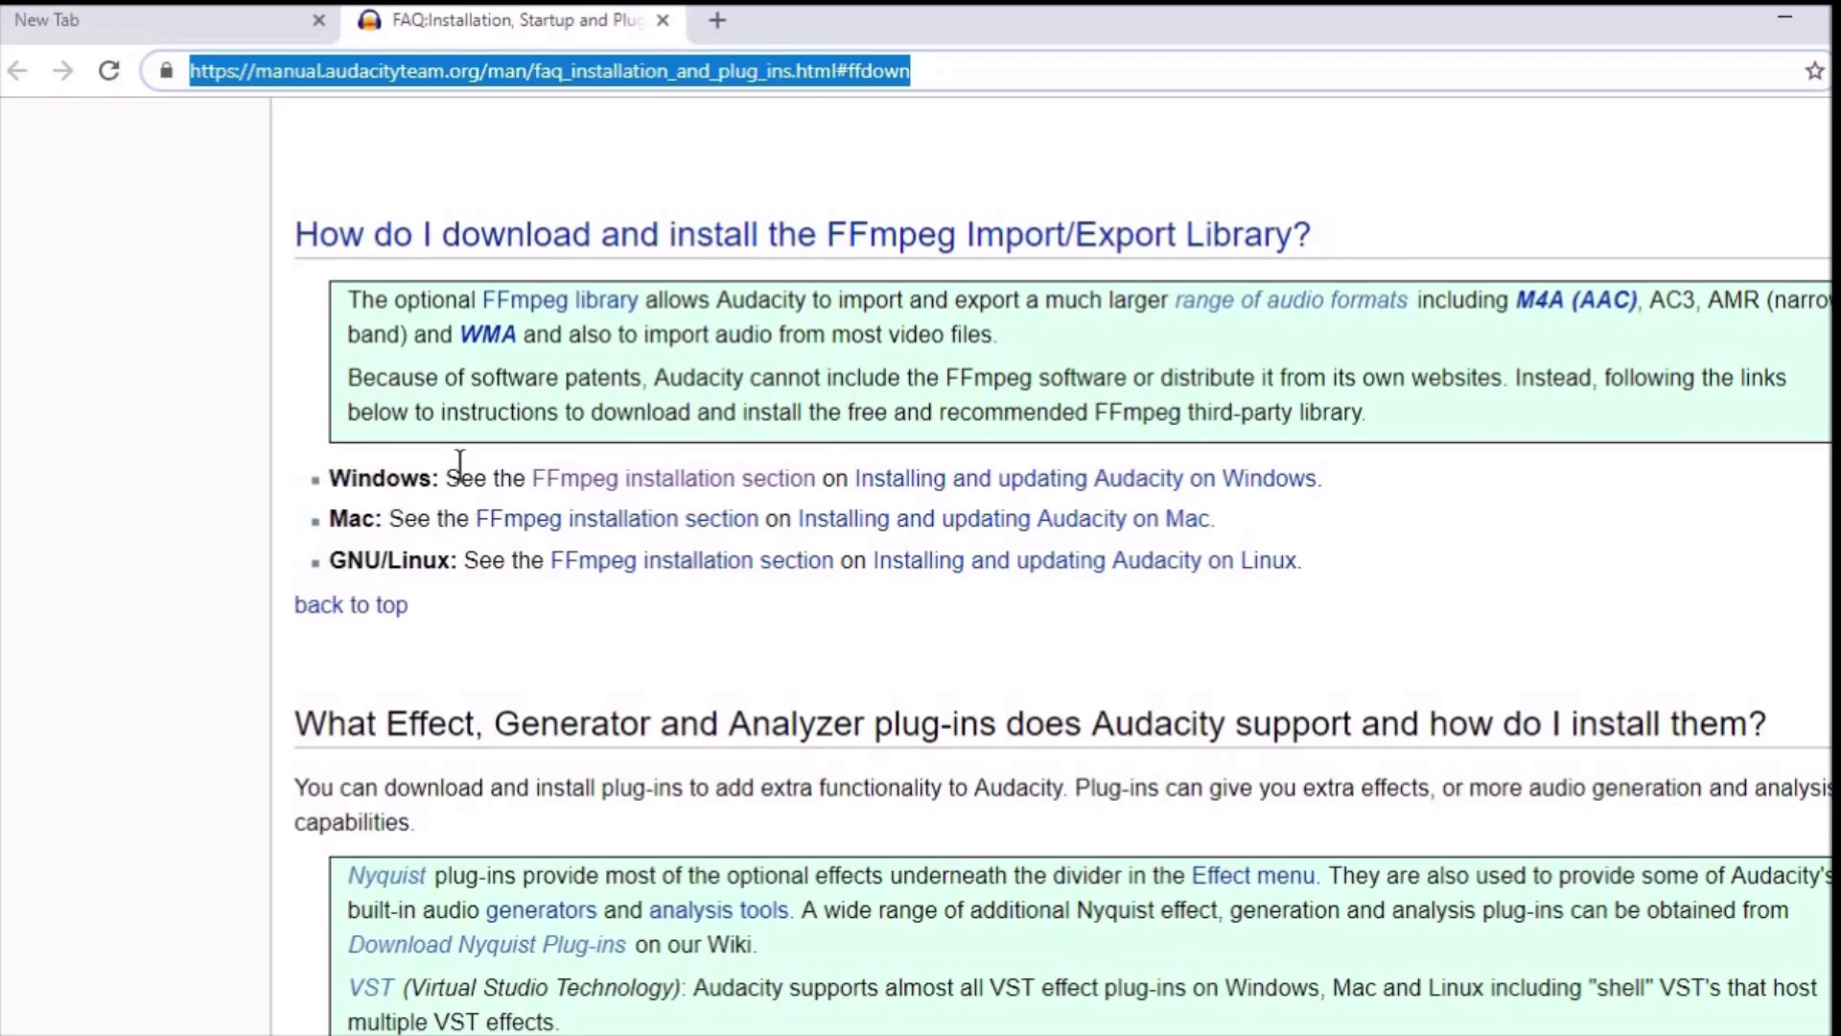
# Step: Open the Windows FFmpeg installation section of the Audacity FAQ
pyautogui.click(705, 482)
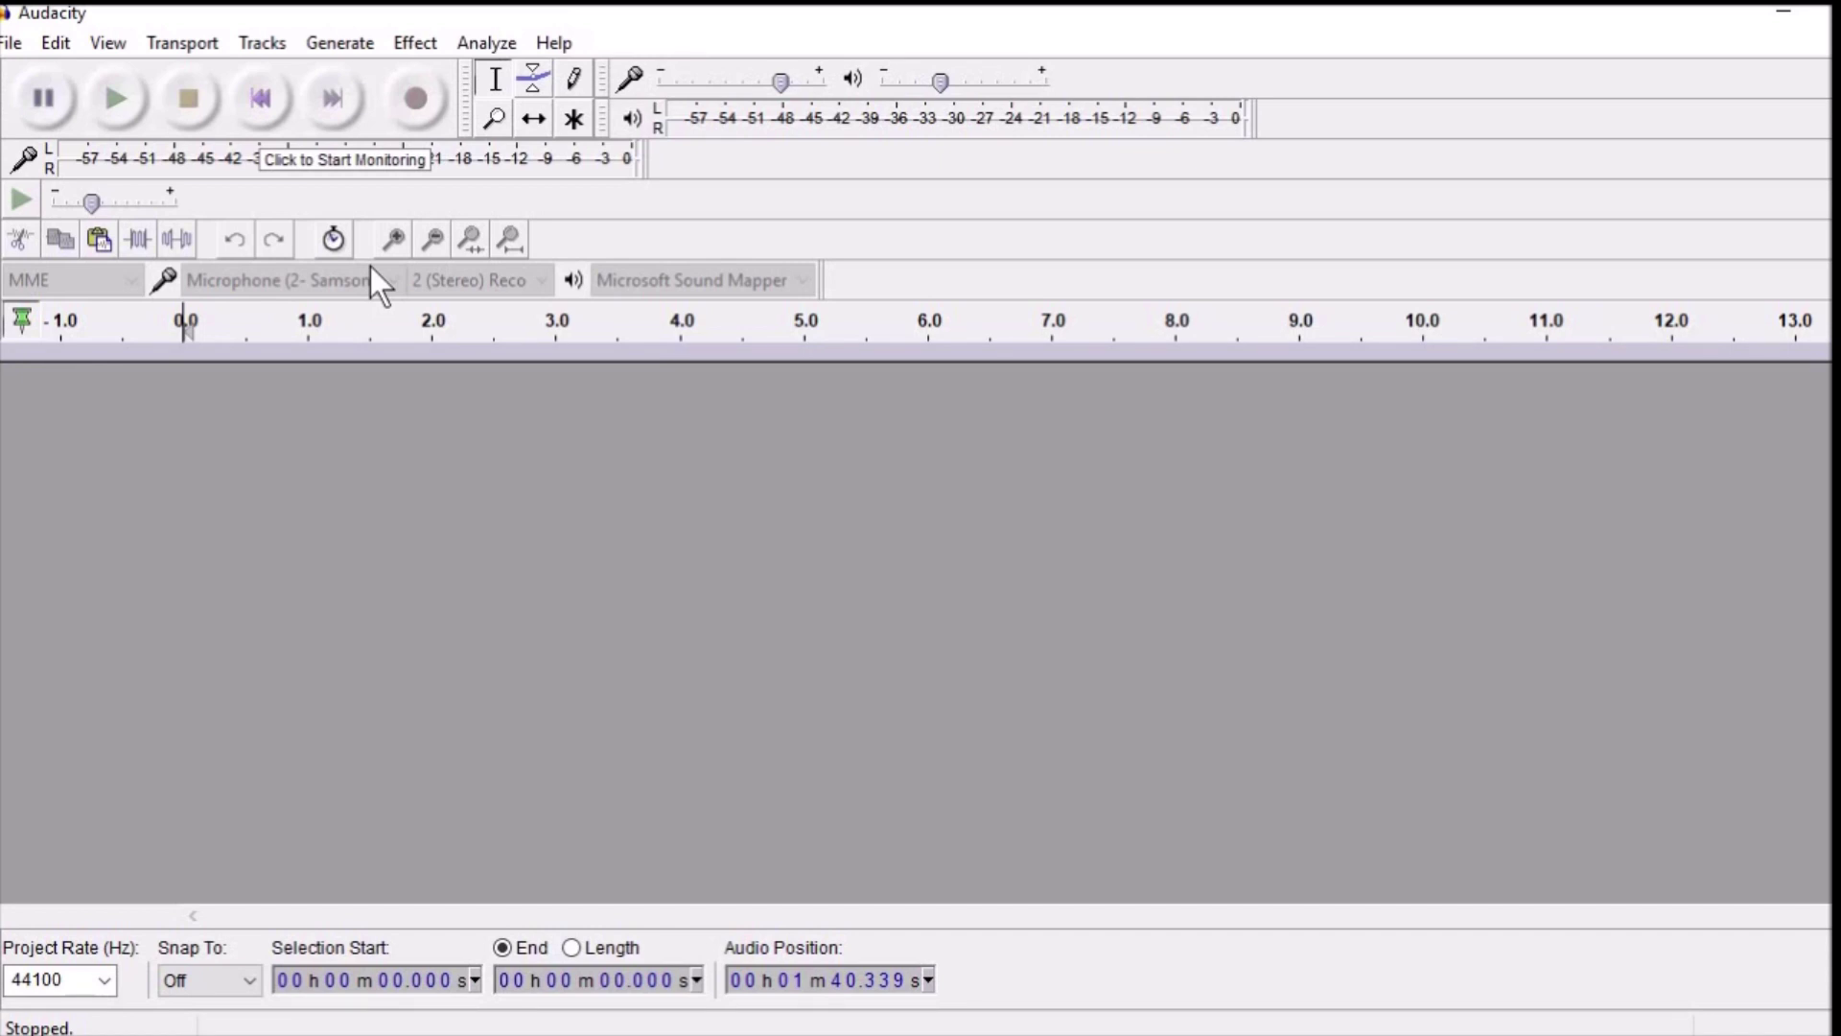
# Step: Open testaudio.mp3 through File > Open
pyautogui.click(26, 45)
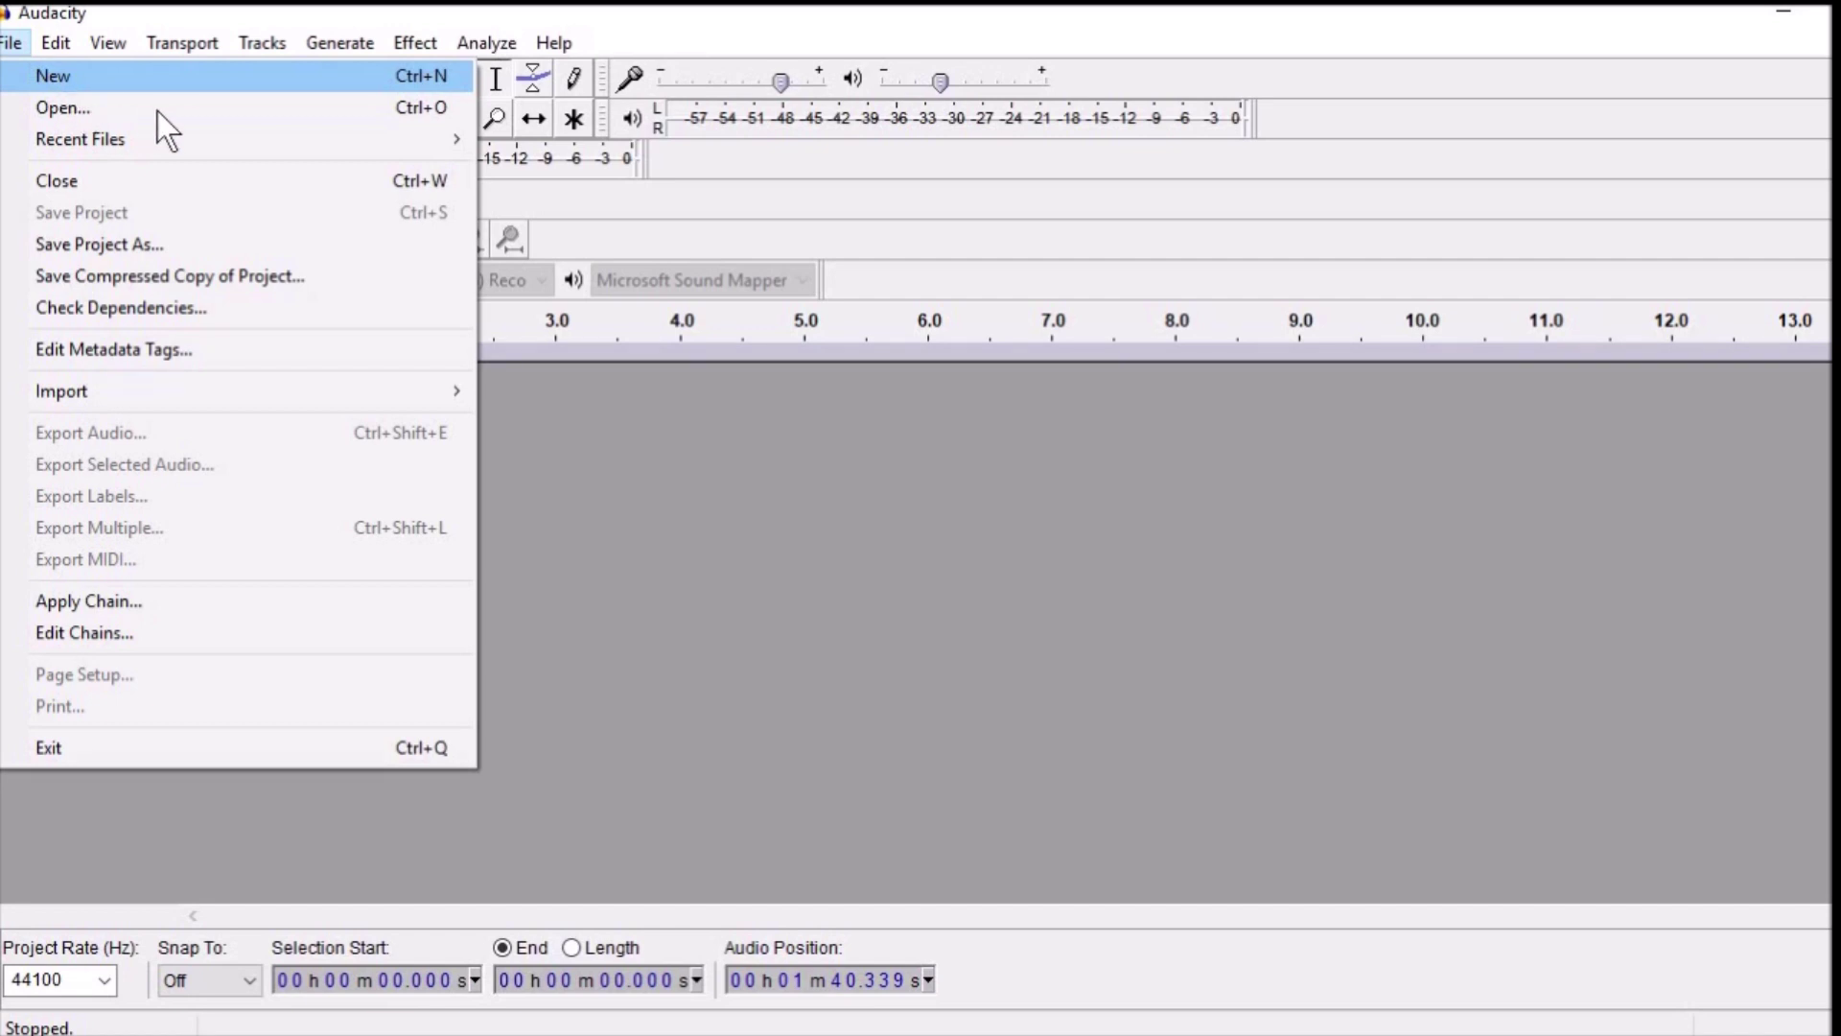
pyautogui.click(181, 113)
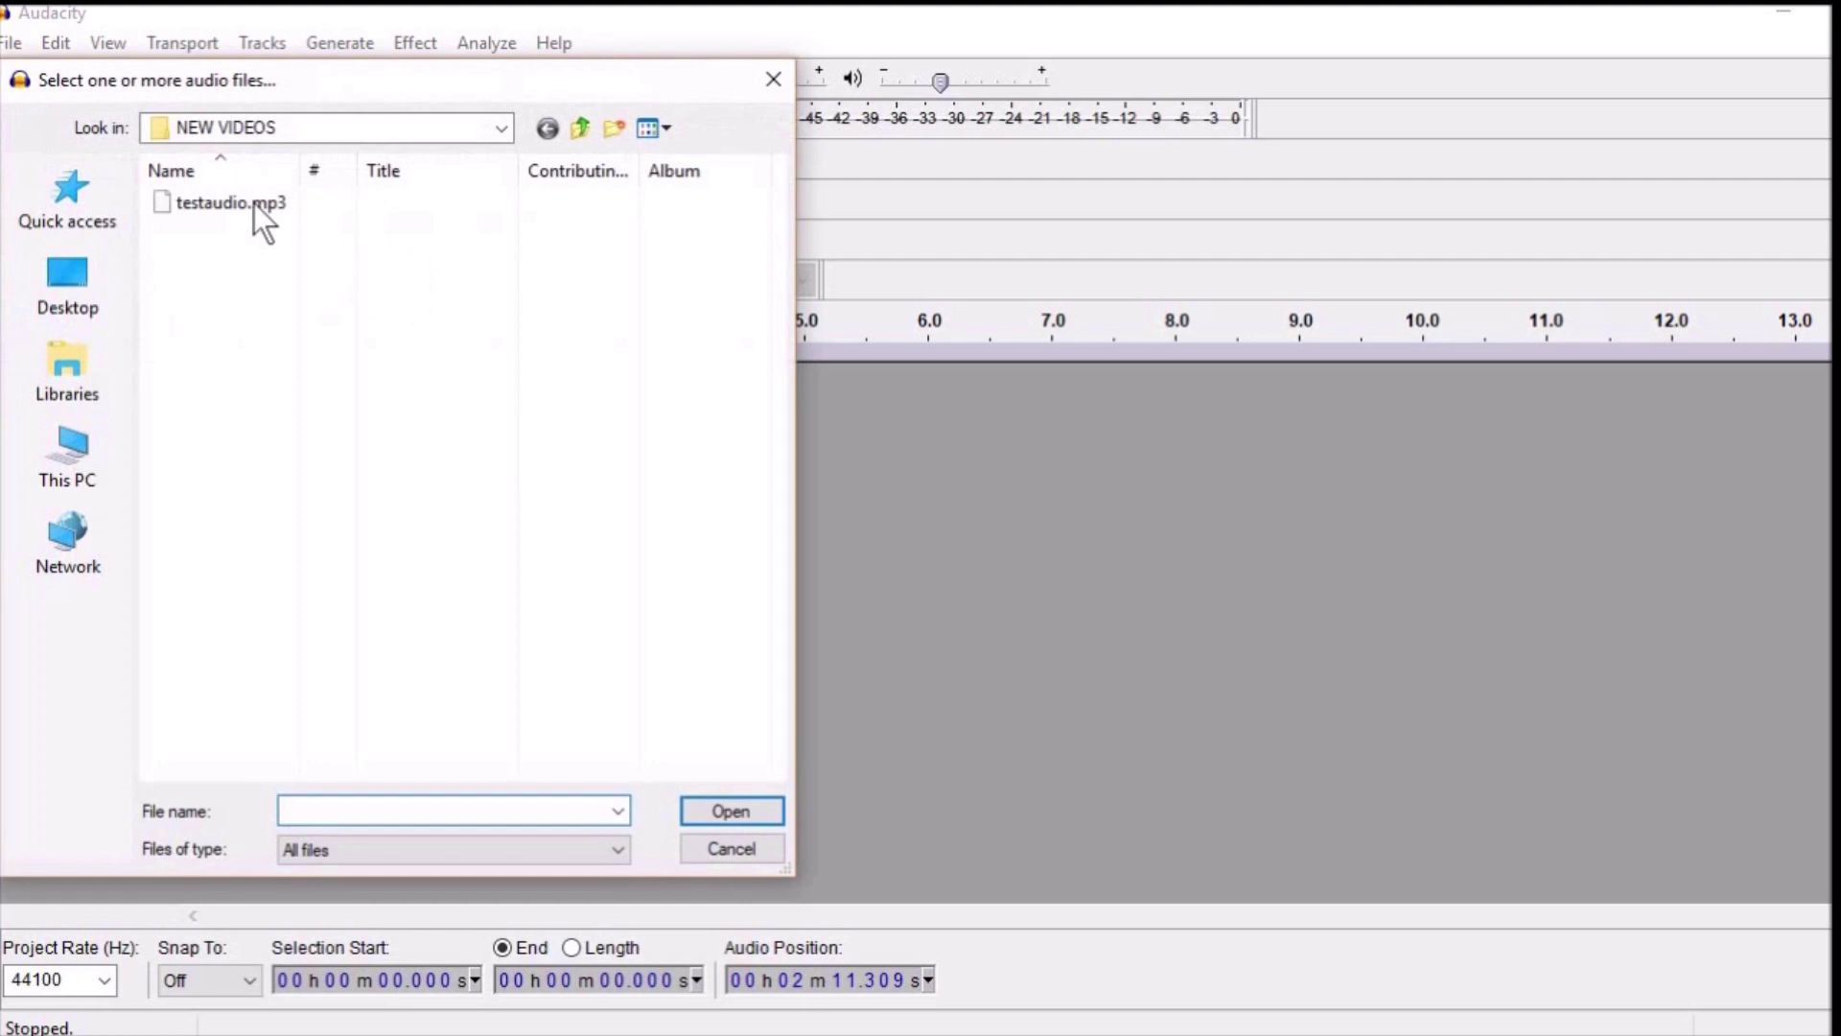
pyautogui.doubleClick(302, 206)
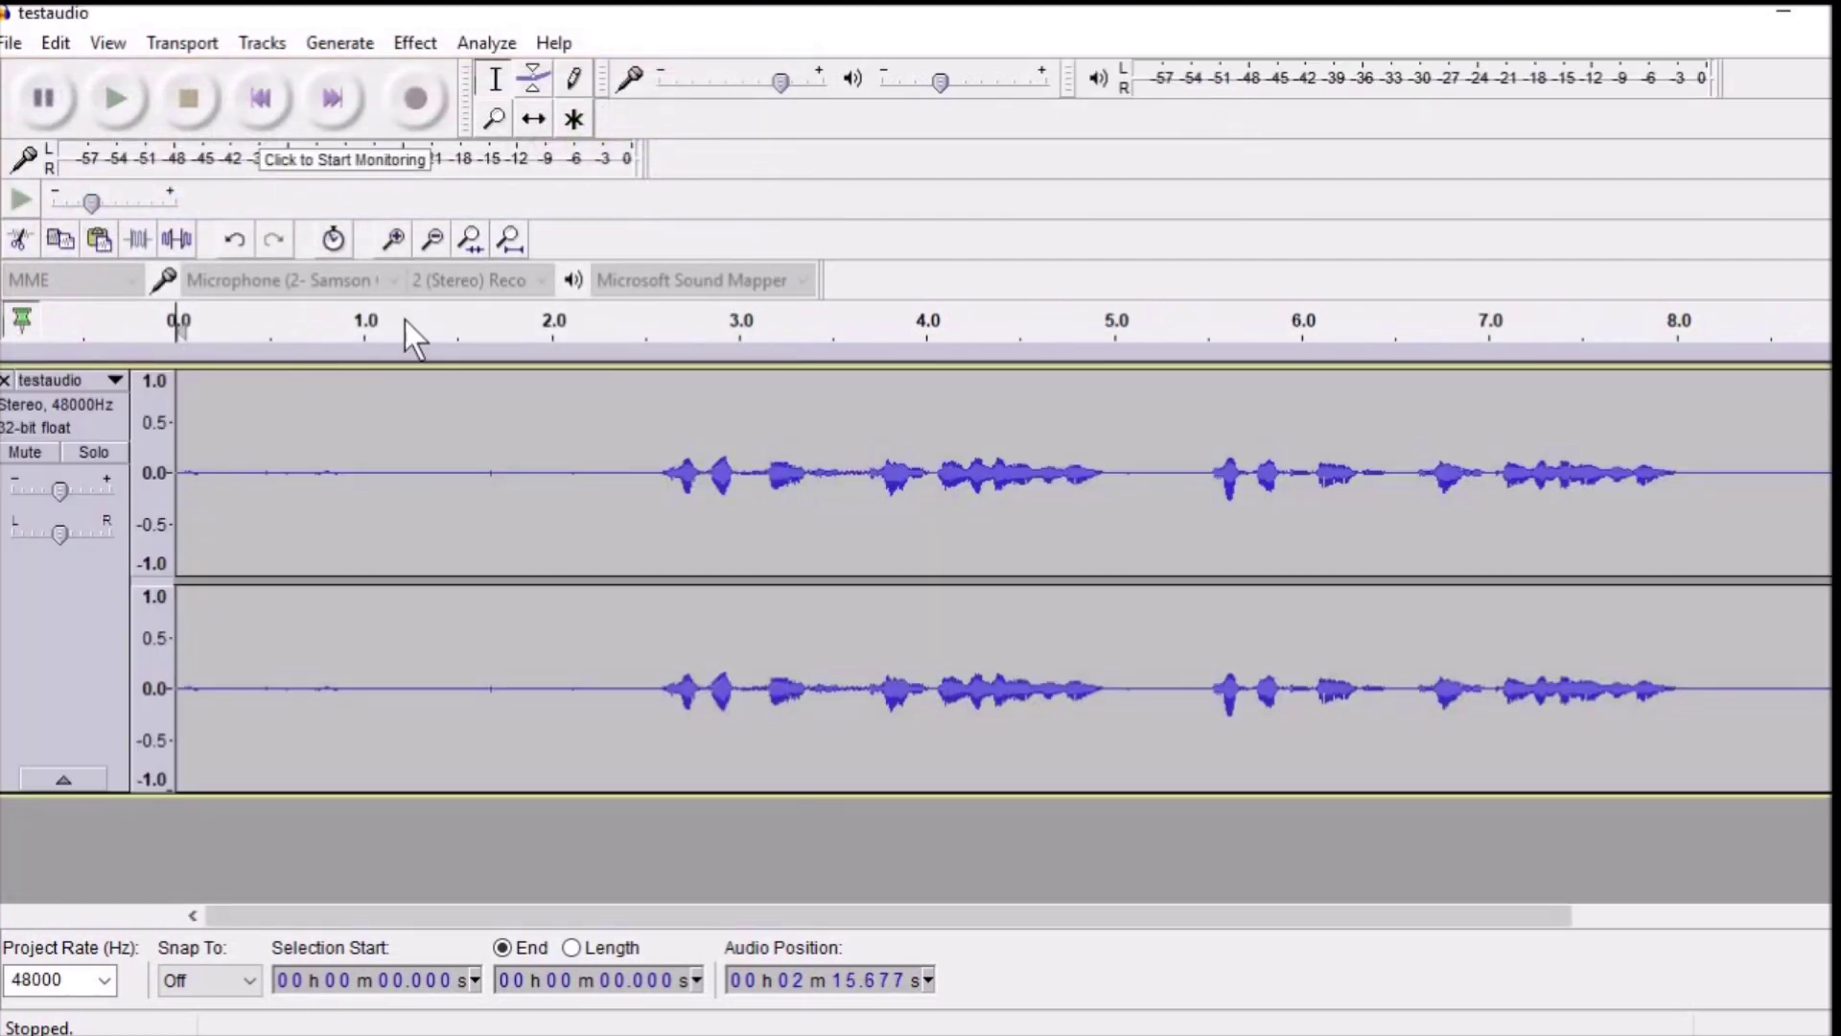
# Step: Select the silent lead-in from 0 to about 2.54 s as the noise sample
pyautogui.moveTo(884, 914); pyautogui.dragTo(698, 896)
pyautogui.click(593, 473)
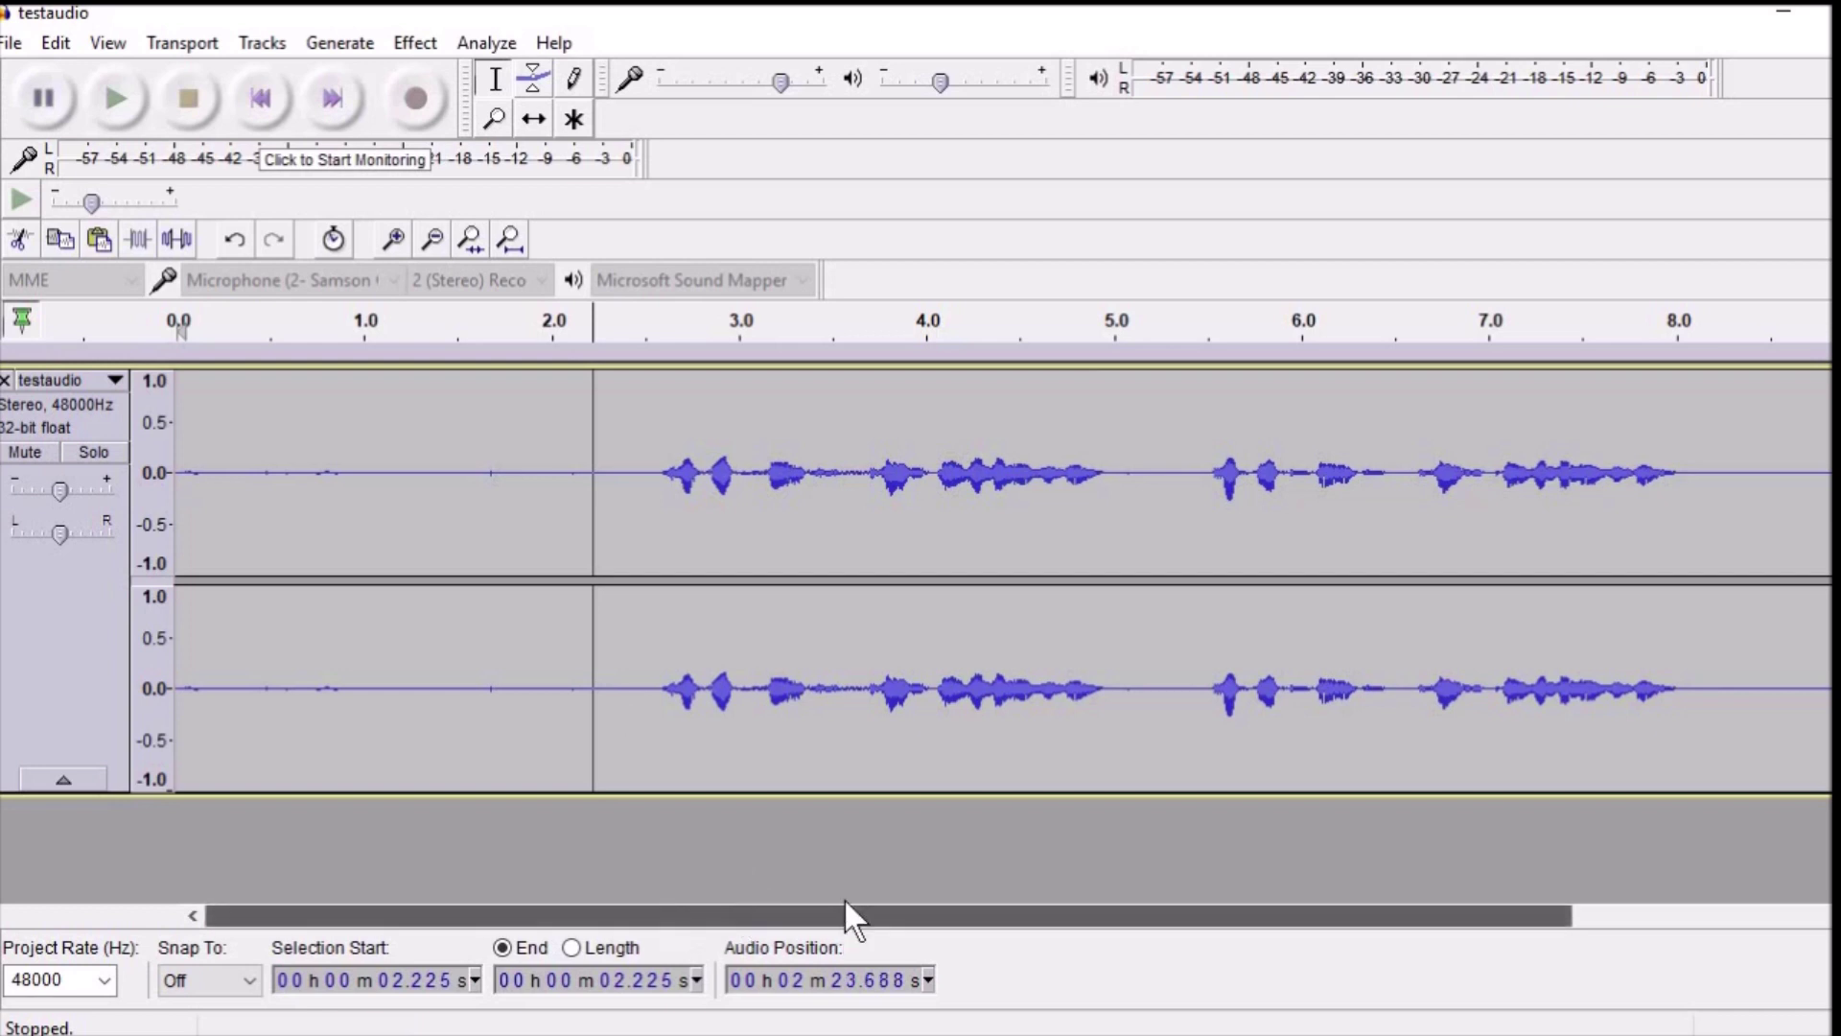
pyautogui.hscroll(3, 892, 919)
pyautogui.hscroll(-3, 860, 924)
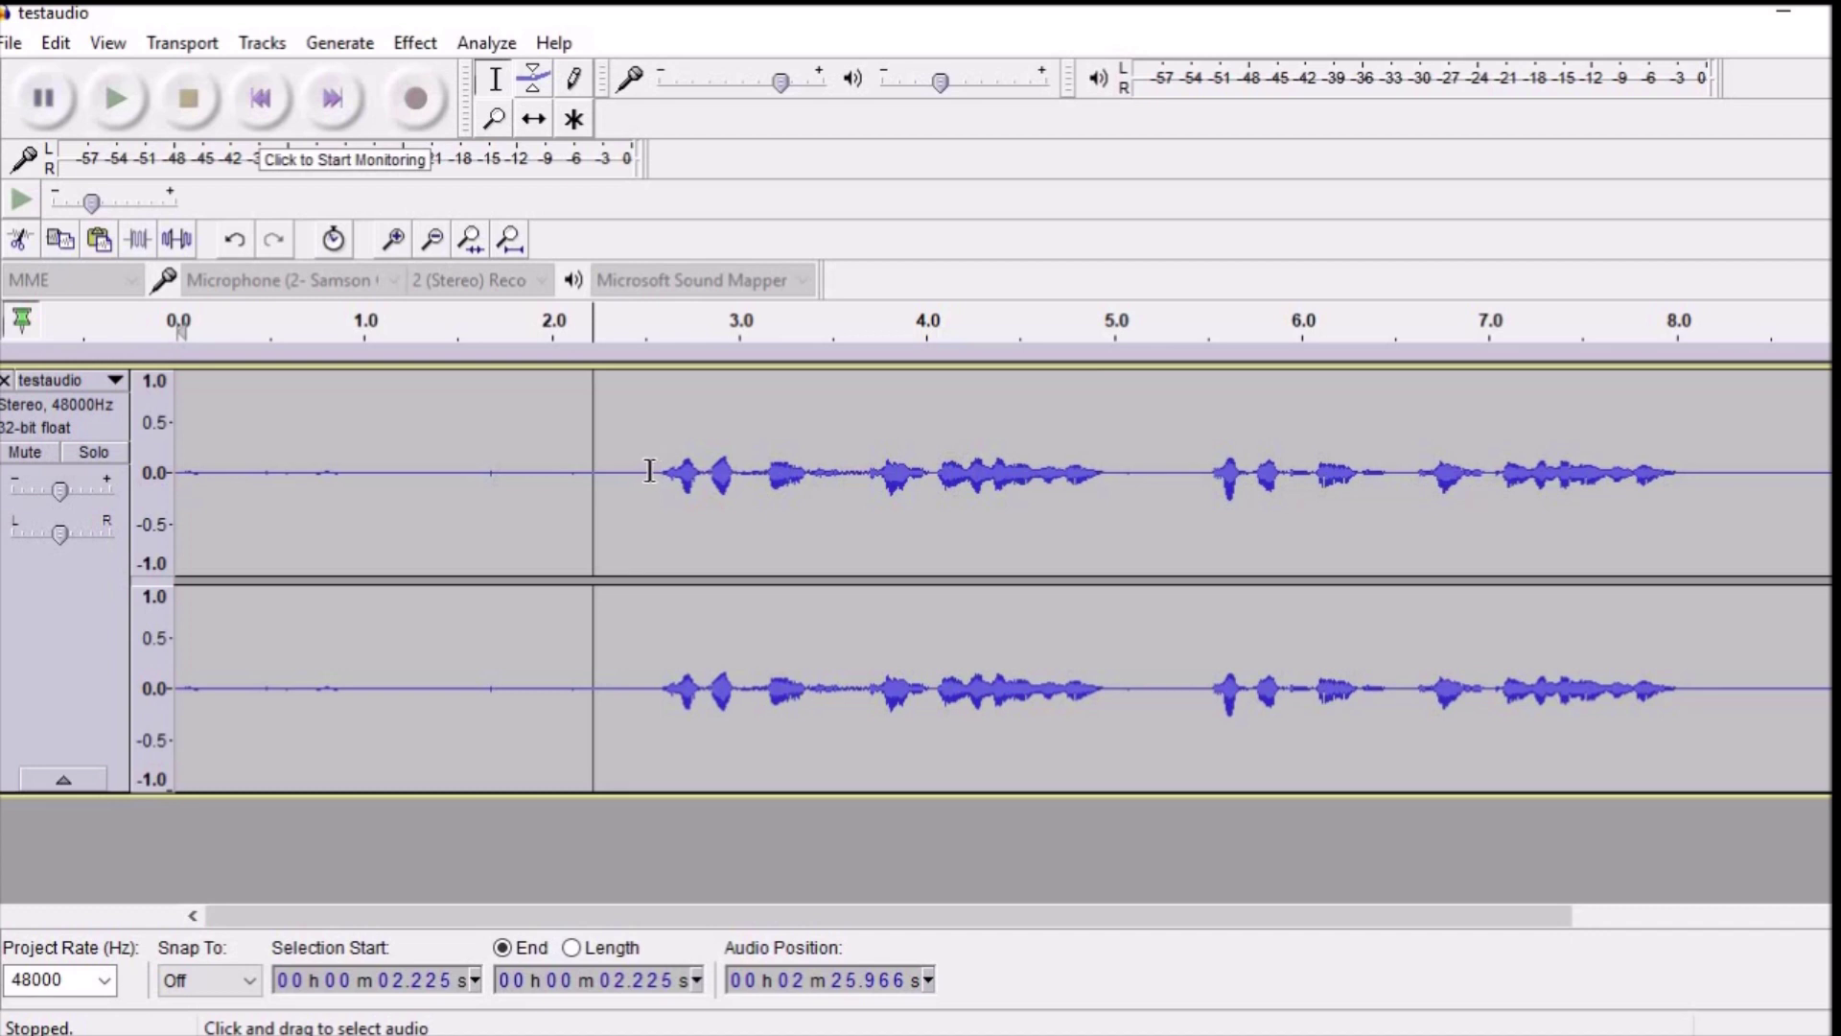
pyautogui.moveTo(651, 472); pyautogui.dragTo(111, 493)
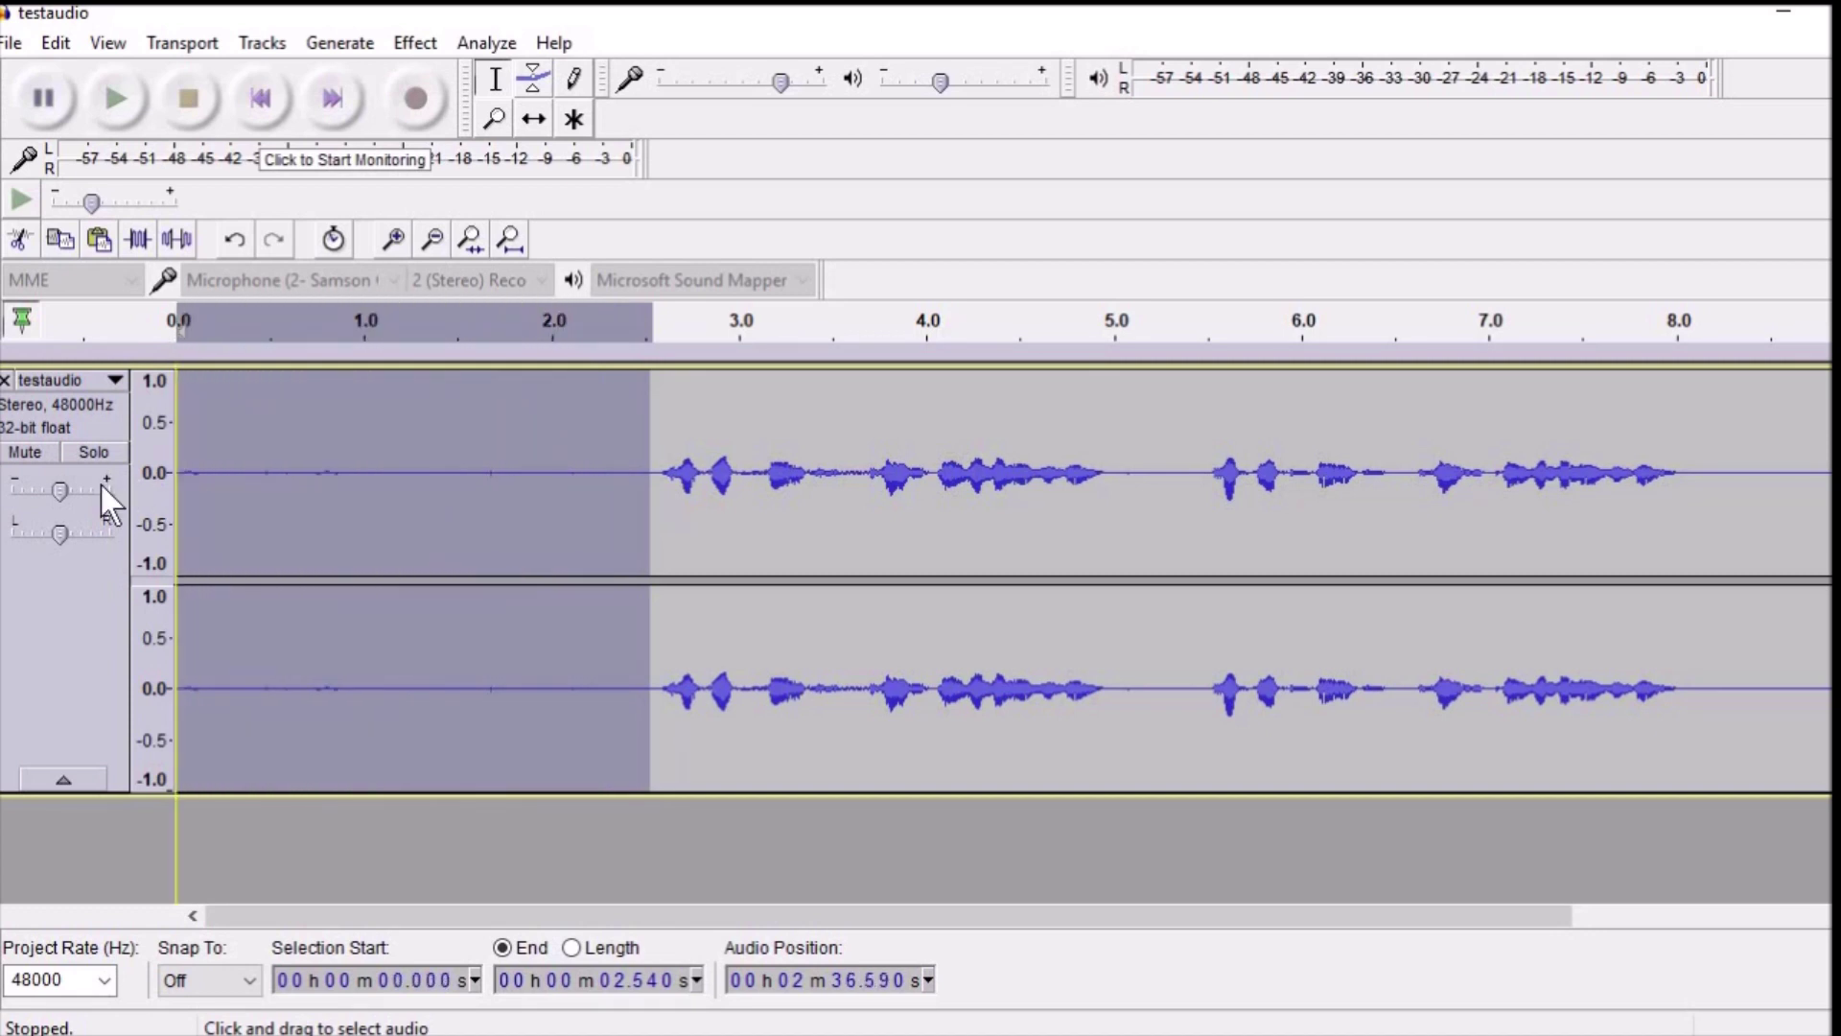
# Step: Capture a Noise Reduction noise profile from the selected silence
pyautogui.click(414, 44)
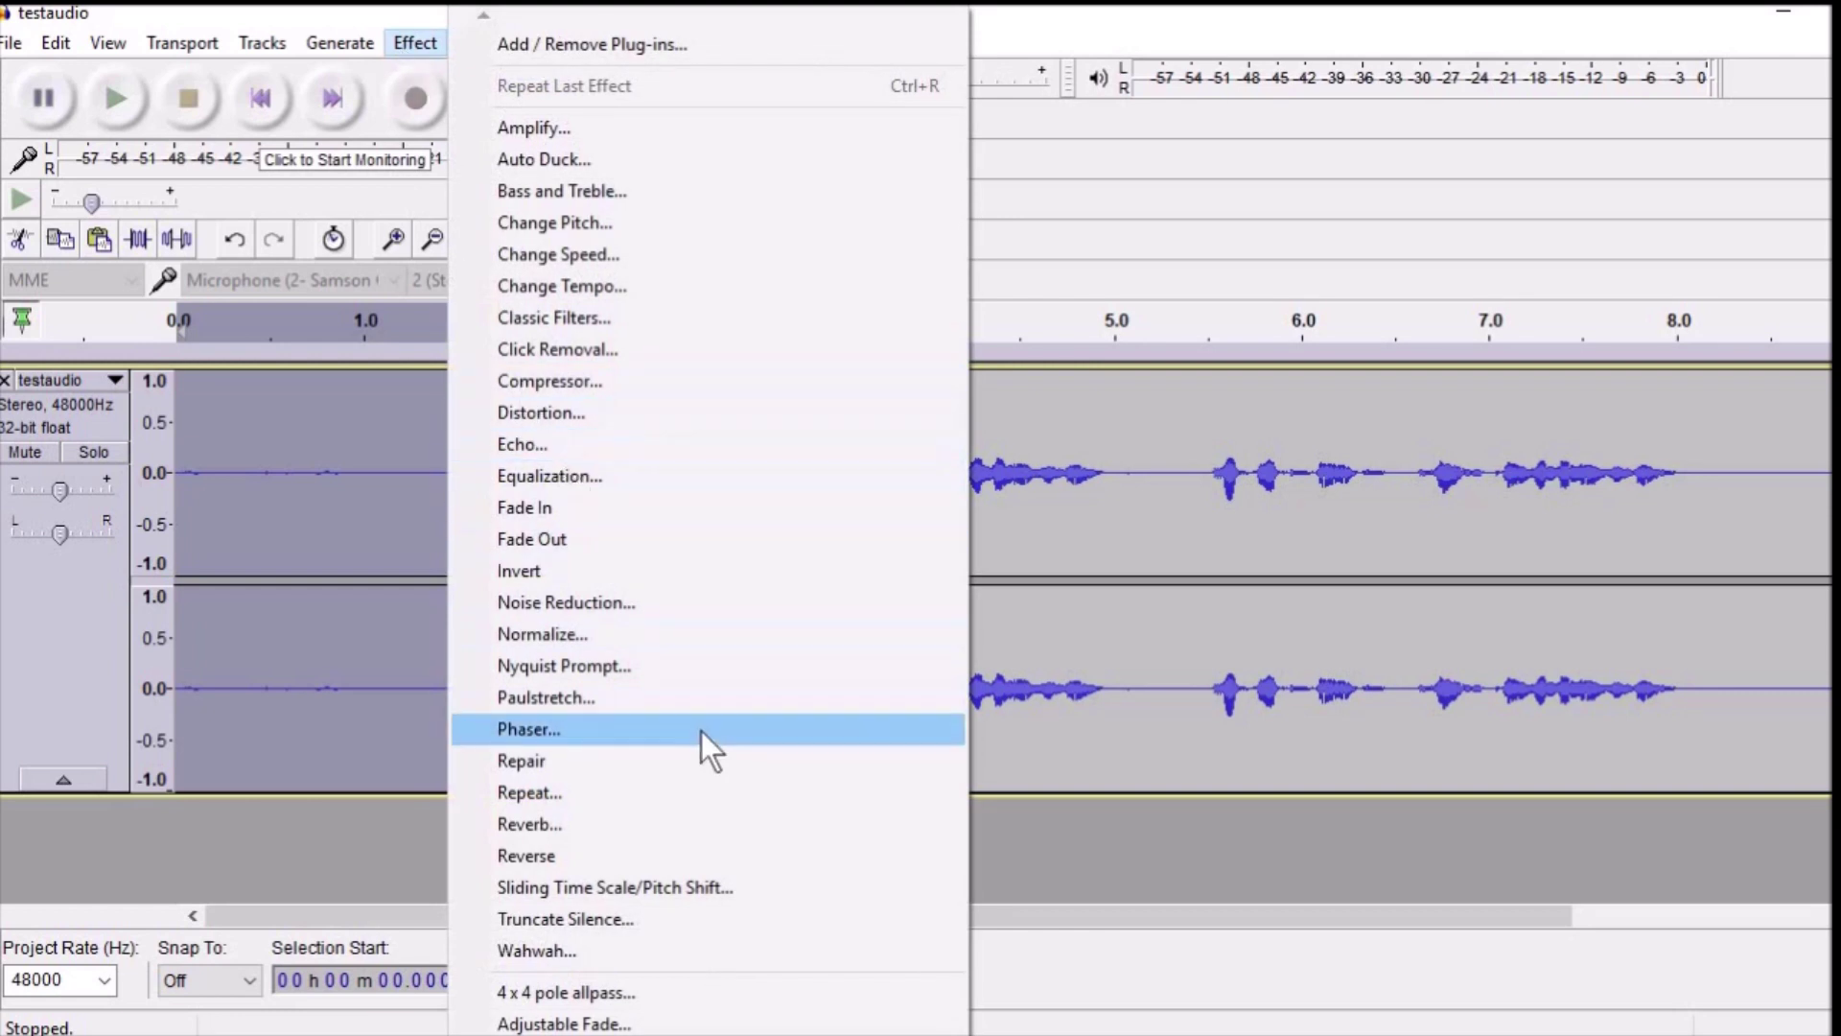
pyautogui.click(710, 614)
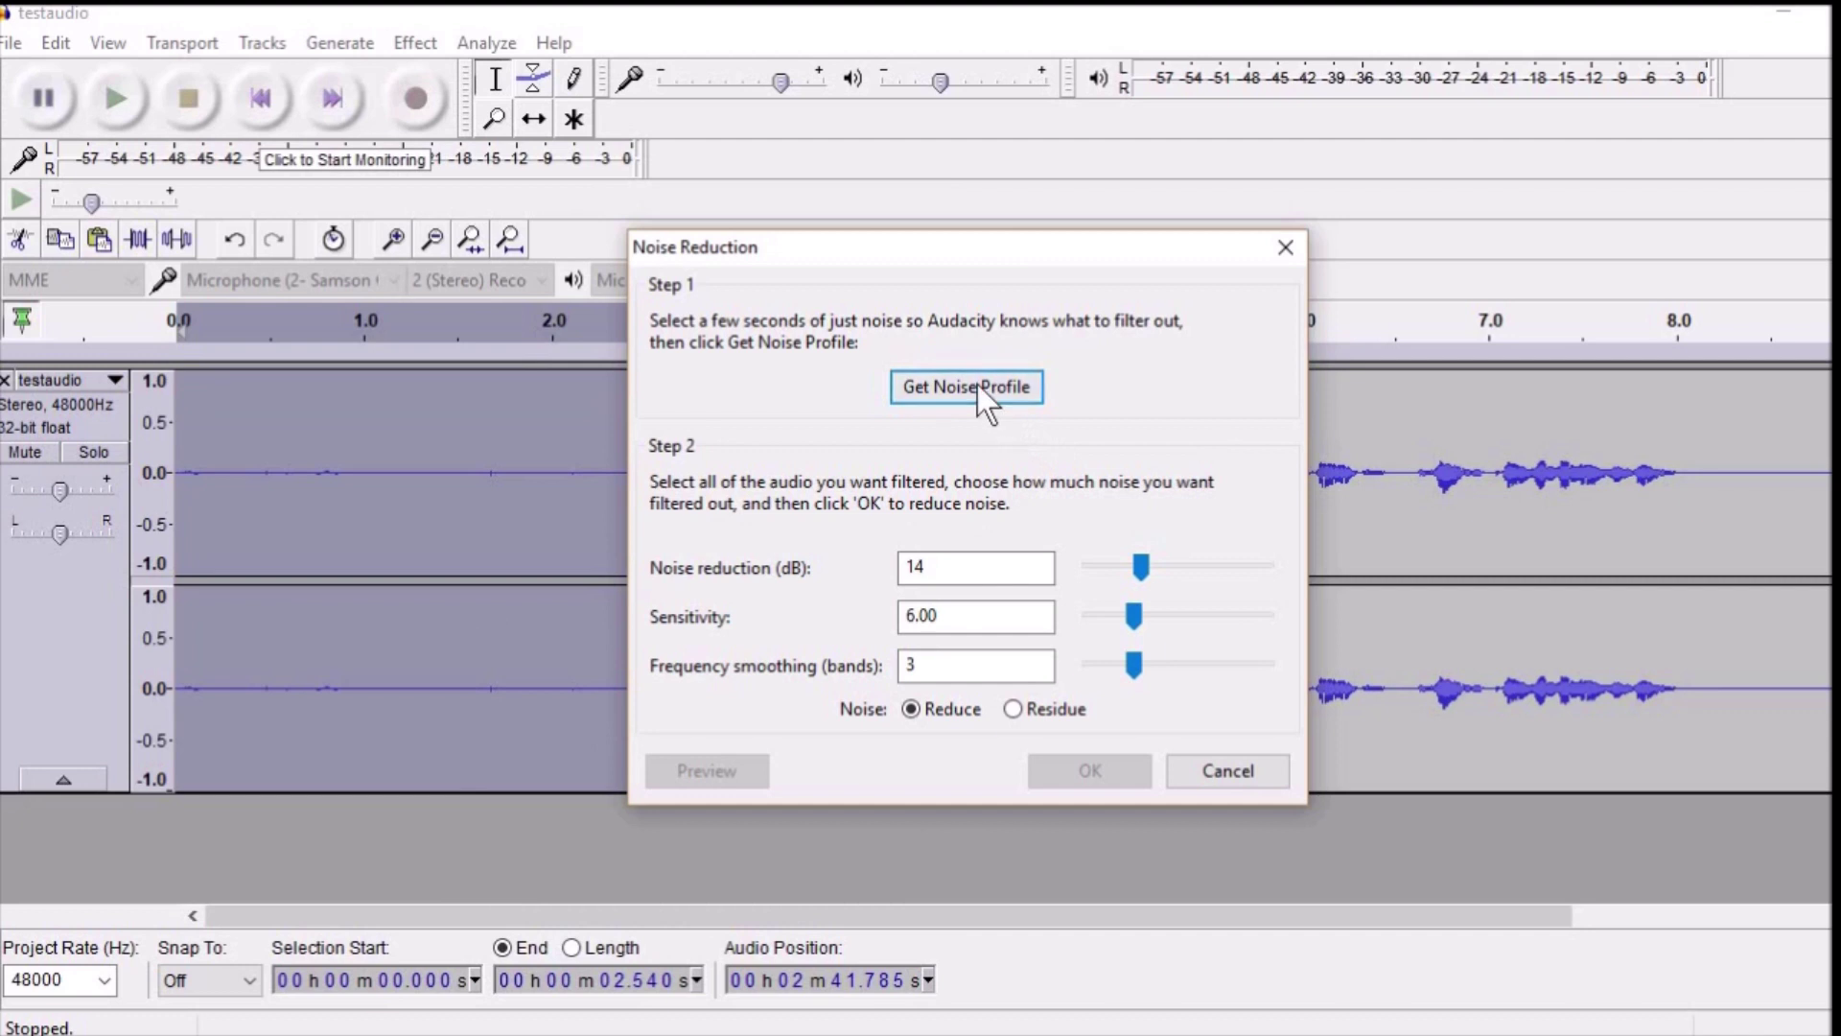
pyautogui.click(1140, 567)
pyautogui.click(957, 390)
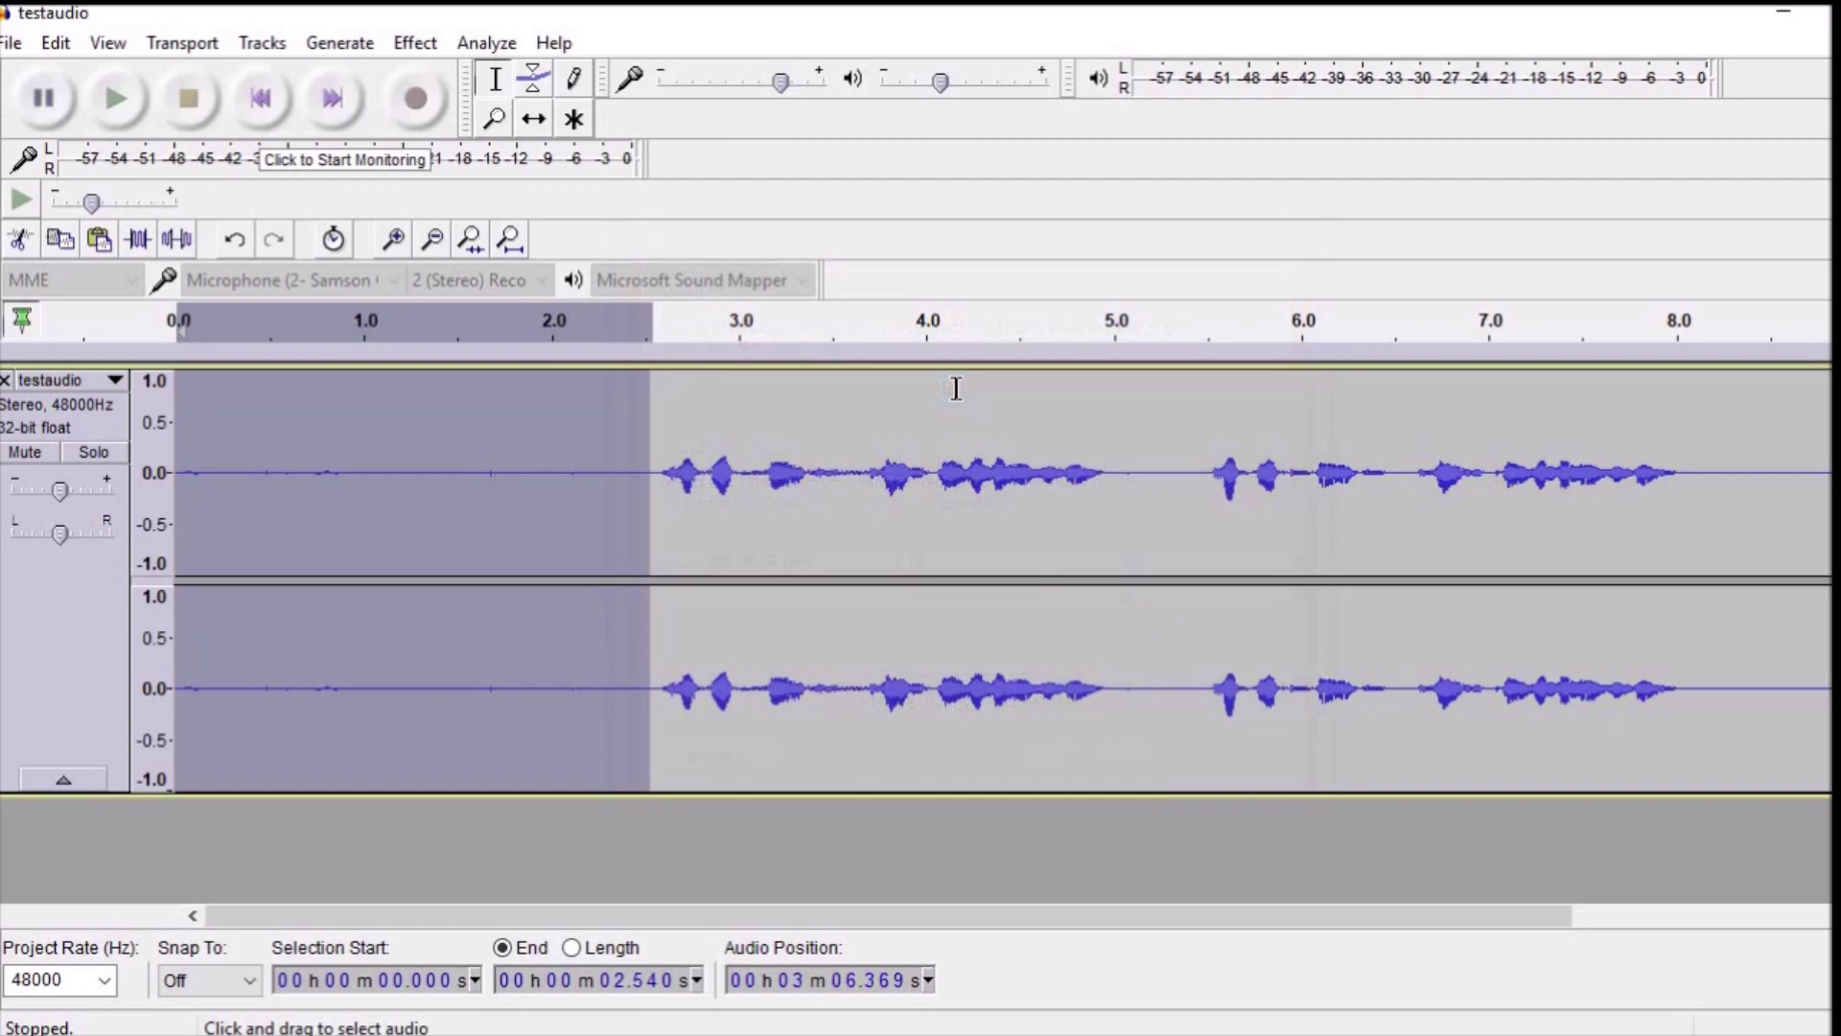
# Step: Apply 14 dB Noise Reduction to the whole testaudio track
pyautogui.click(91, 631)
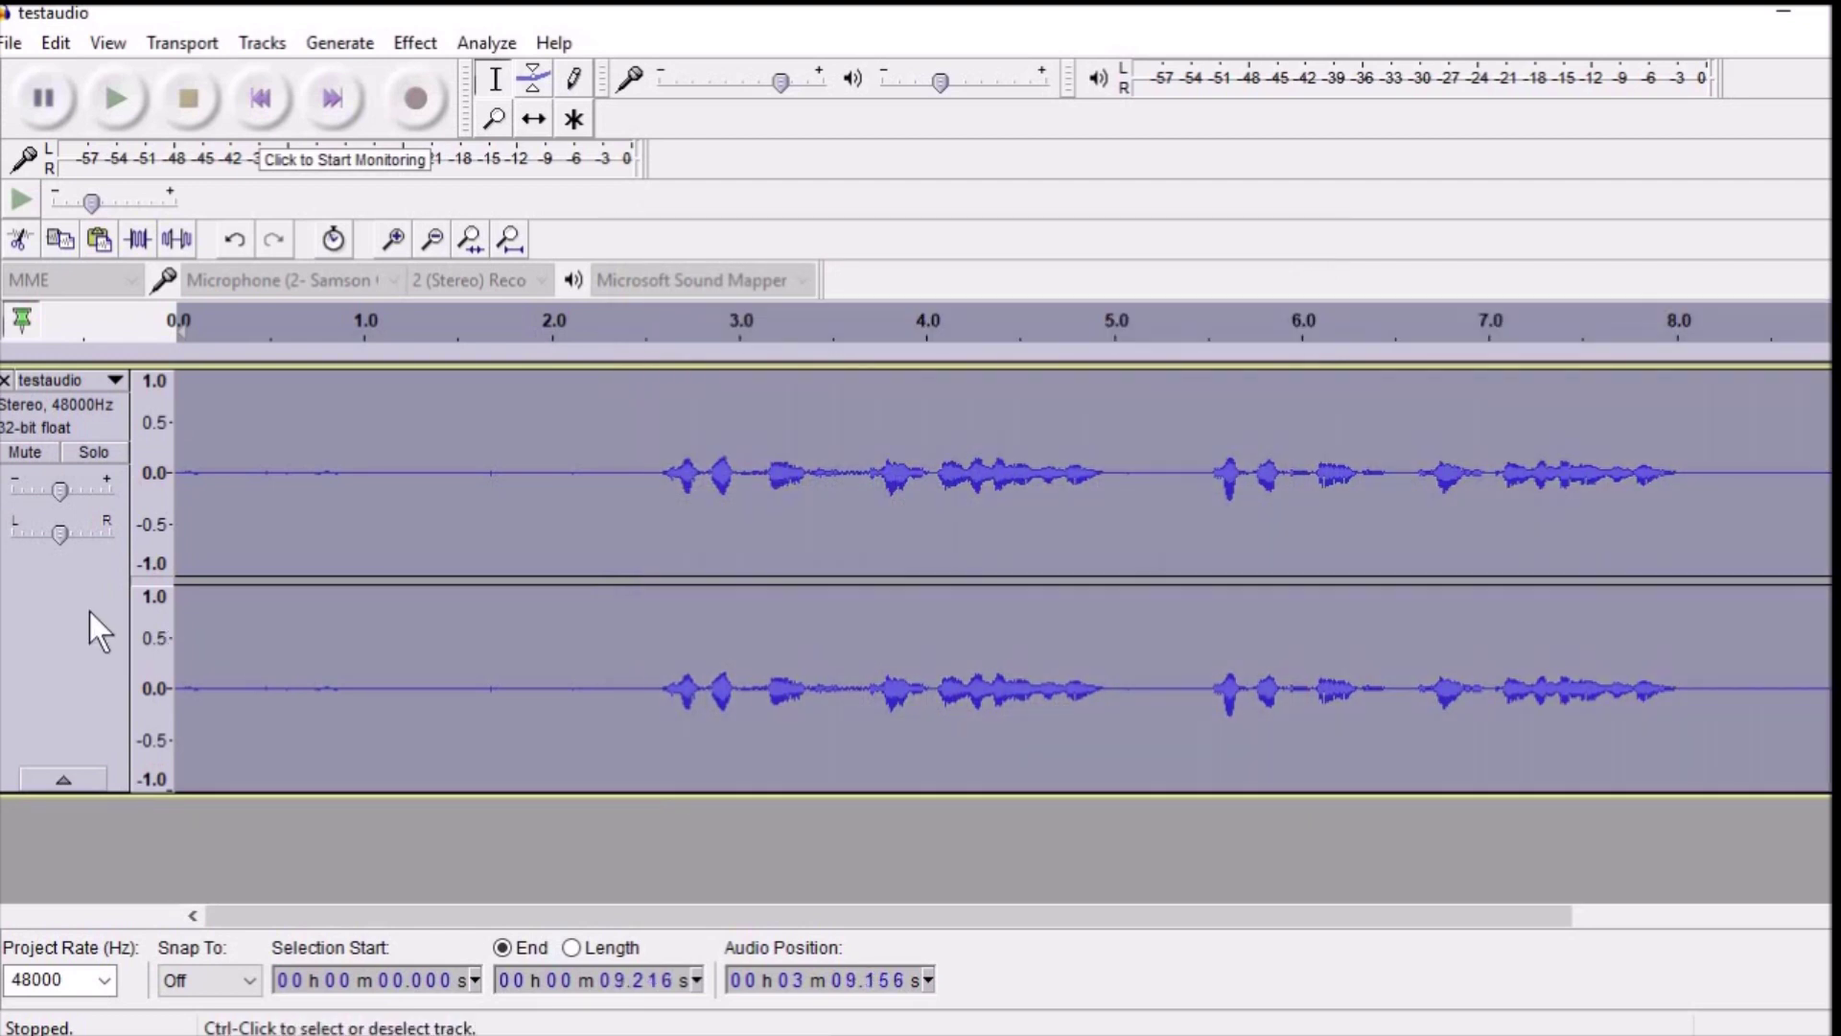
pyautogui.click(423, 40)
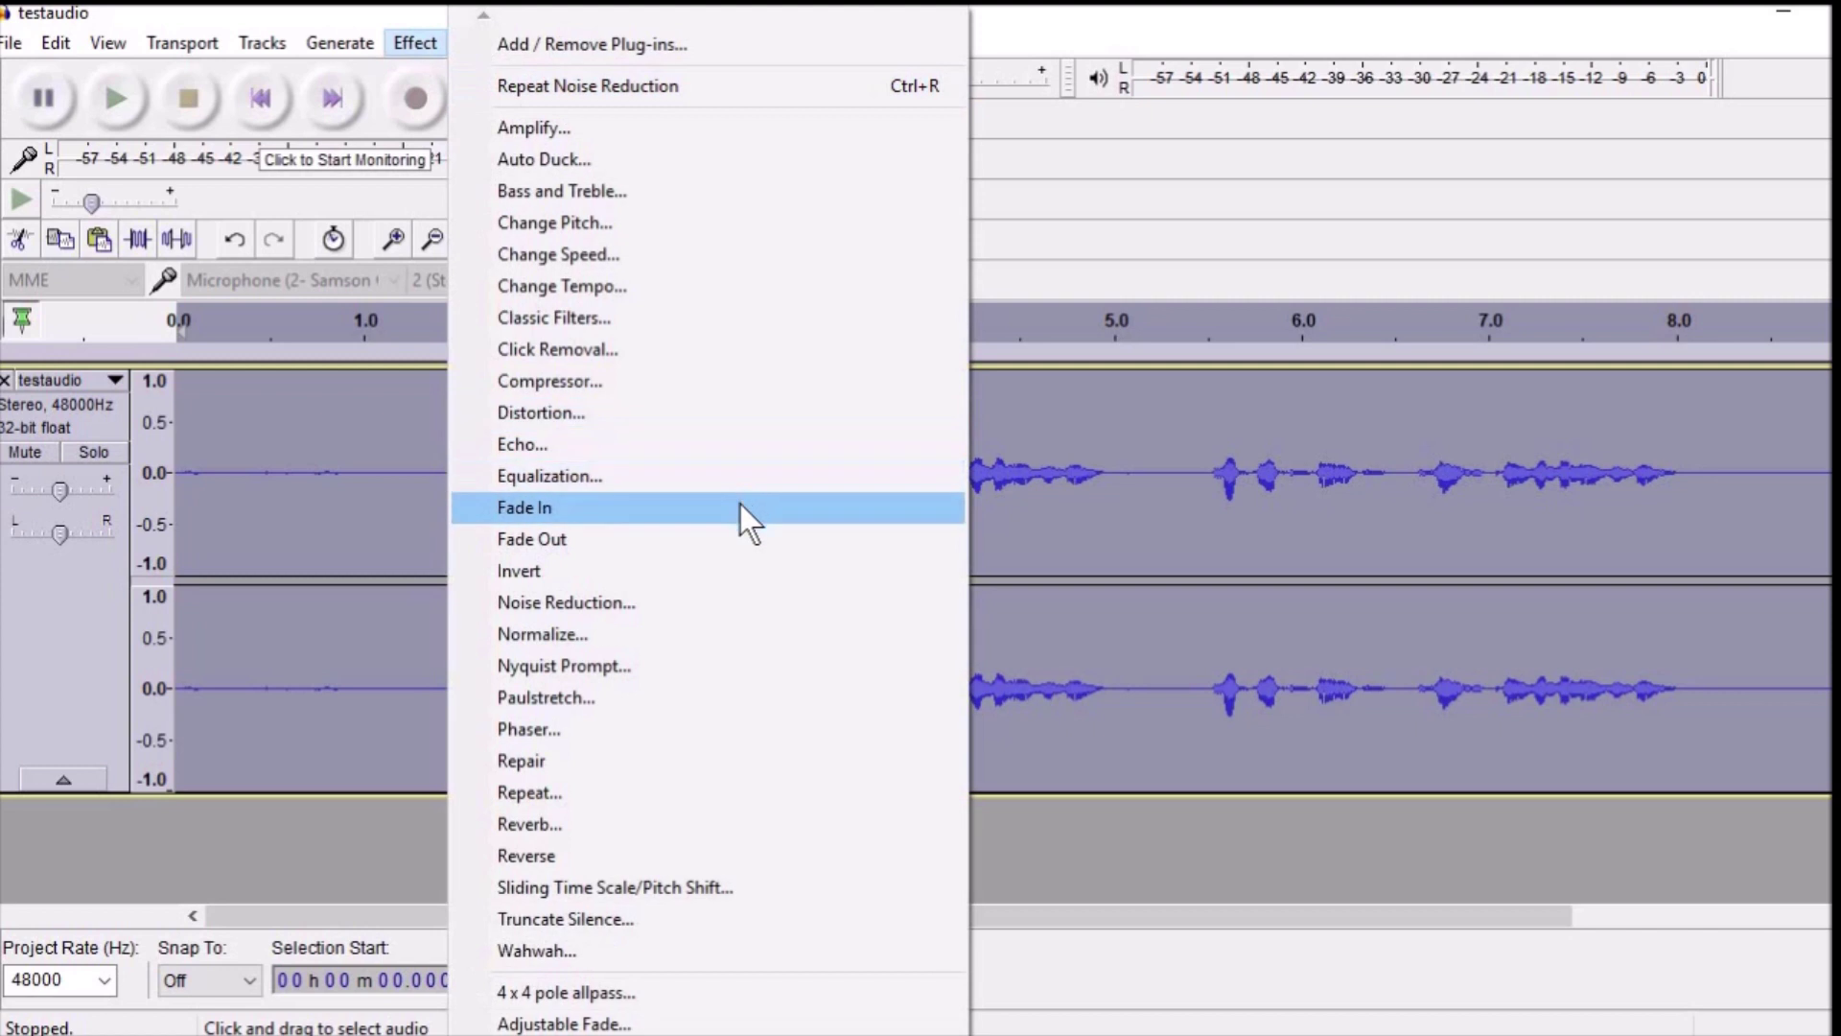
pyautogui.click(723, 602)
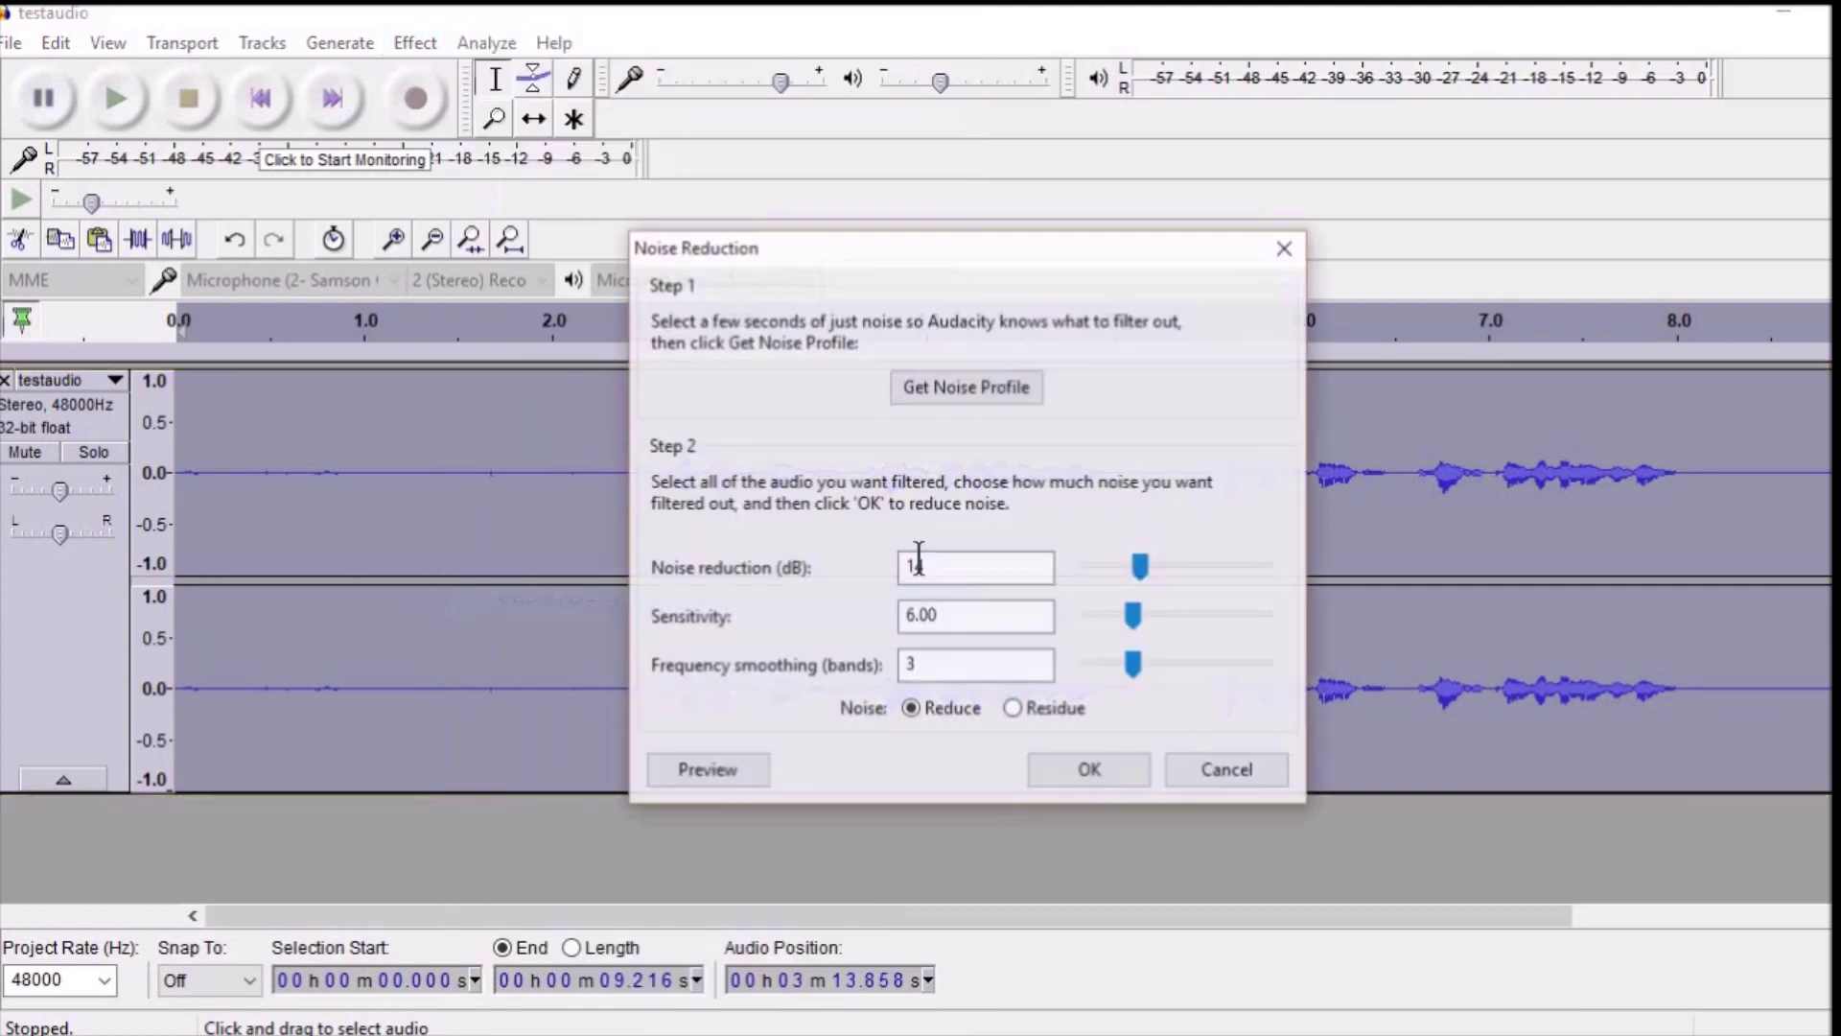
pyautogui.click(1094, 772)
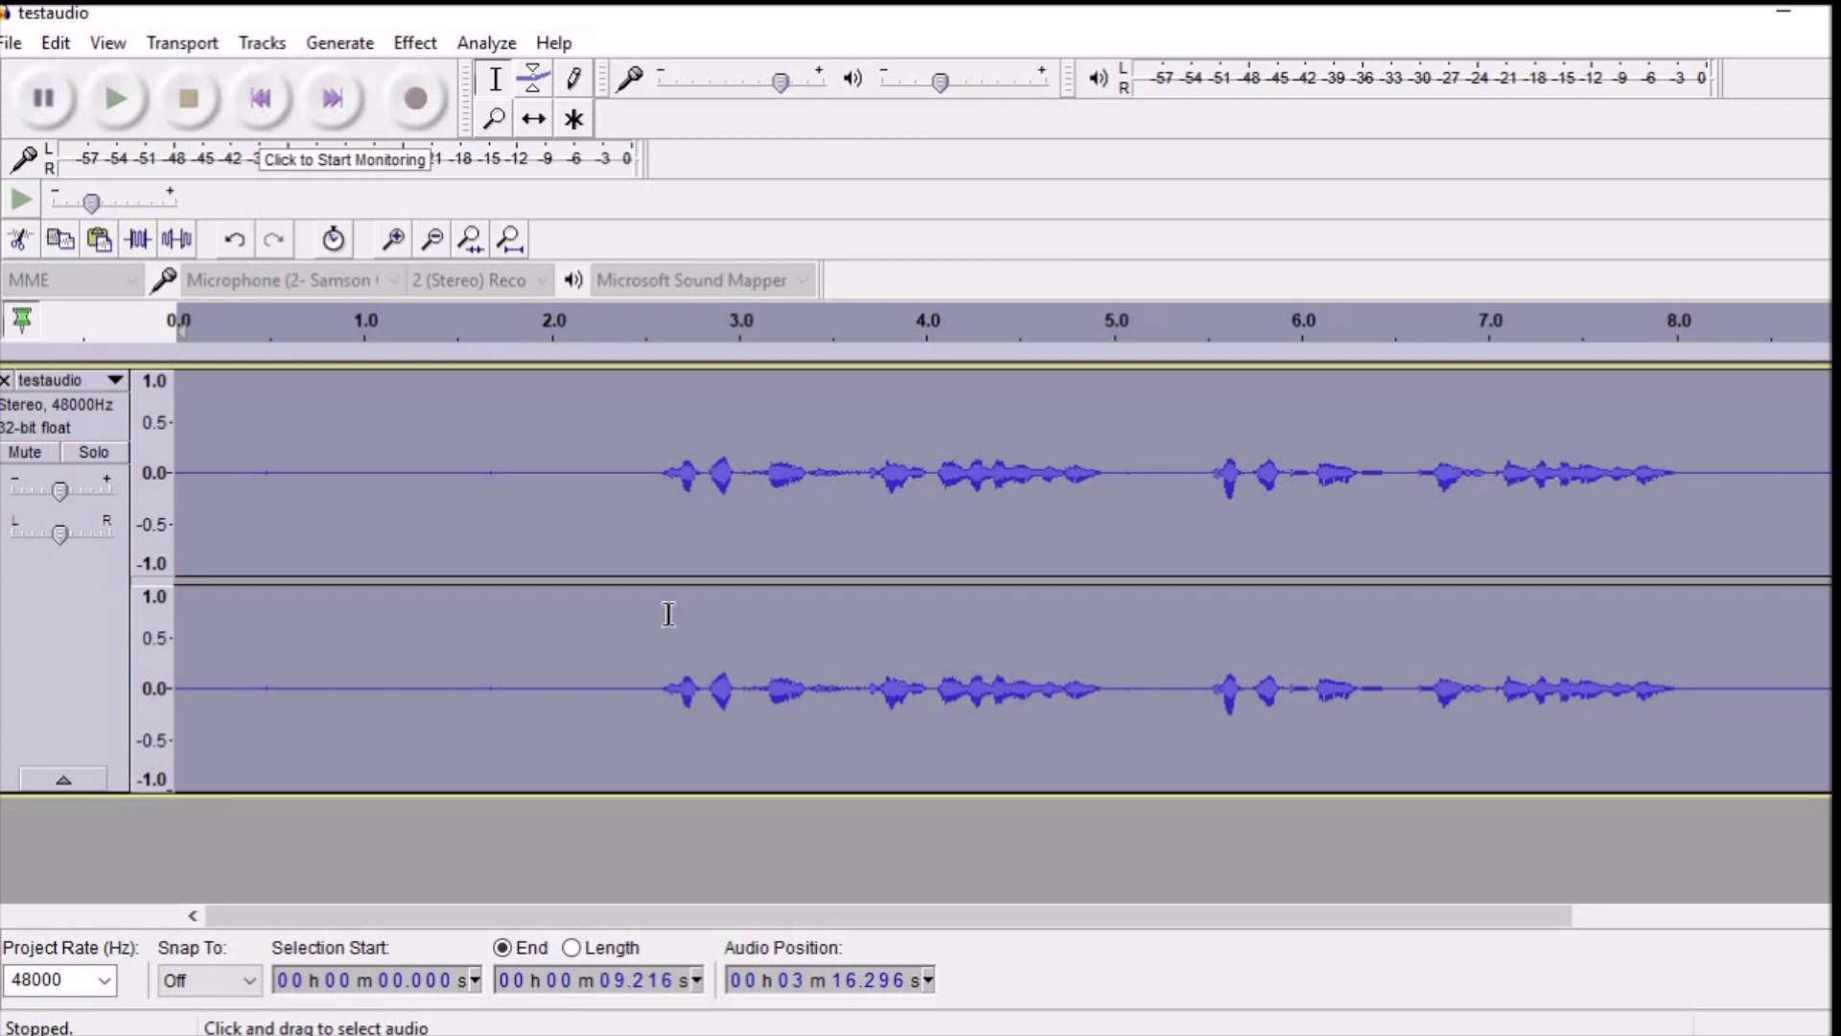
# Step: Delete the first 2.555 s of silence from testaudio, then minimize Audacity
pyautogui.moveTo(655, 473); pyautogui.dragTo(113, 533)
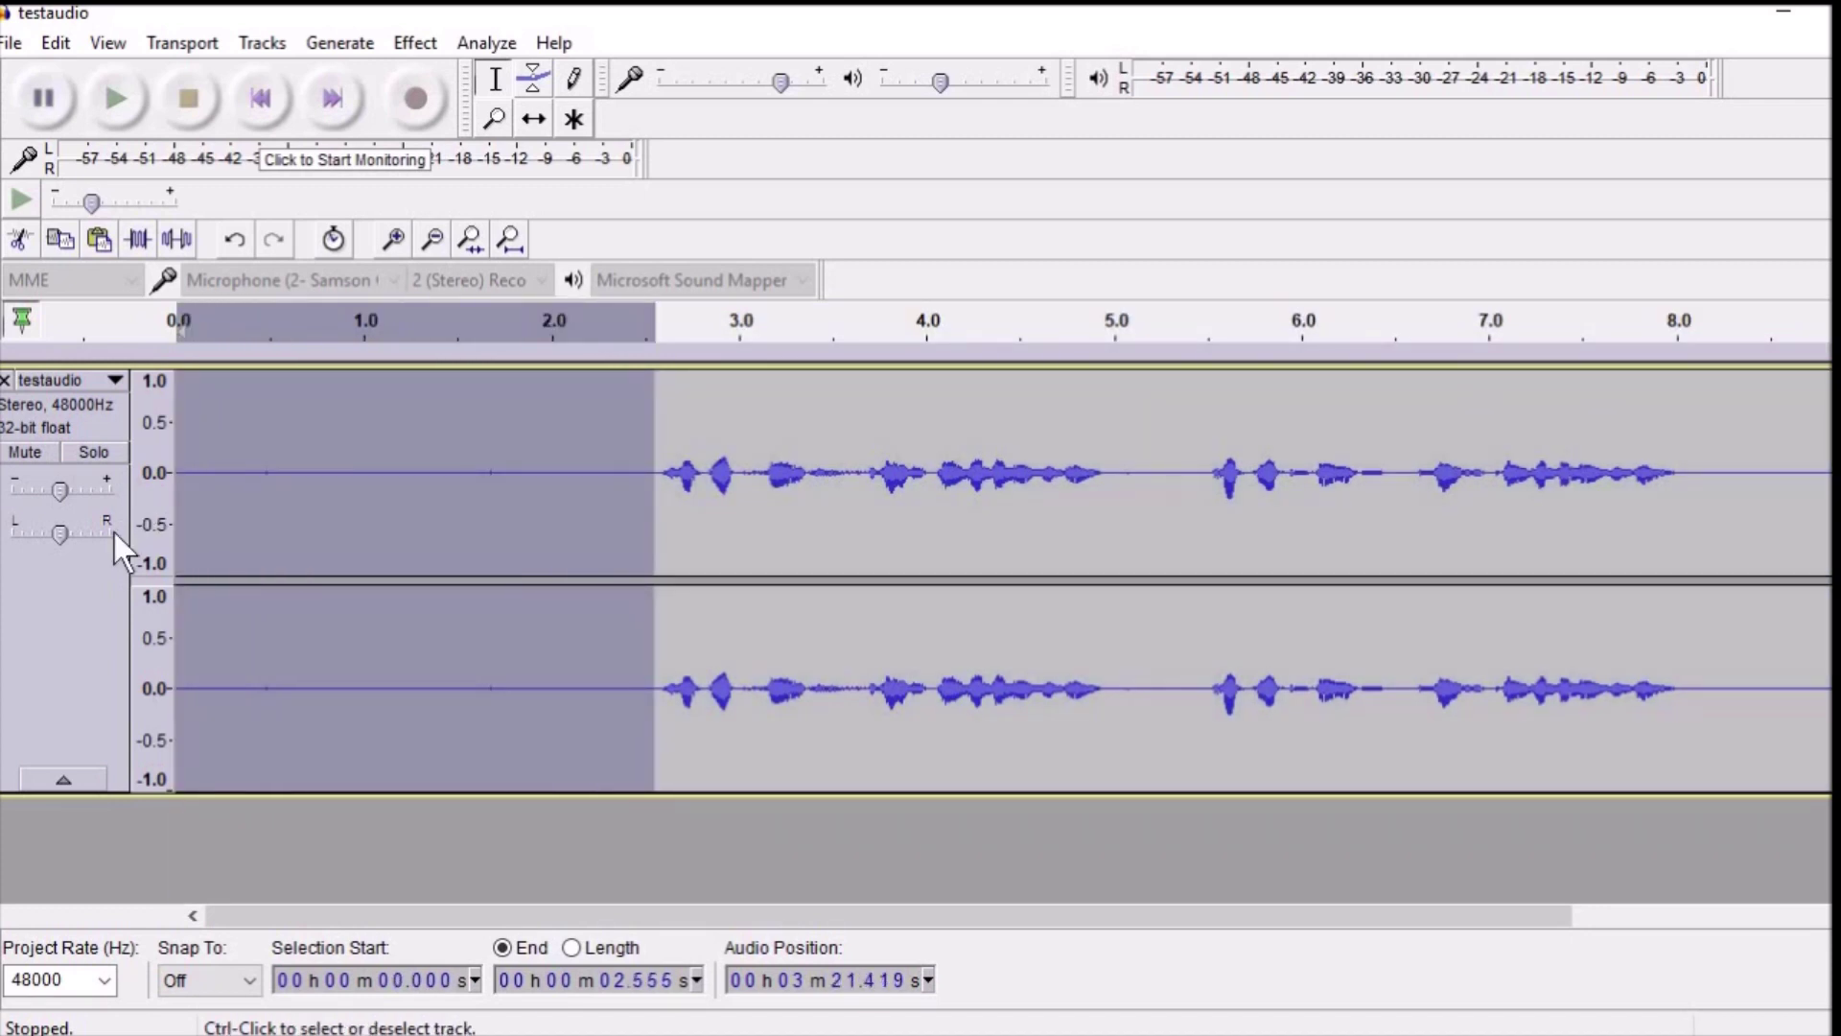
pyautogui.press('Delete')
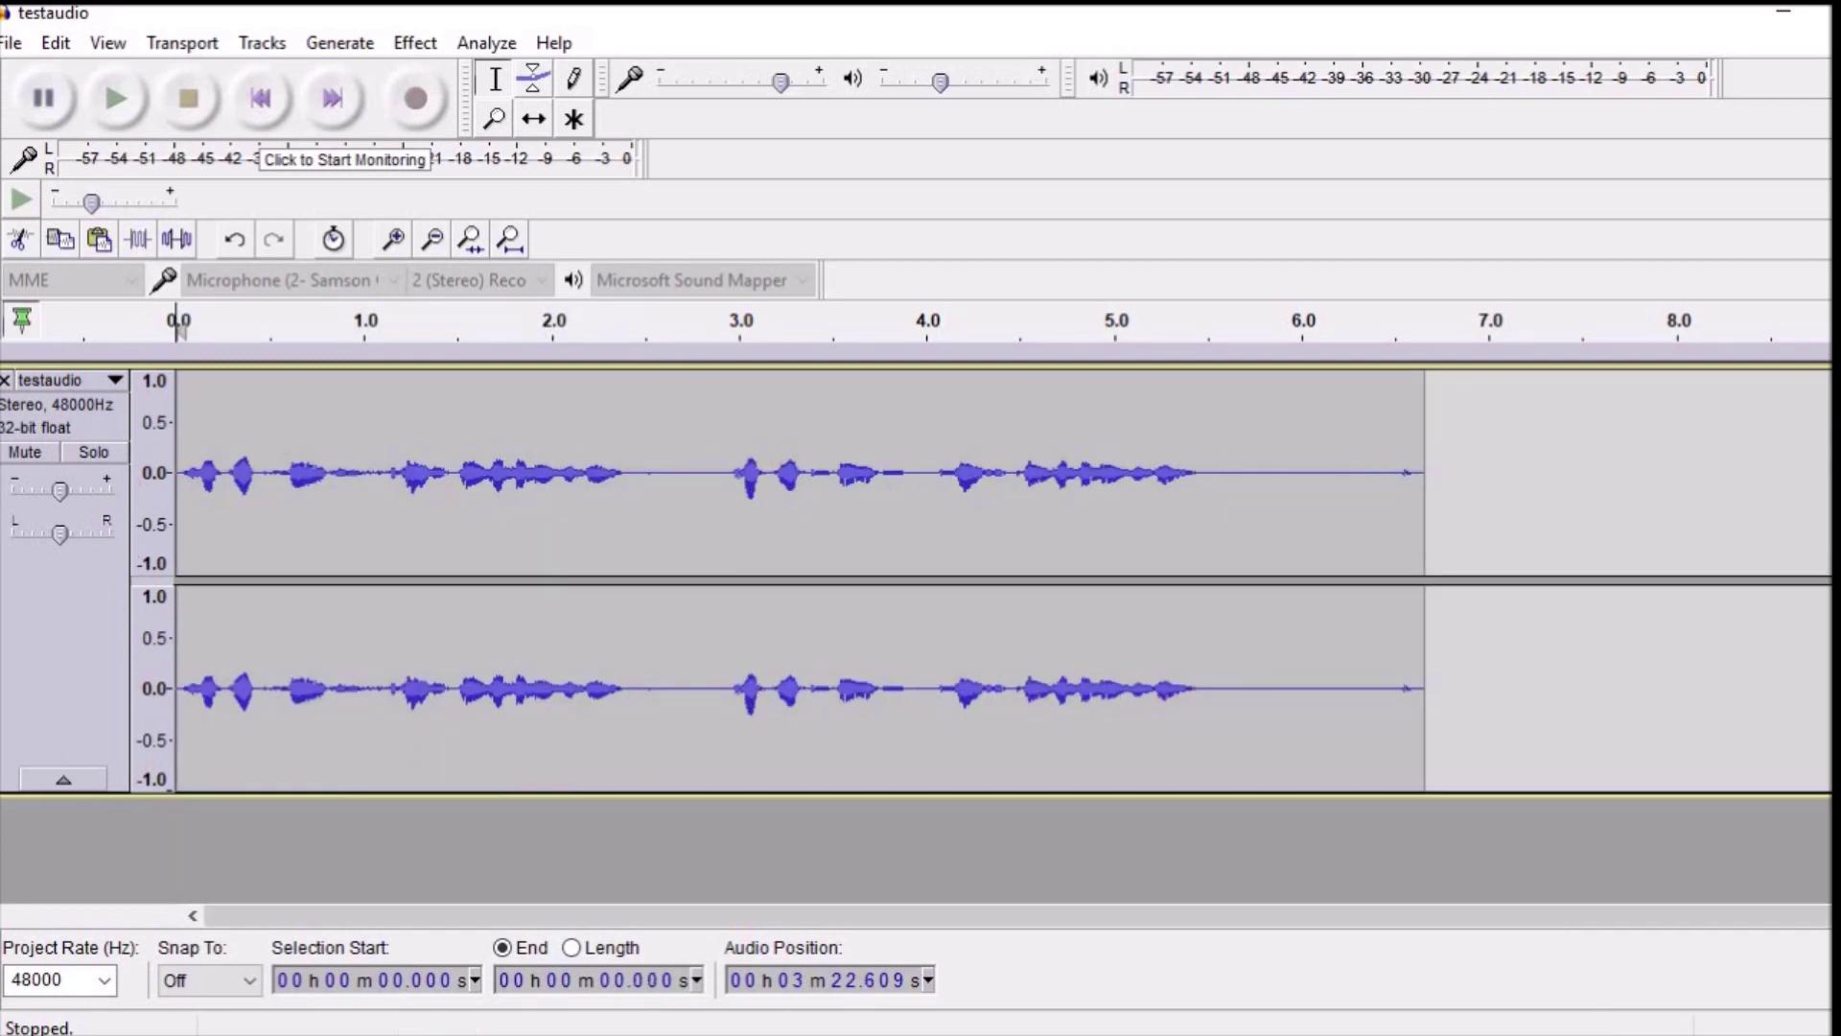
pyautogui.click(1784, 11)
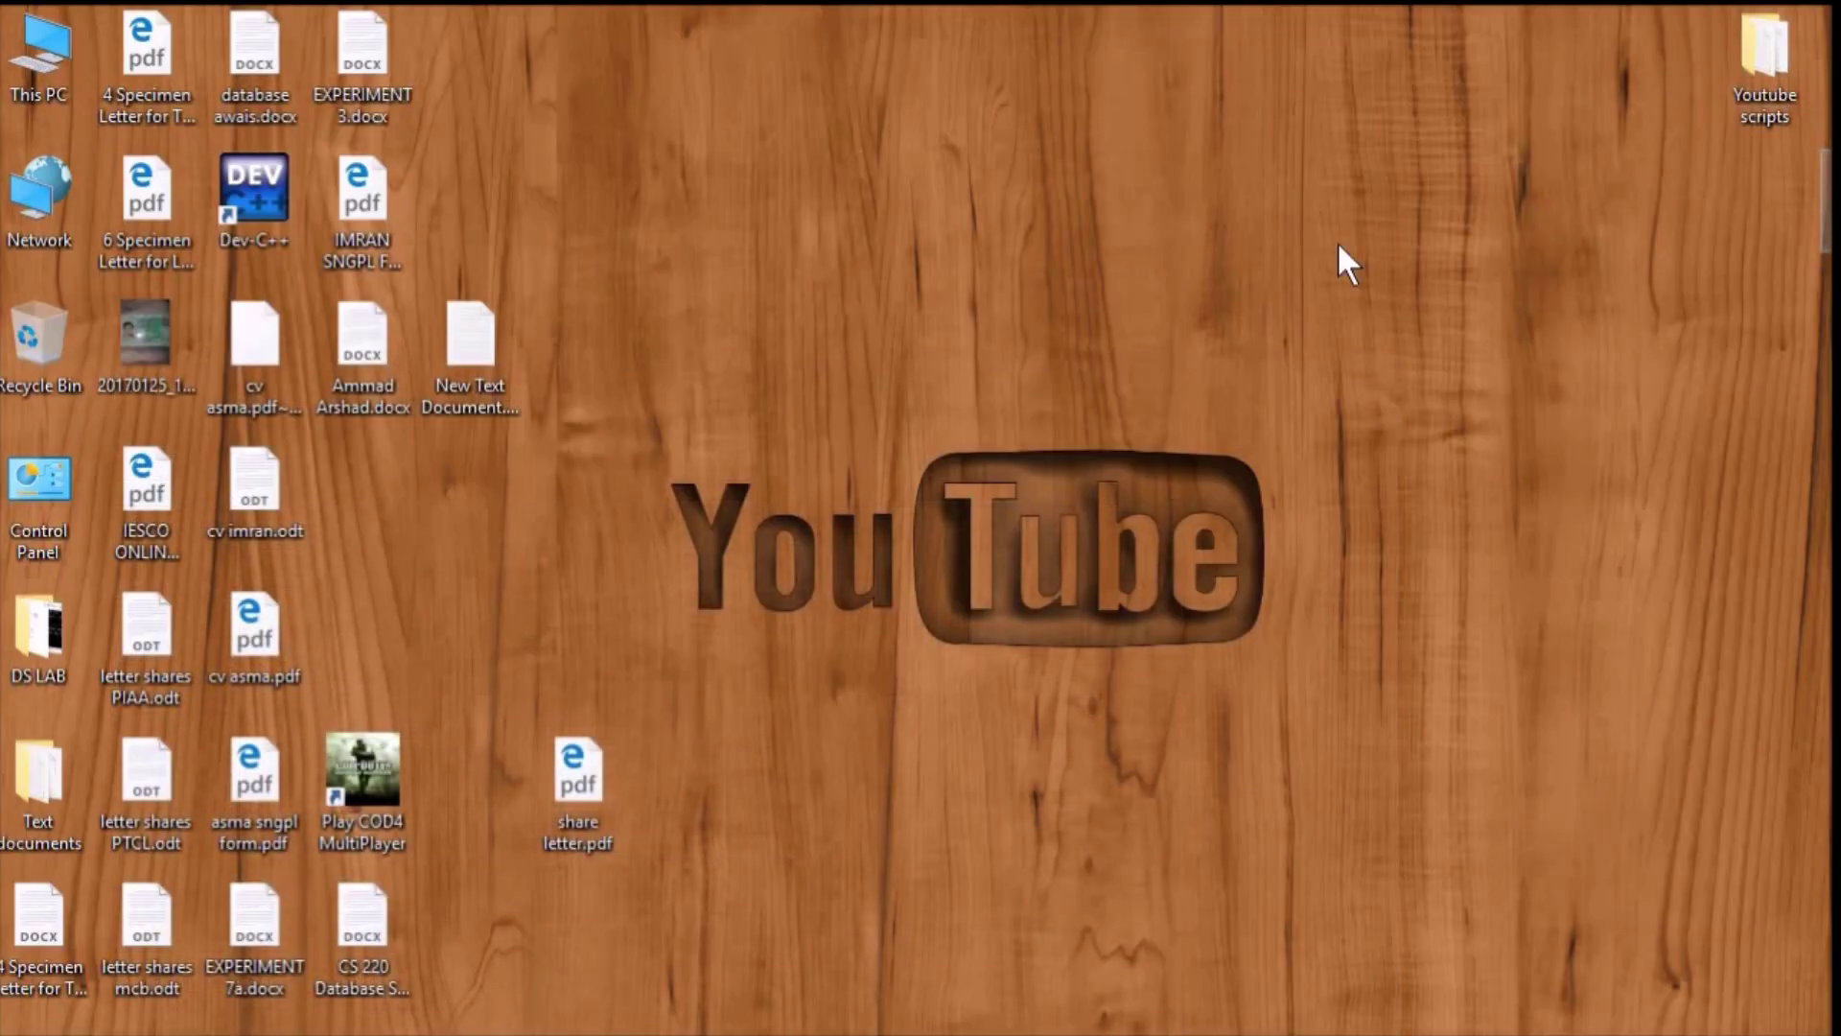
# Step: Open aud.txt in Notepad, highlight step 4 (amplify −3 dB), then return to Audacity
pyautogui.hotkey('alt', 'Tab')
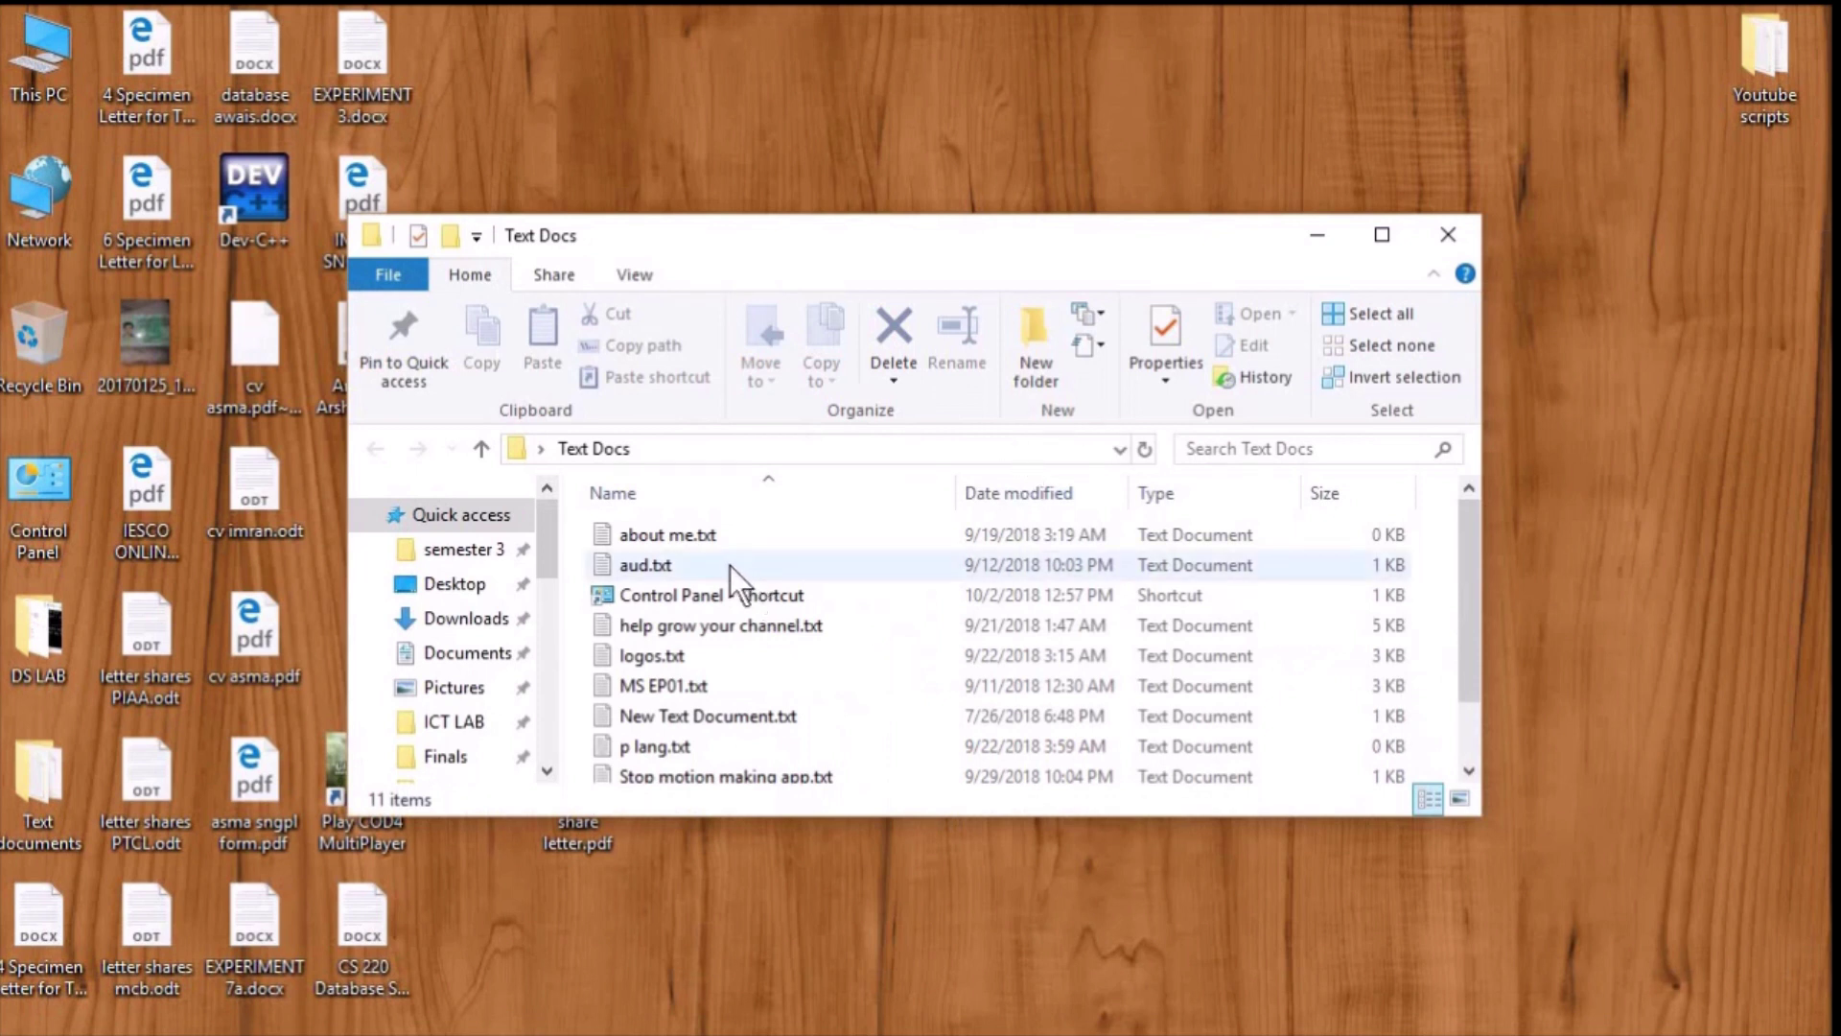
pyautogui.doubleClick(727, 566)
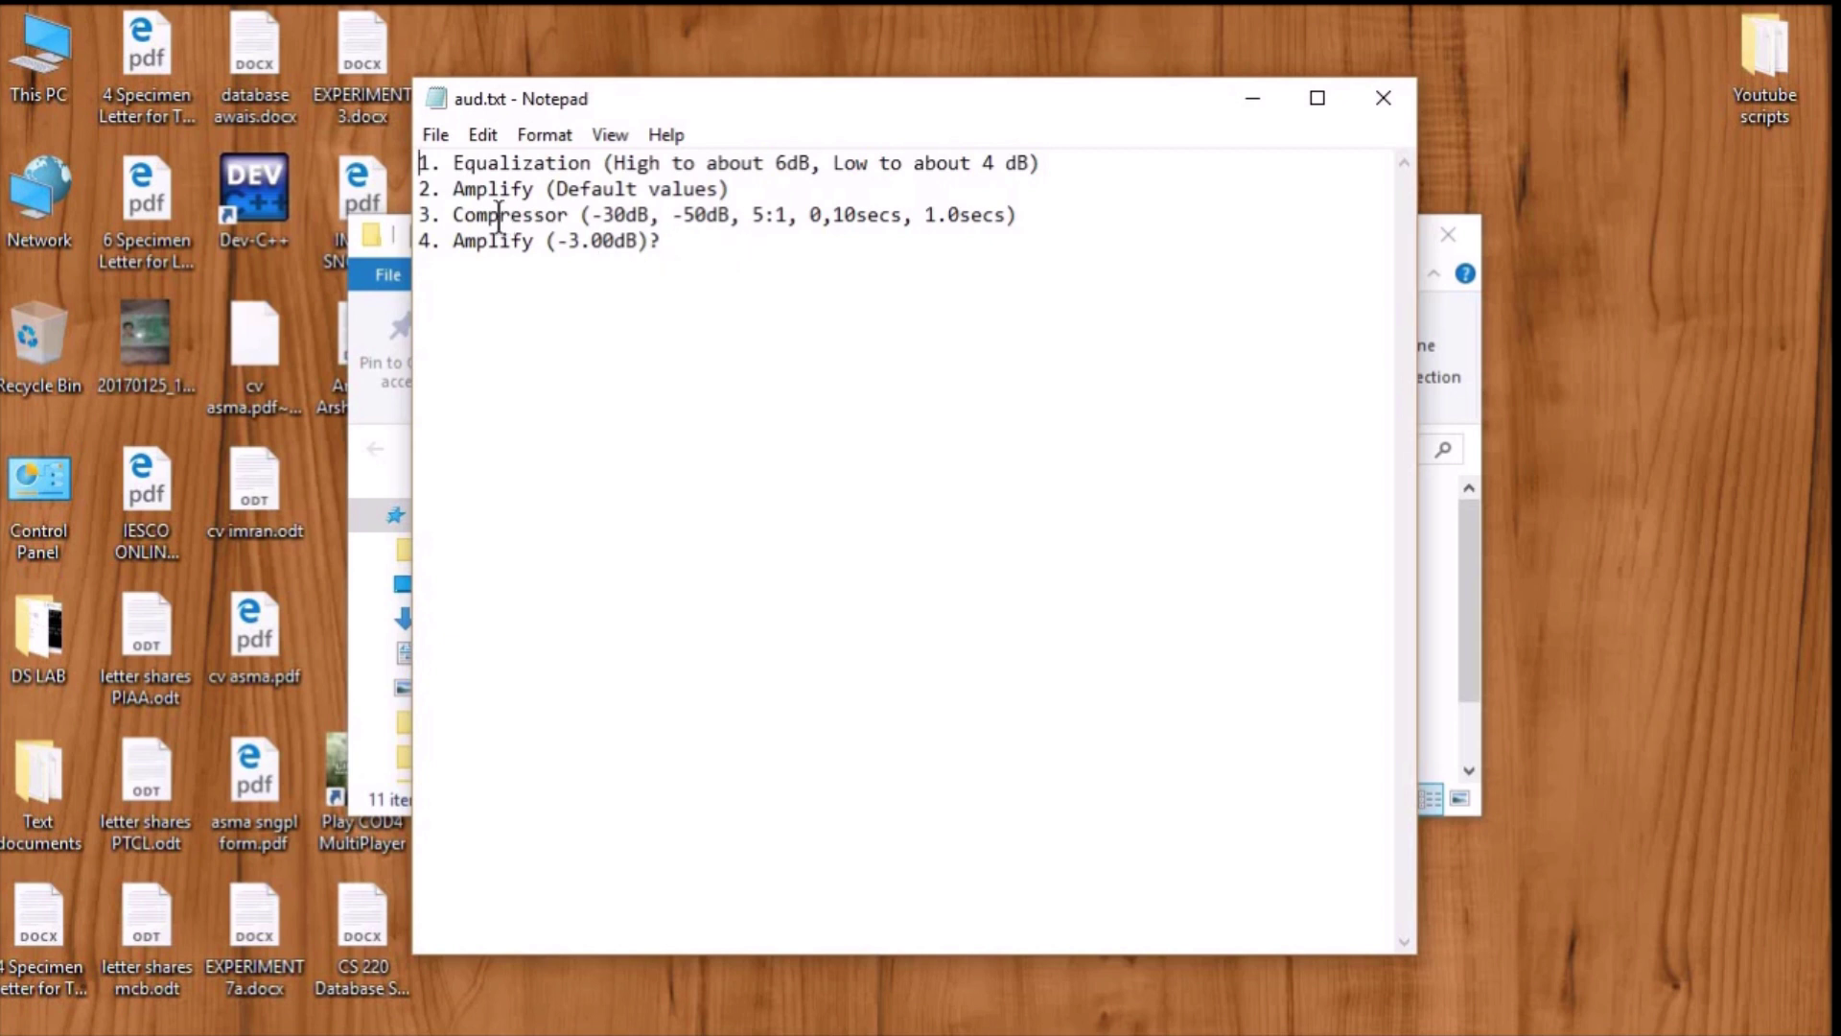
pyautogui.click(702, 240)
pyautogui.moveTo(662, 241); pyautogui.dragTo(371, 339)
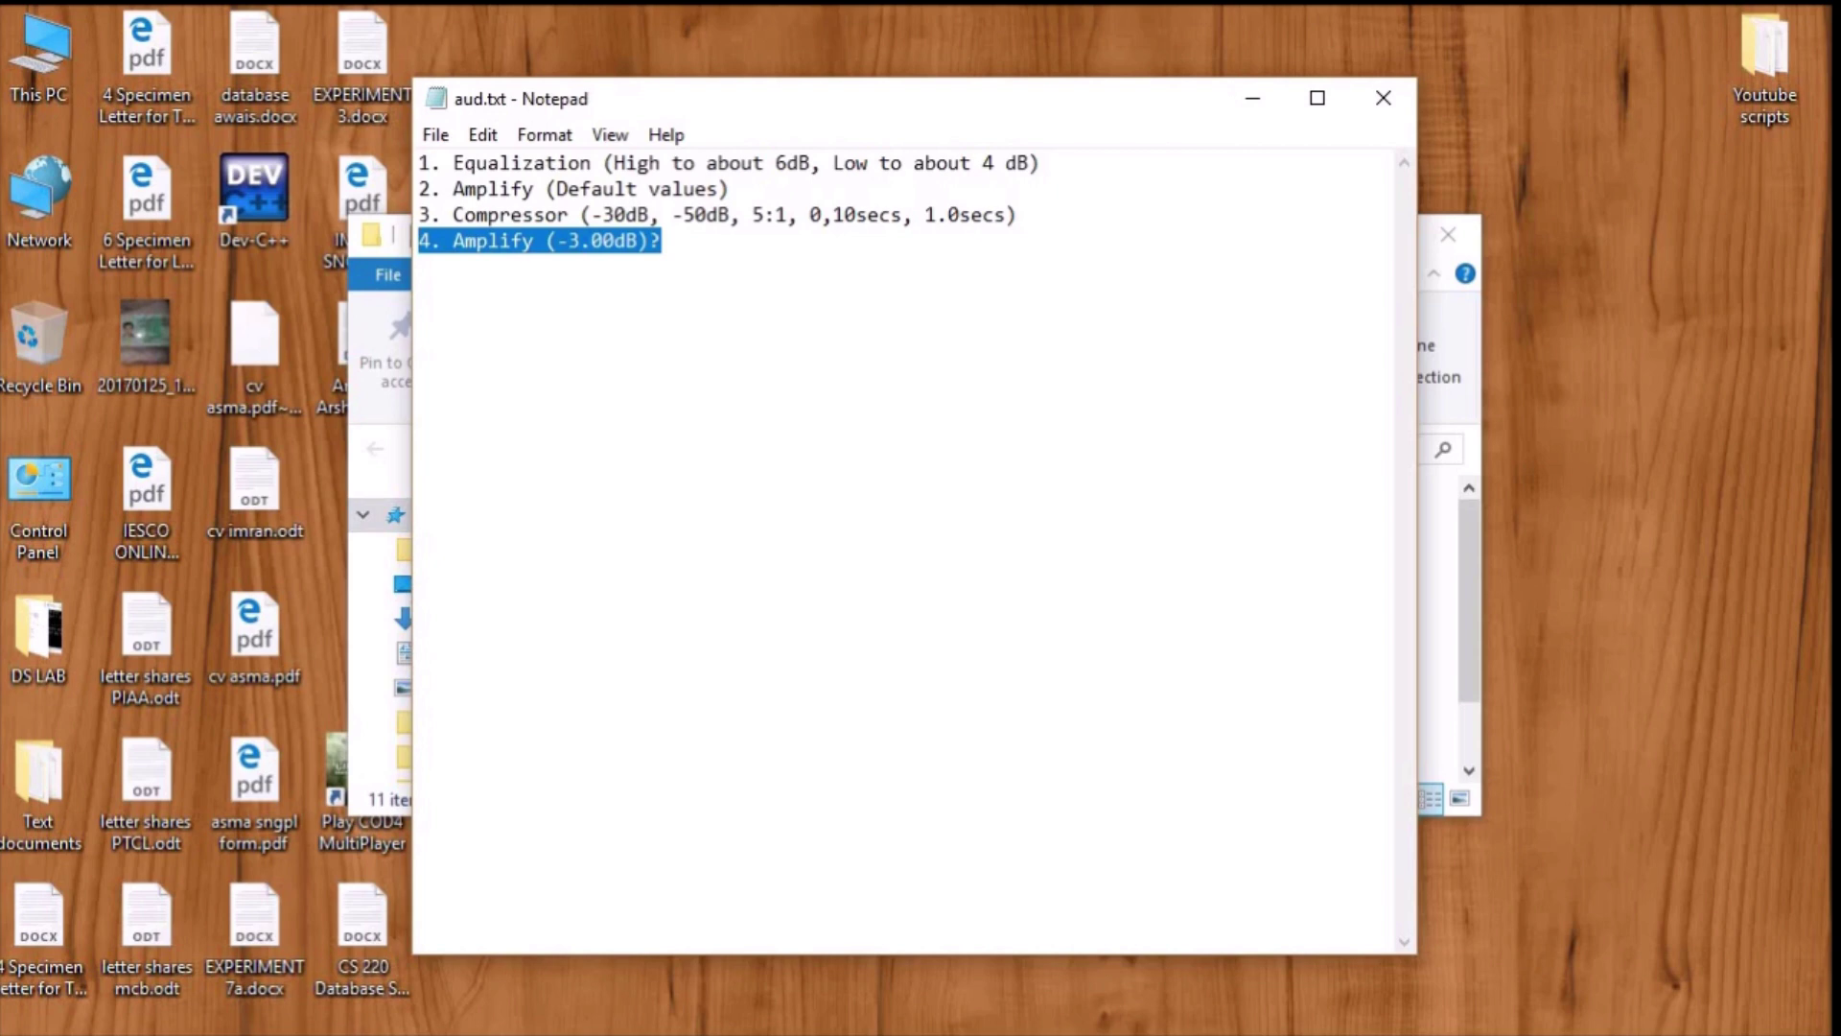
pyautogui.click(483, 940)
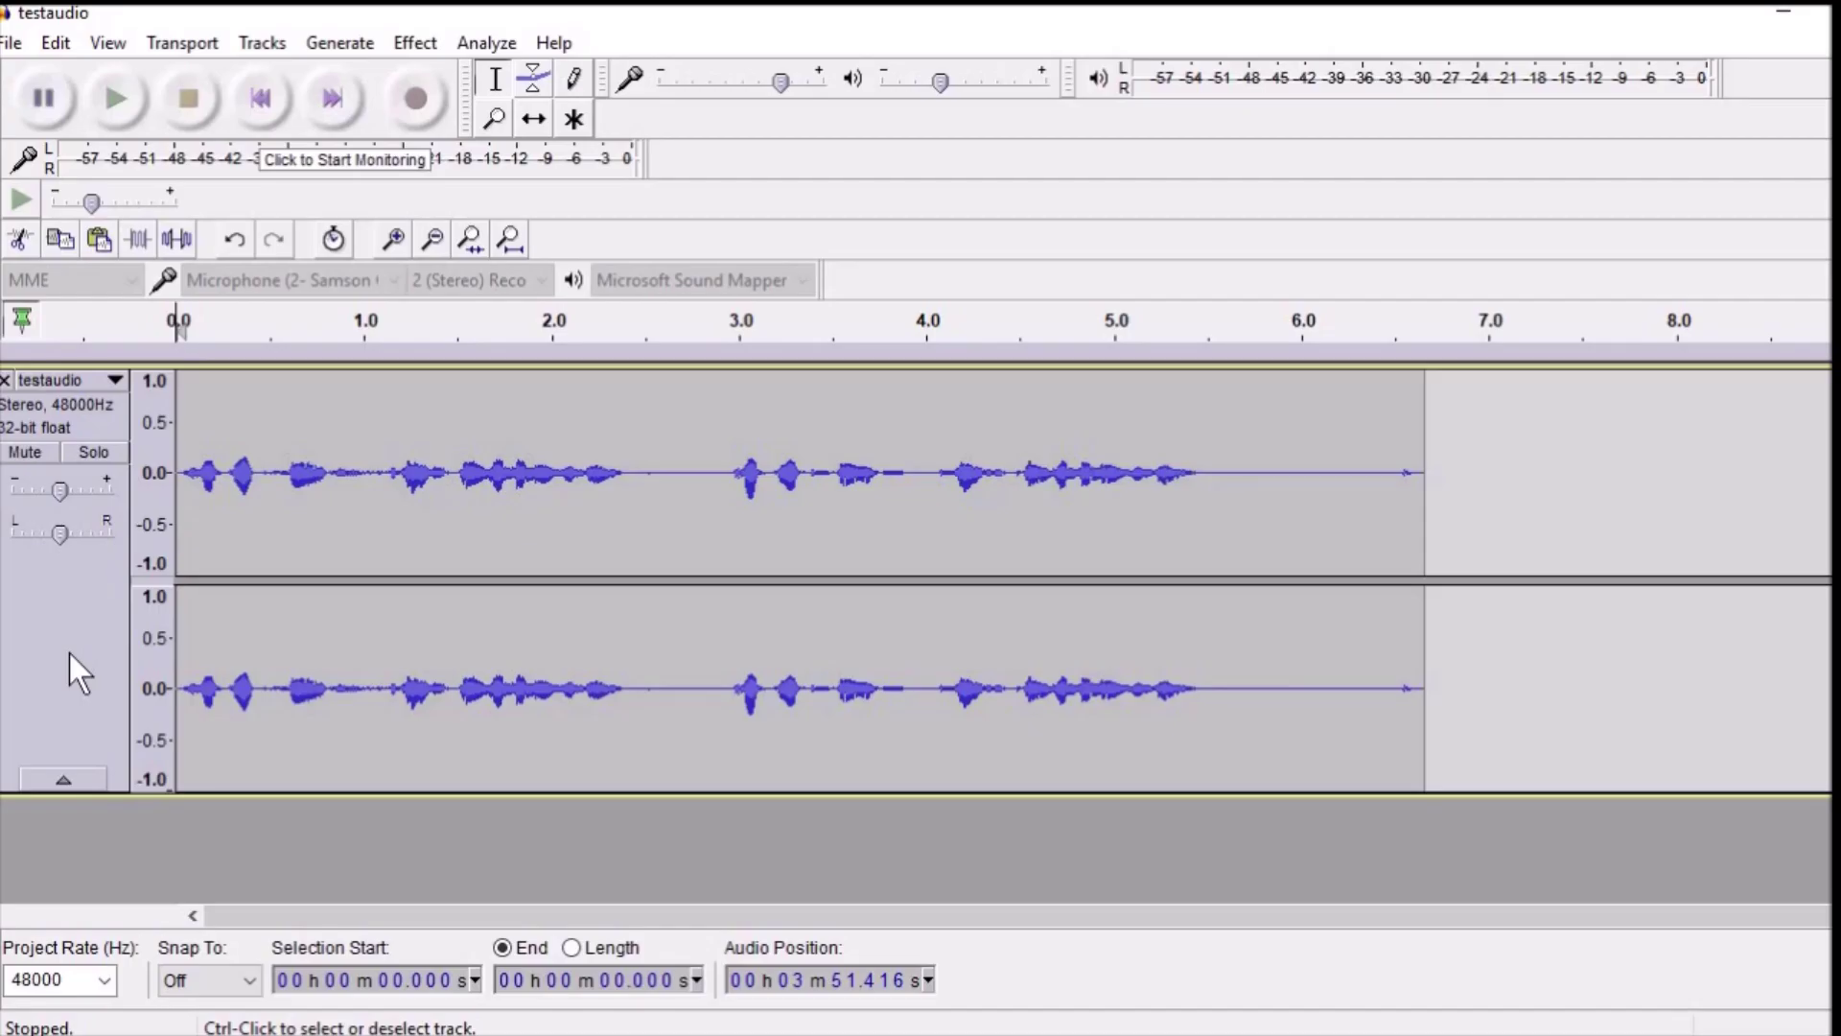
# Step: Equalize the whole track with about +3 dB lows and +6 dB highs
pyautogui.click(69, 653)
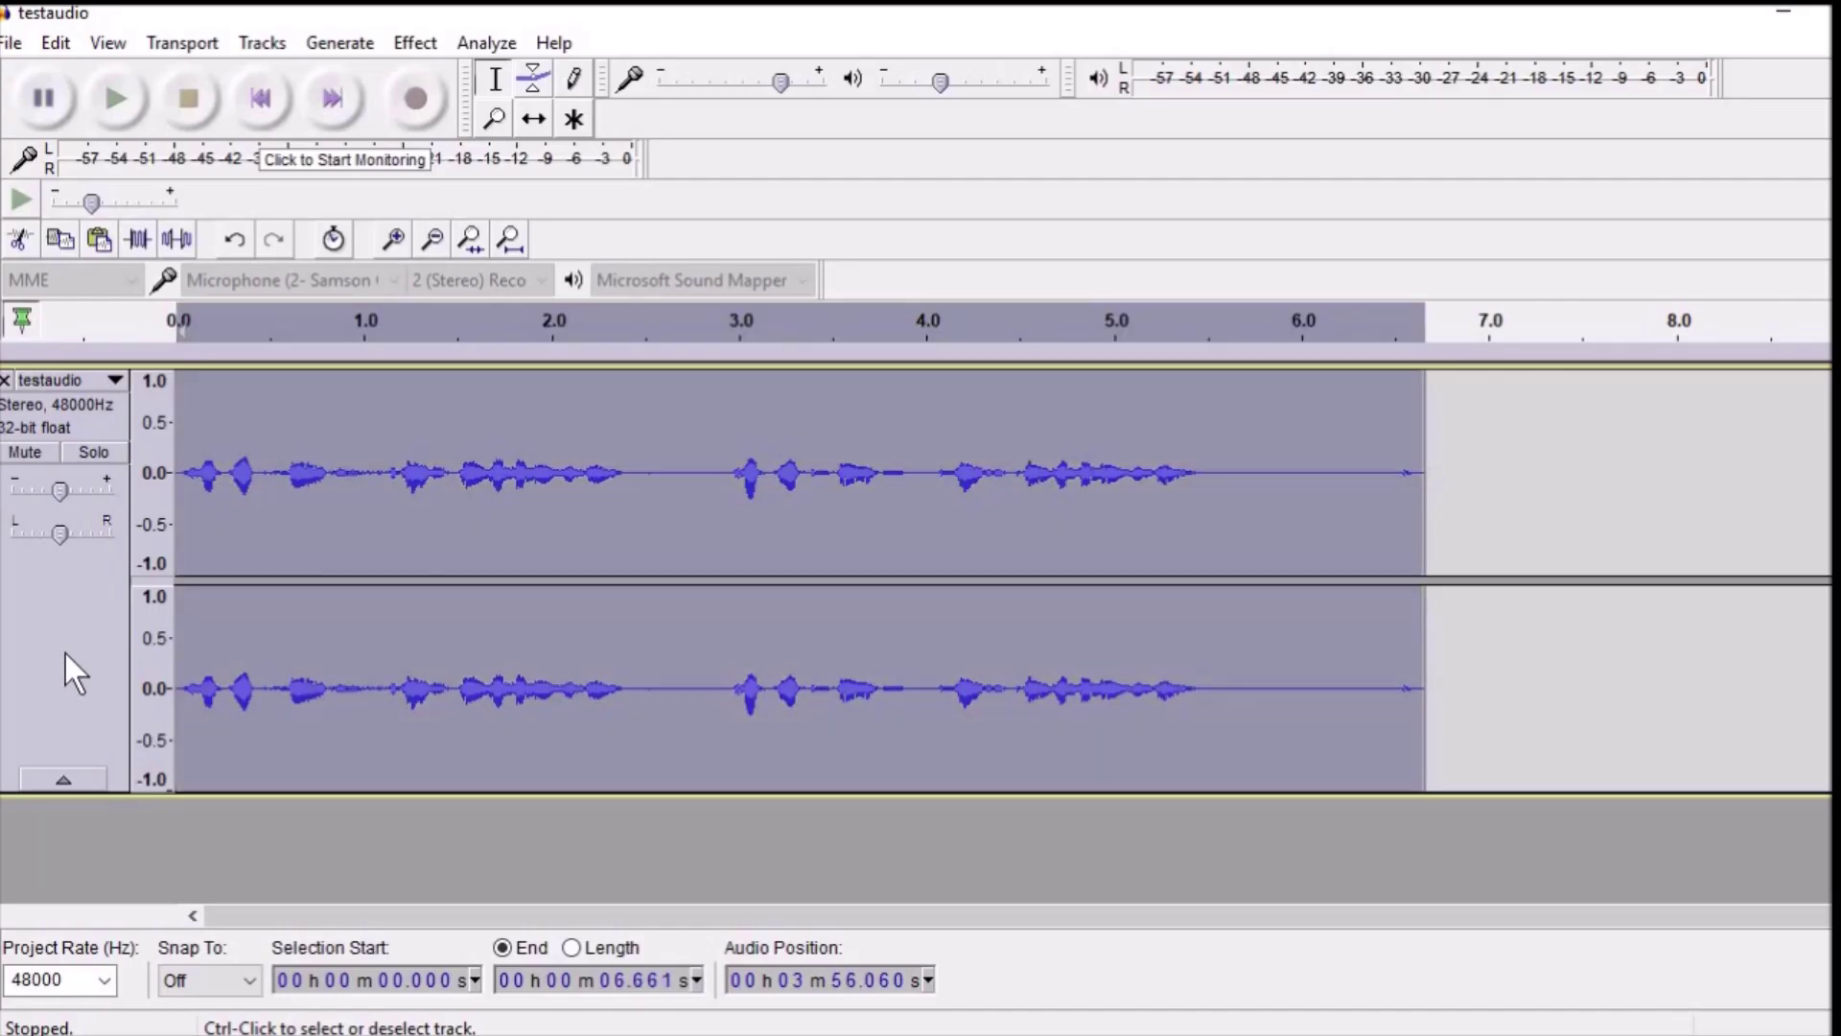
pyautogui.click(415, 42)
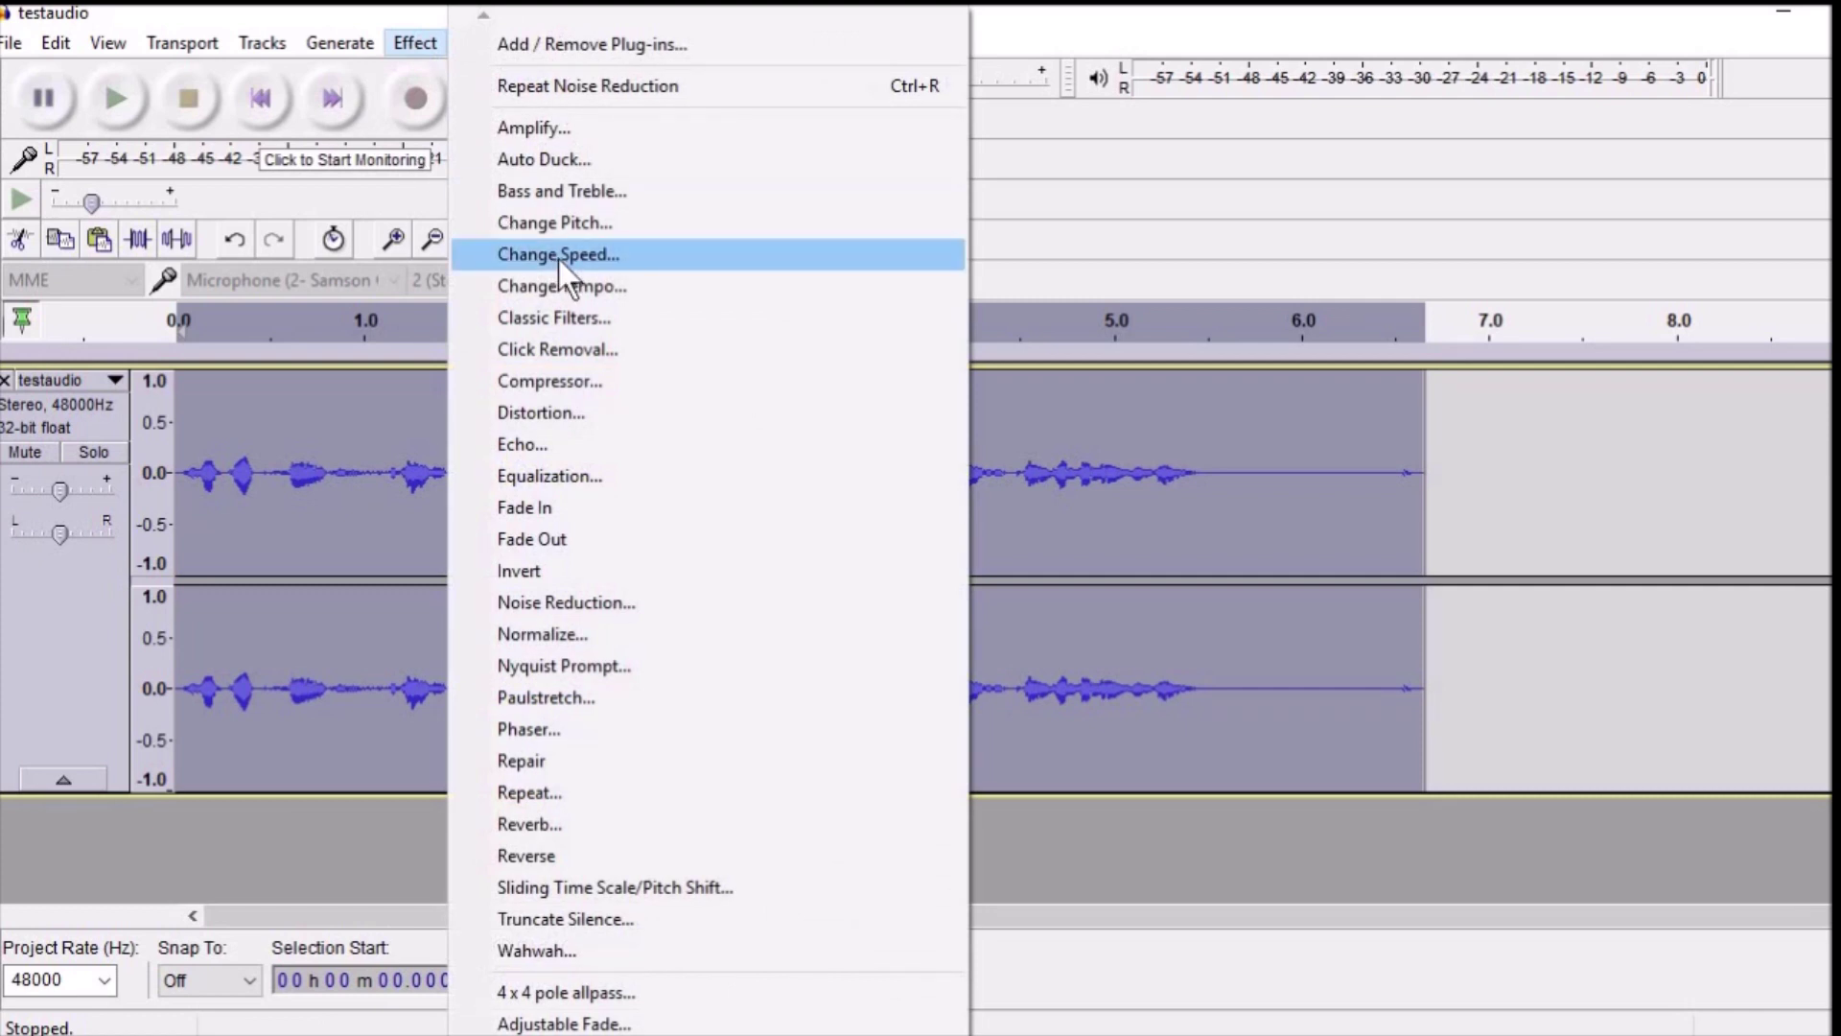
pyautogui.click(712, 474)
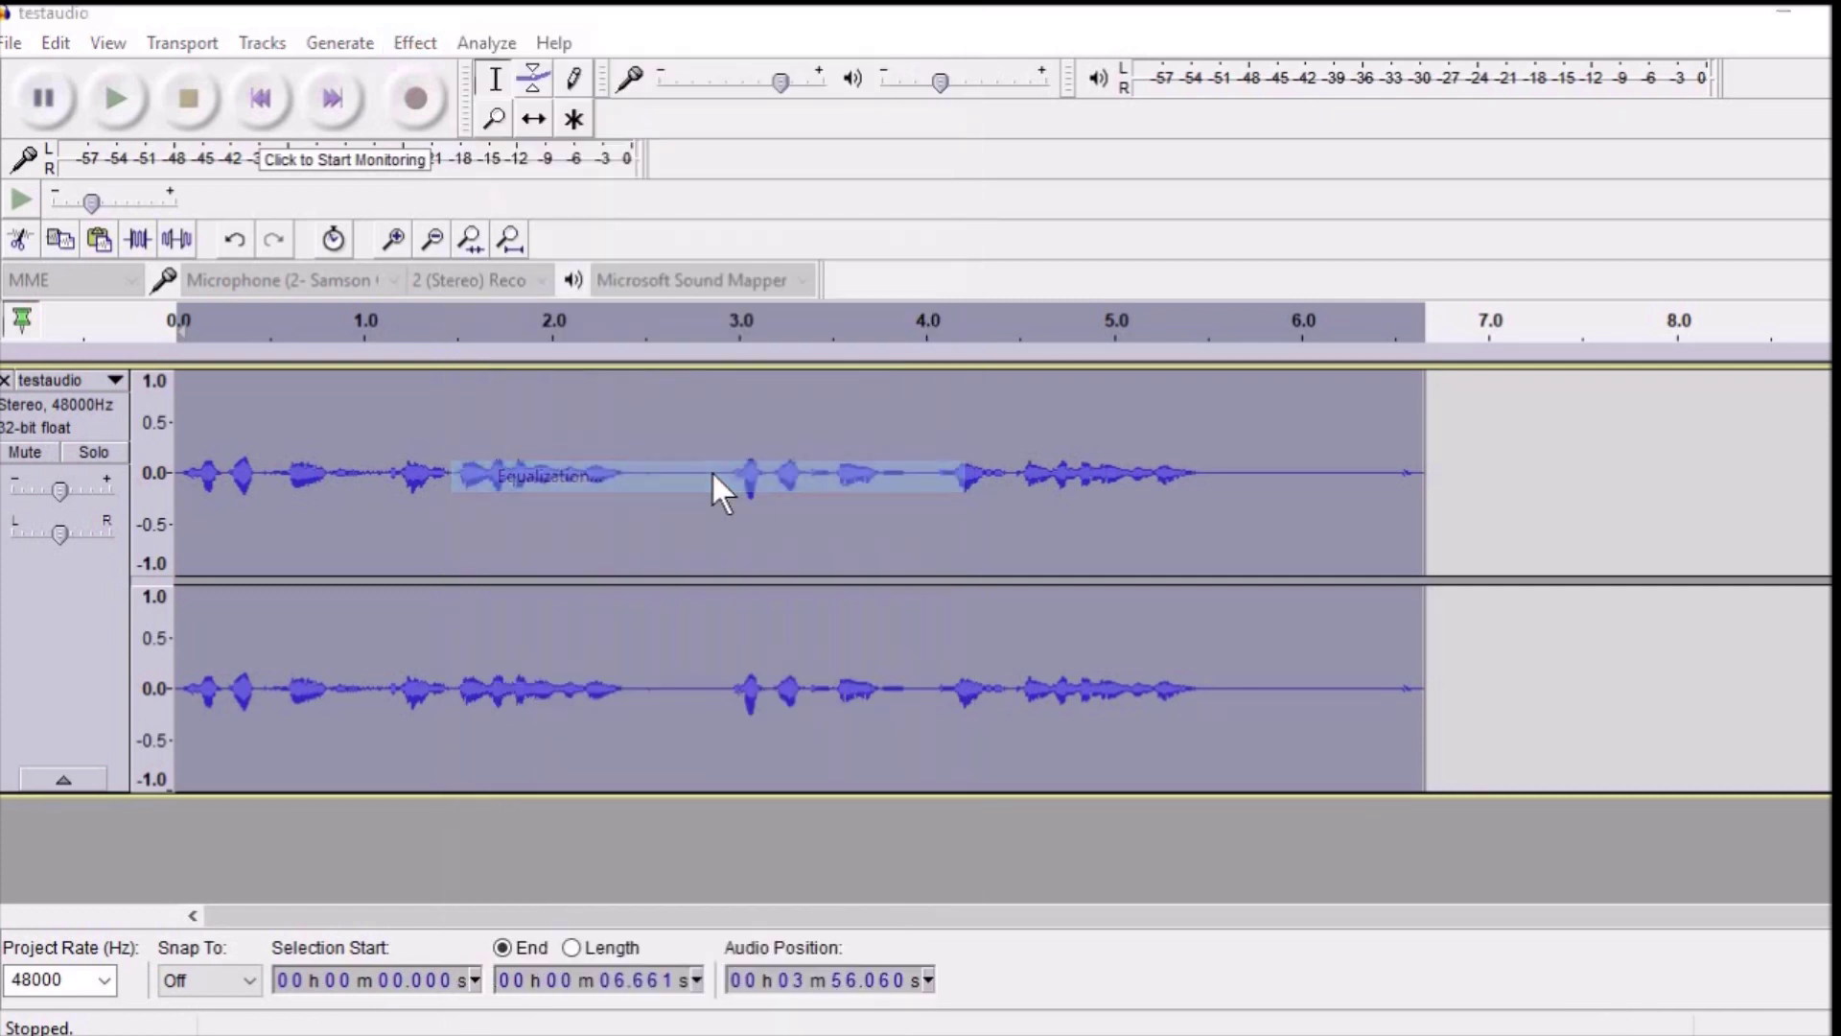
pyautogui.moveTo(716, 386)
pyautogui.mouseDown()
pyautogui.moveTo(716, 370)
pyautogui.moveTo(714, 390)
pyautogui.mouseUp()
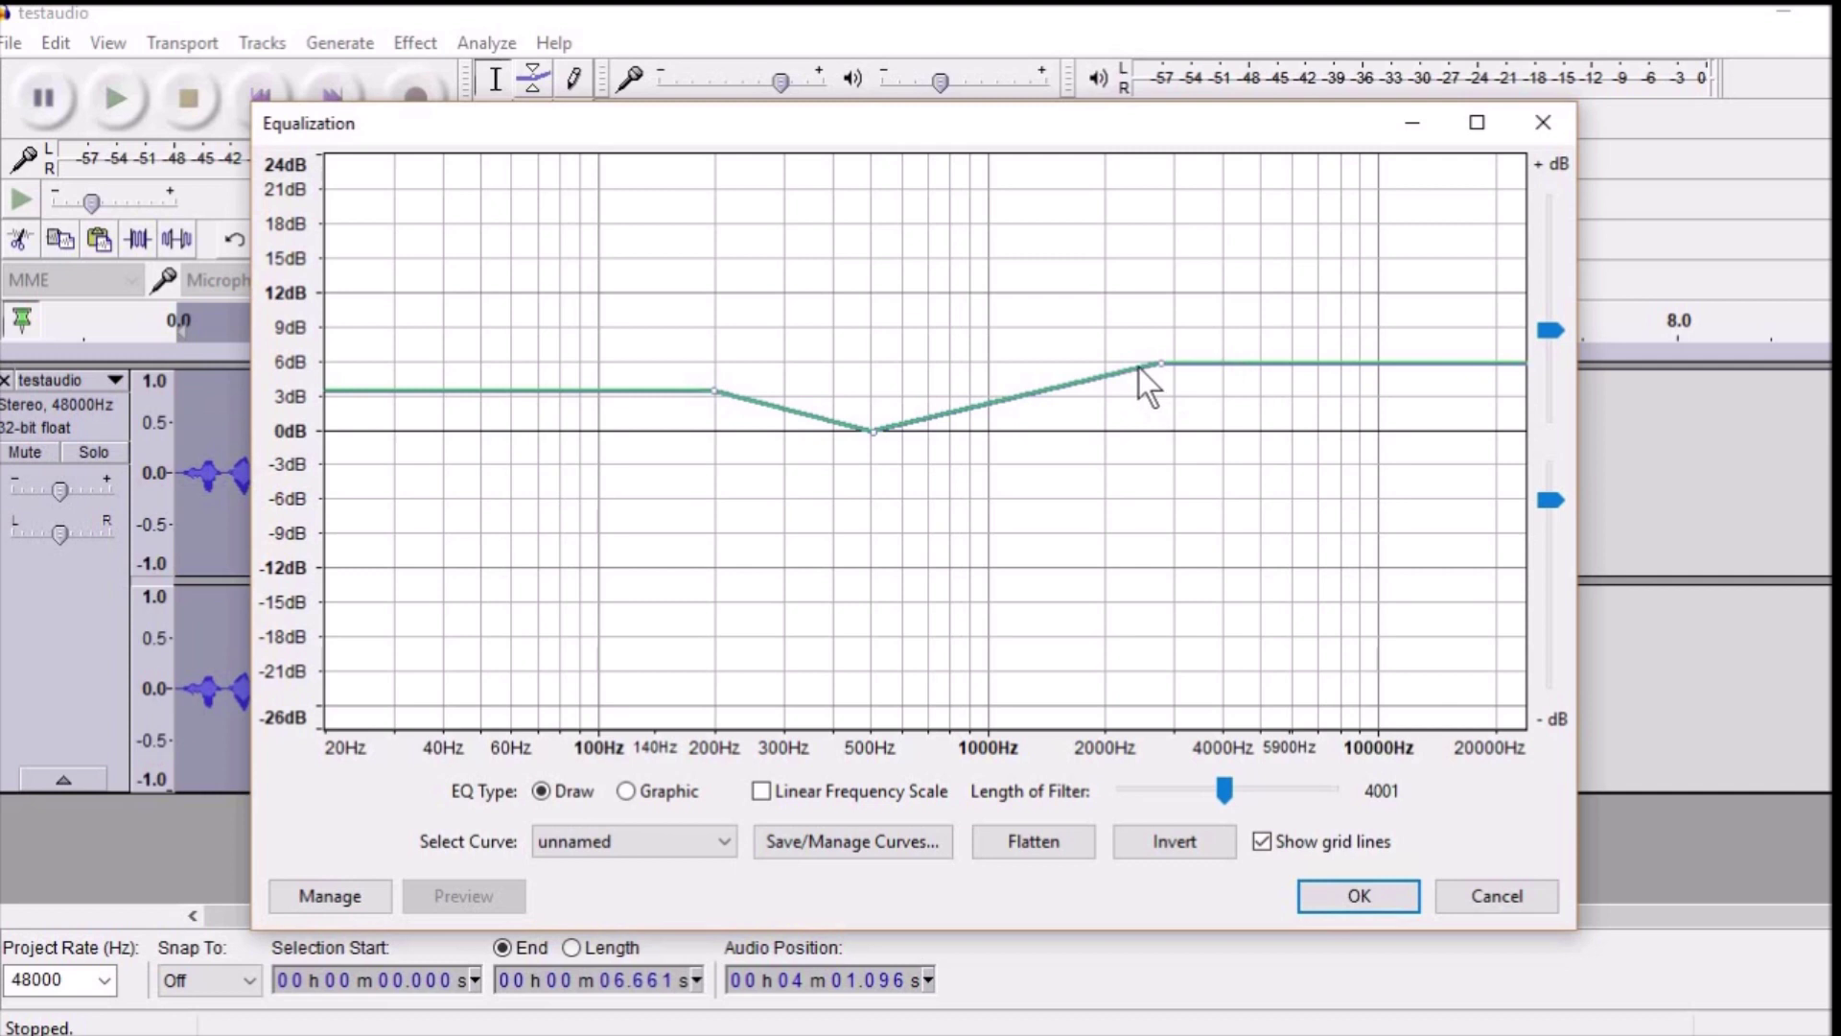
pyautogui.moveTo(1162, 361)
pyautogui.mouseDown()
pyautogui.moveTo(1224, 359)
pyautogui.moveTo(1171, 363)
pyautogui.mouseUp()
pyautogui.click(1366, 902)
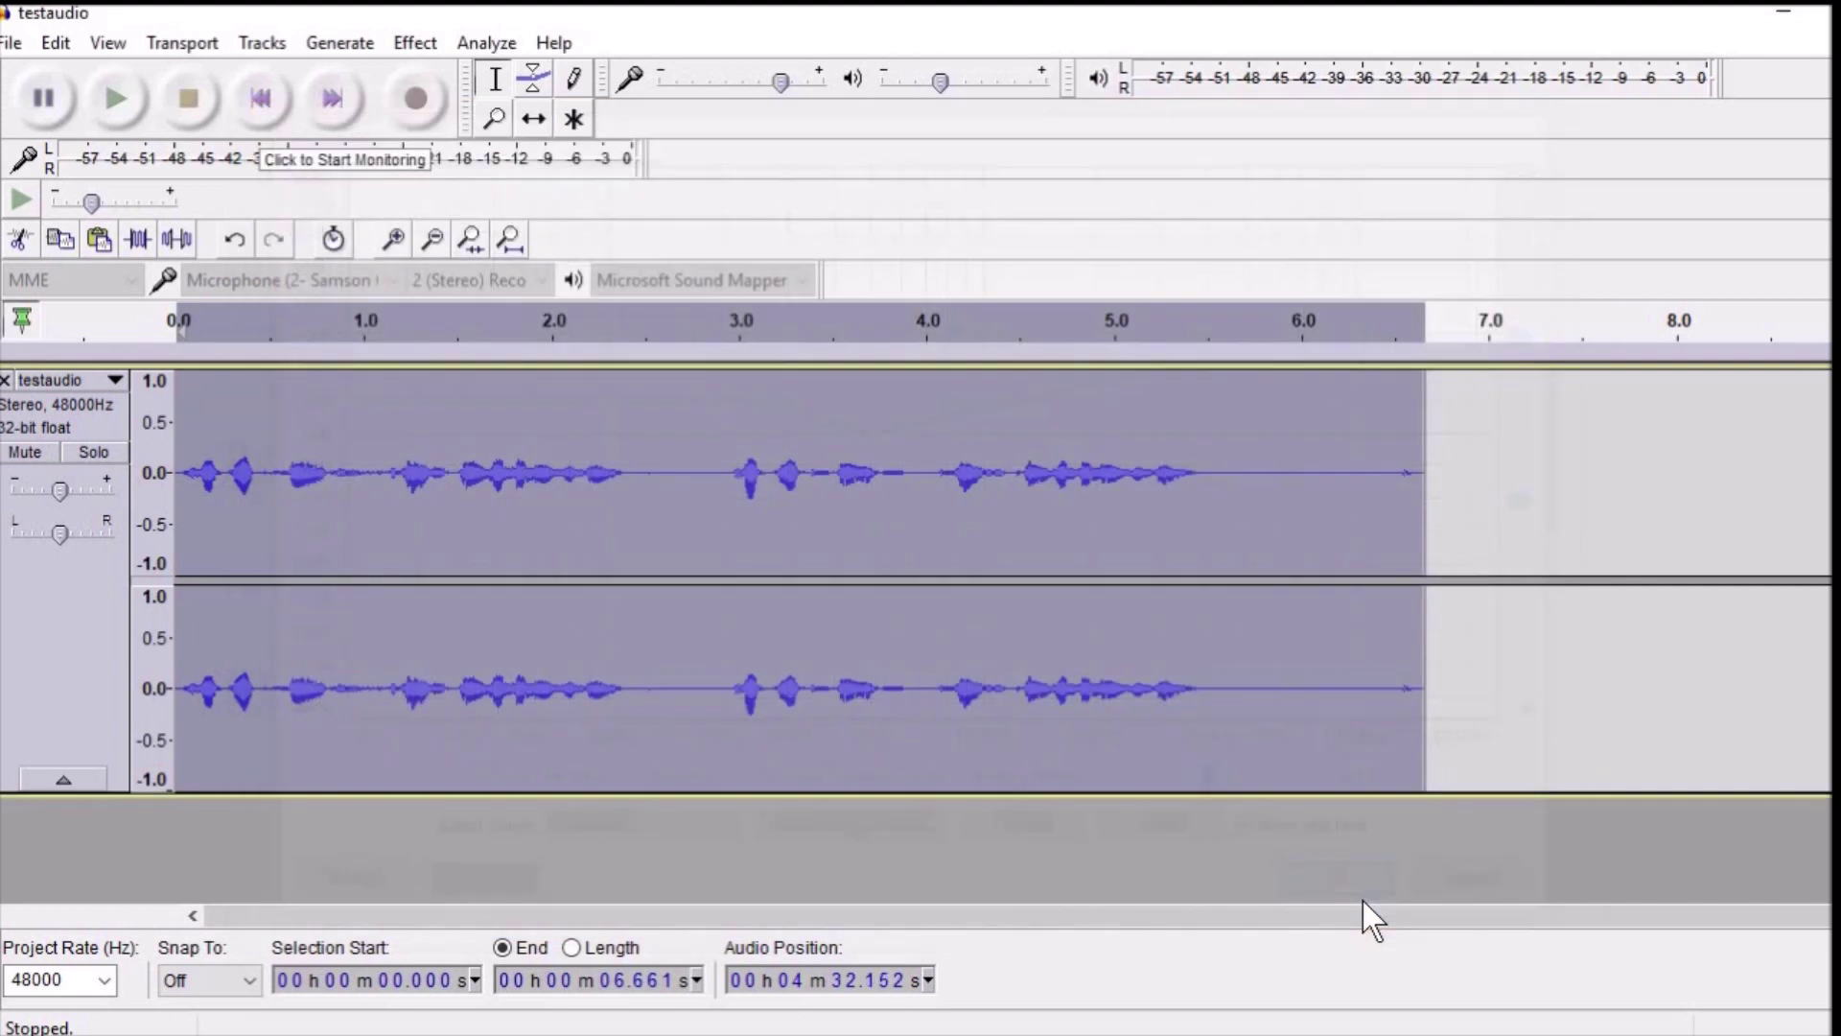
# Step: Apply Compressor: -30 dB threshold, -50 dB noise floor, 3:1 ratio, 0.10 s attack, 1.0 s release
pyautogui.click(432, 44)
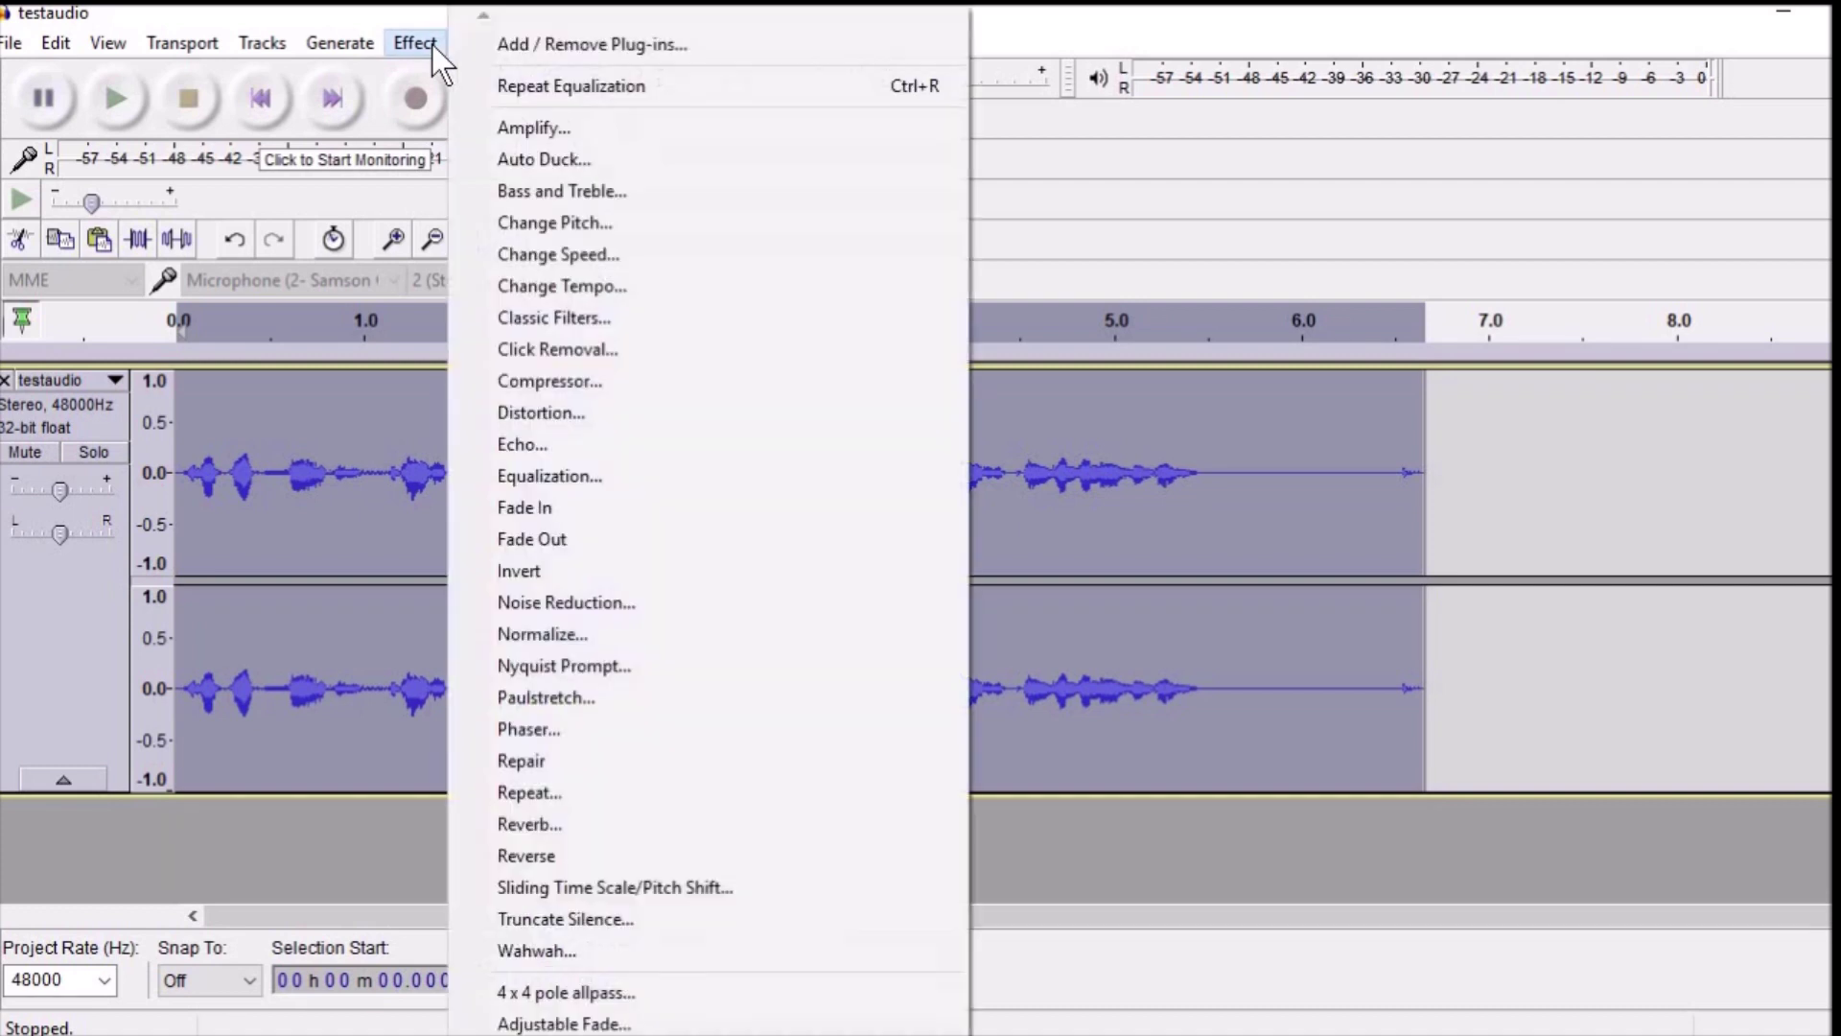
pyautogui.click(718, 384)
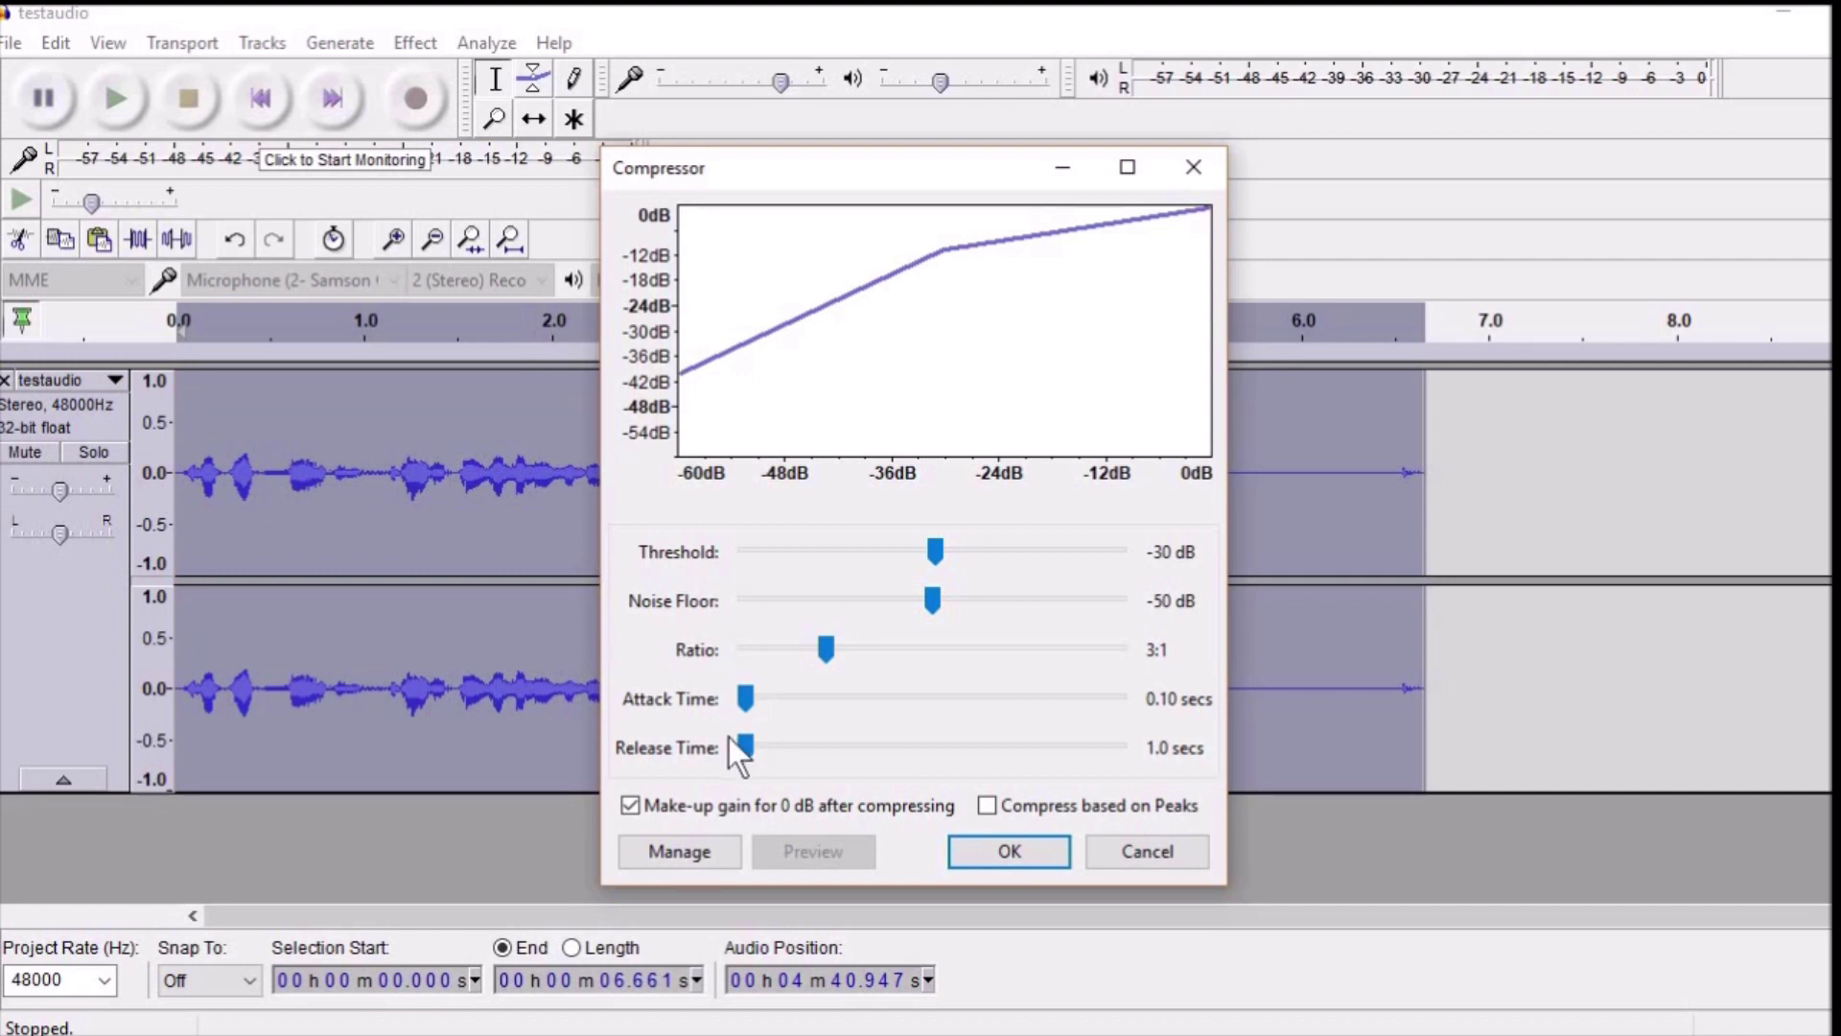
pyautogui.click(1044, 854)
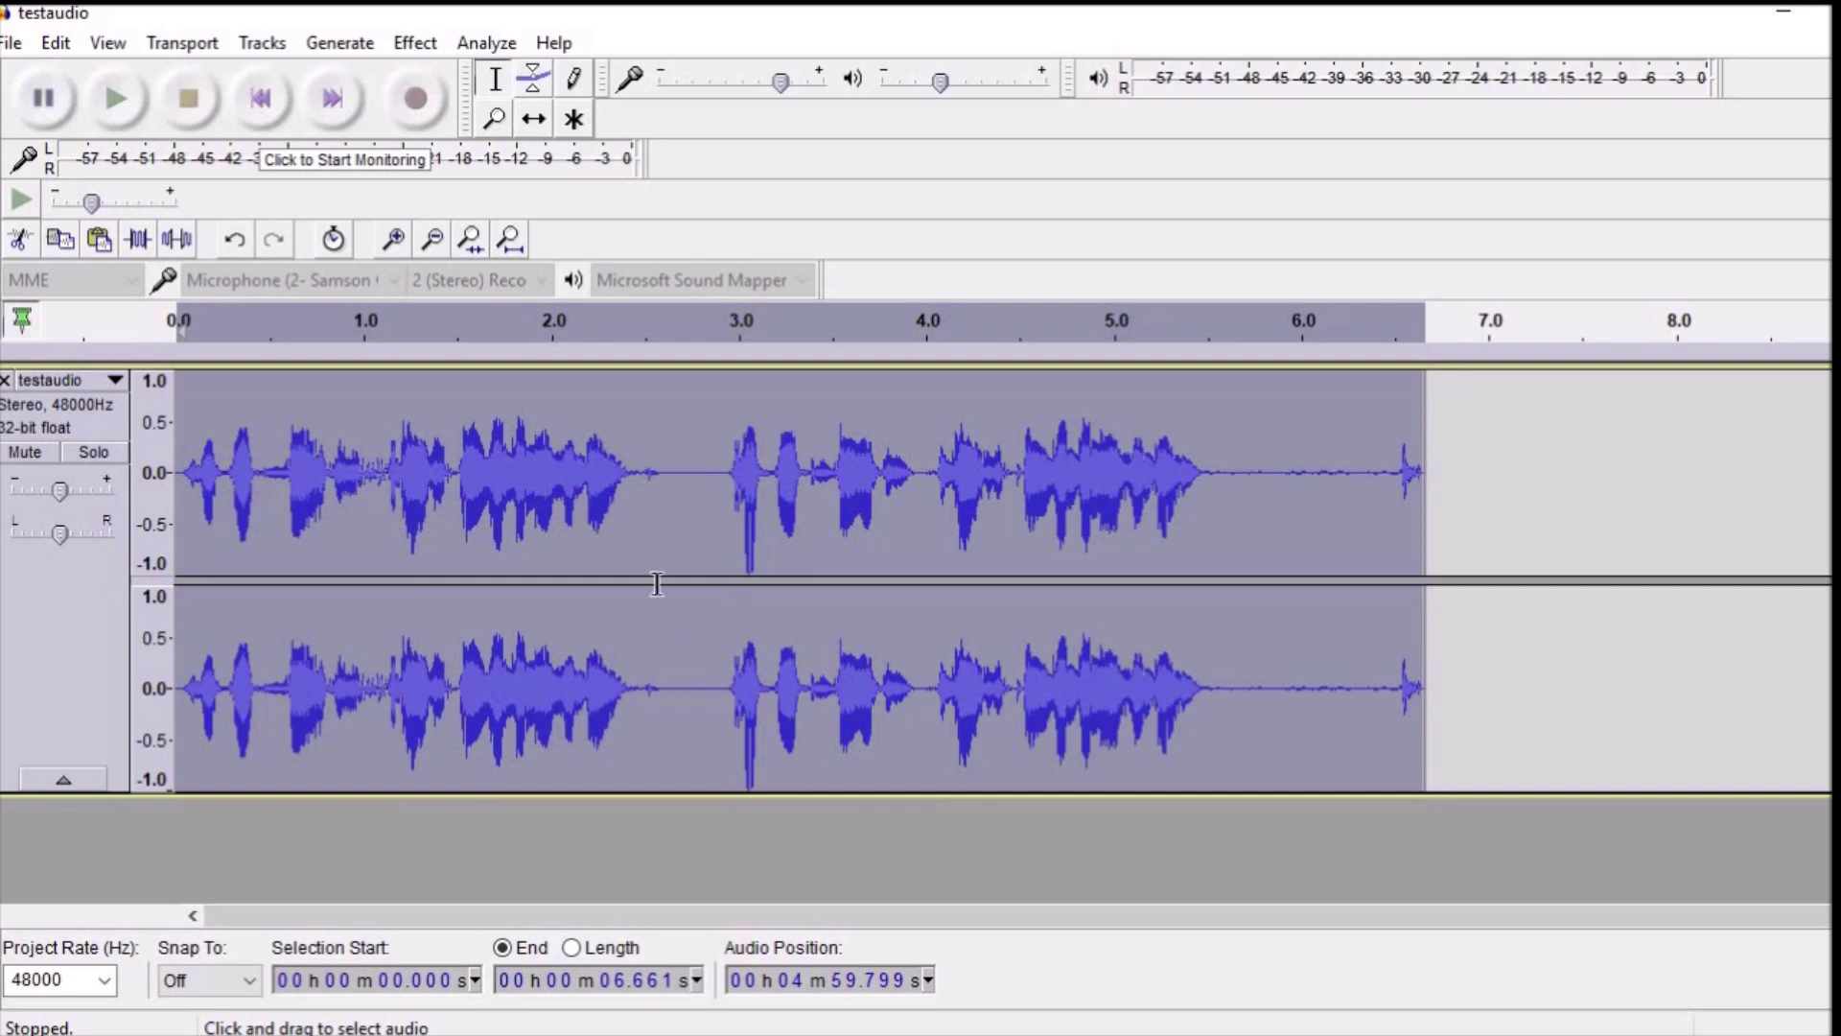
# Step: Apply Amplify to the whole testaudio track at the default 0.0 dB
pyautogui.click(417, 42)
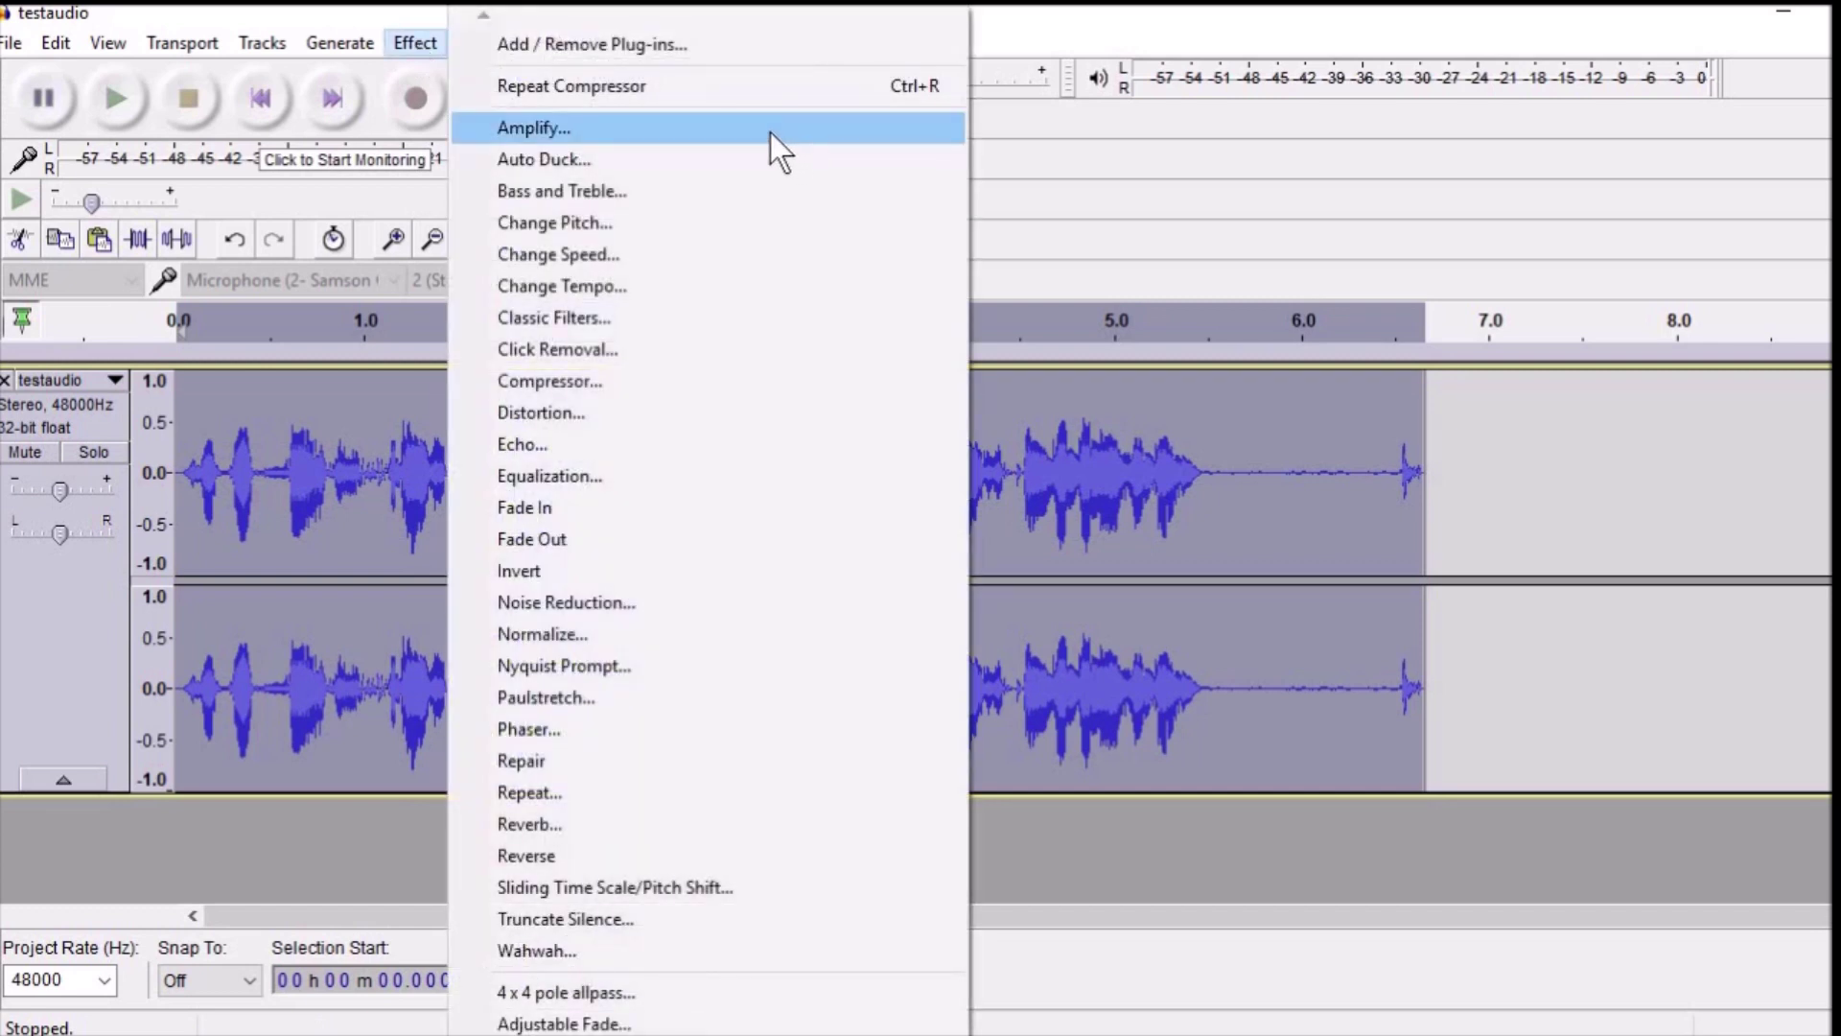
pyautogui.click(773, 133)
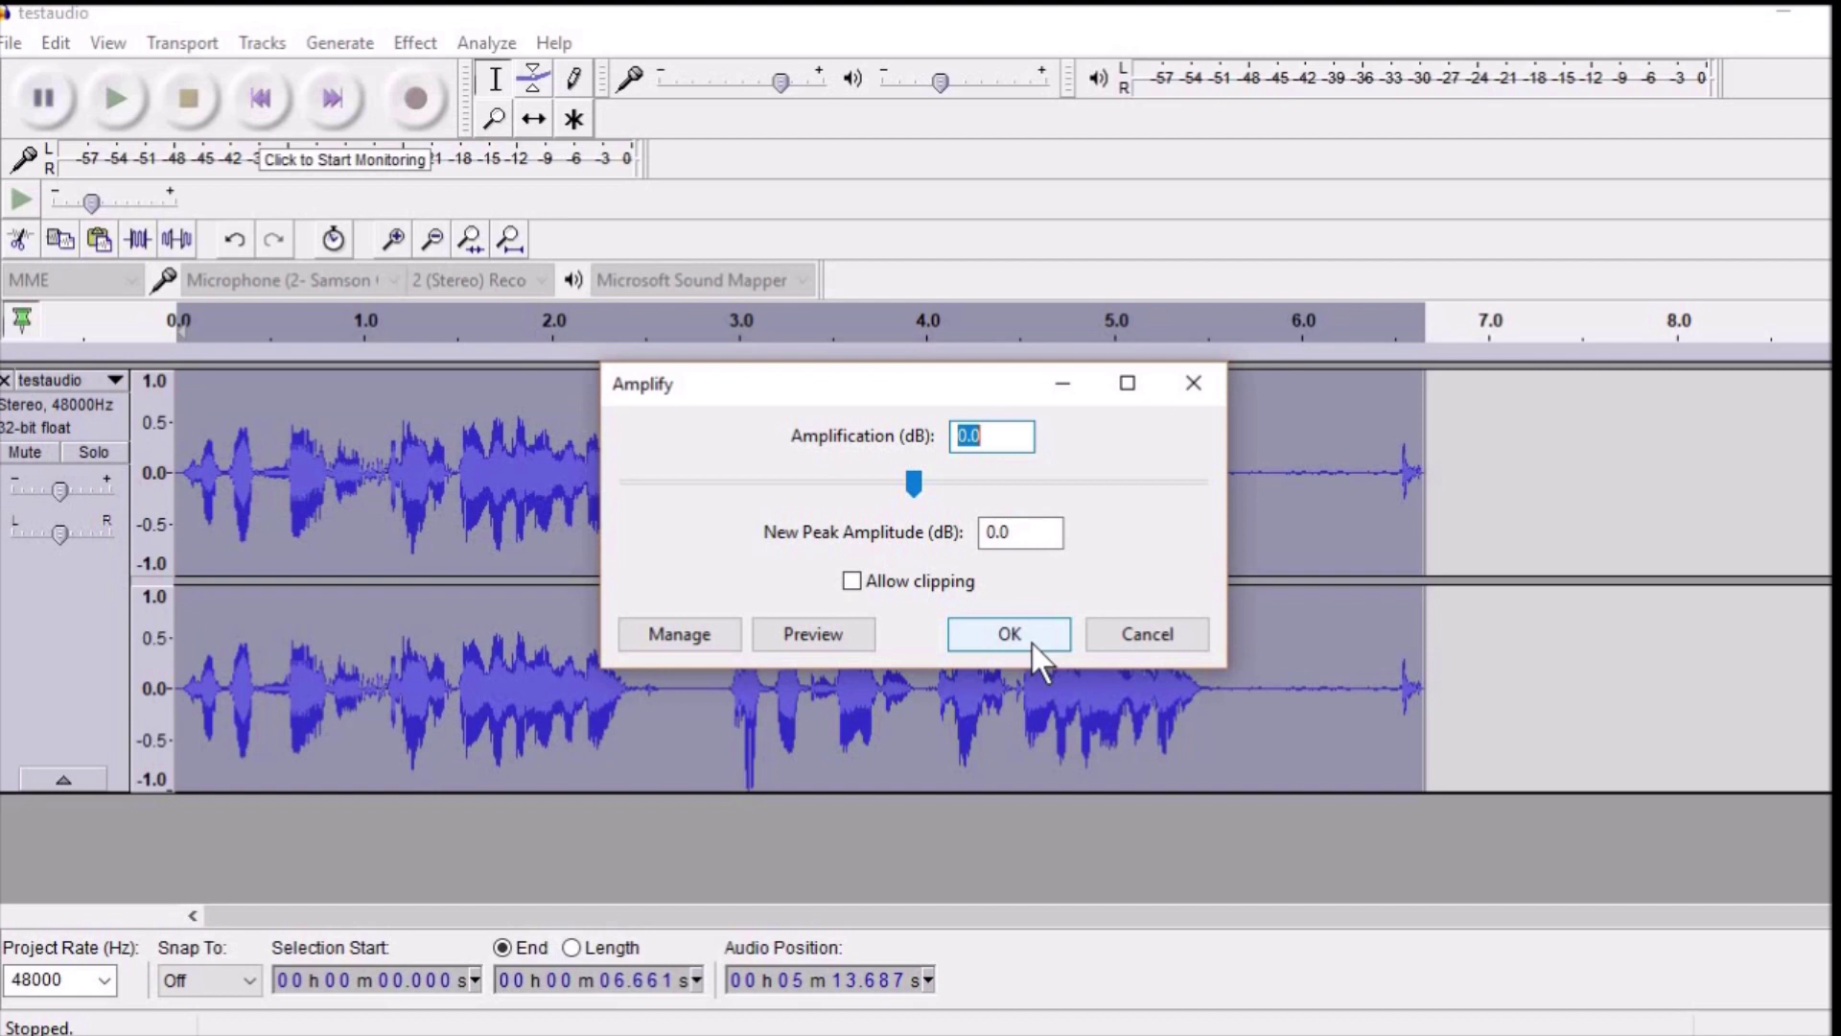
pyautogui.click(1032, 642)
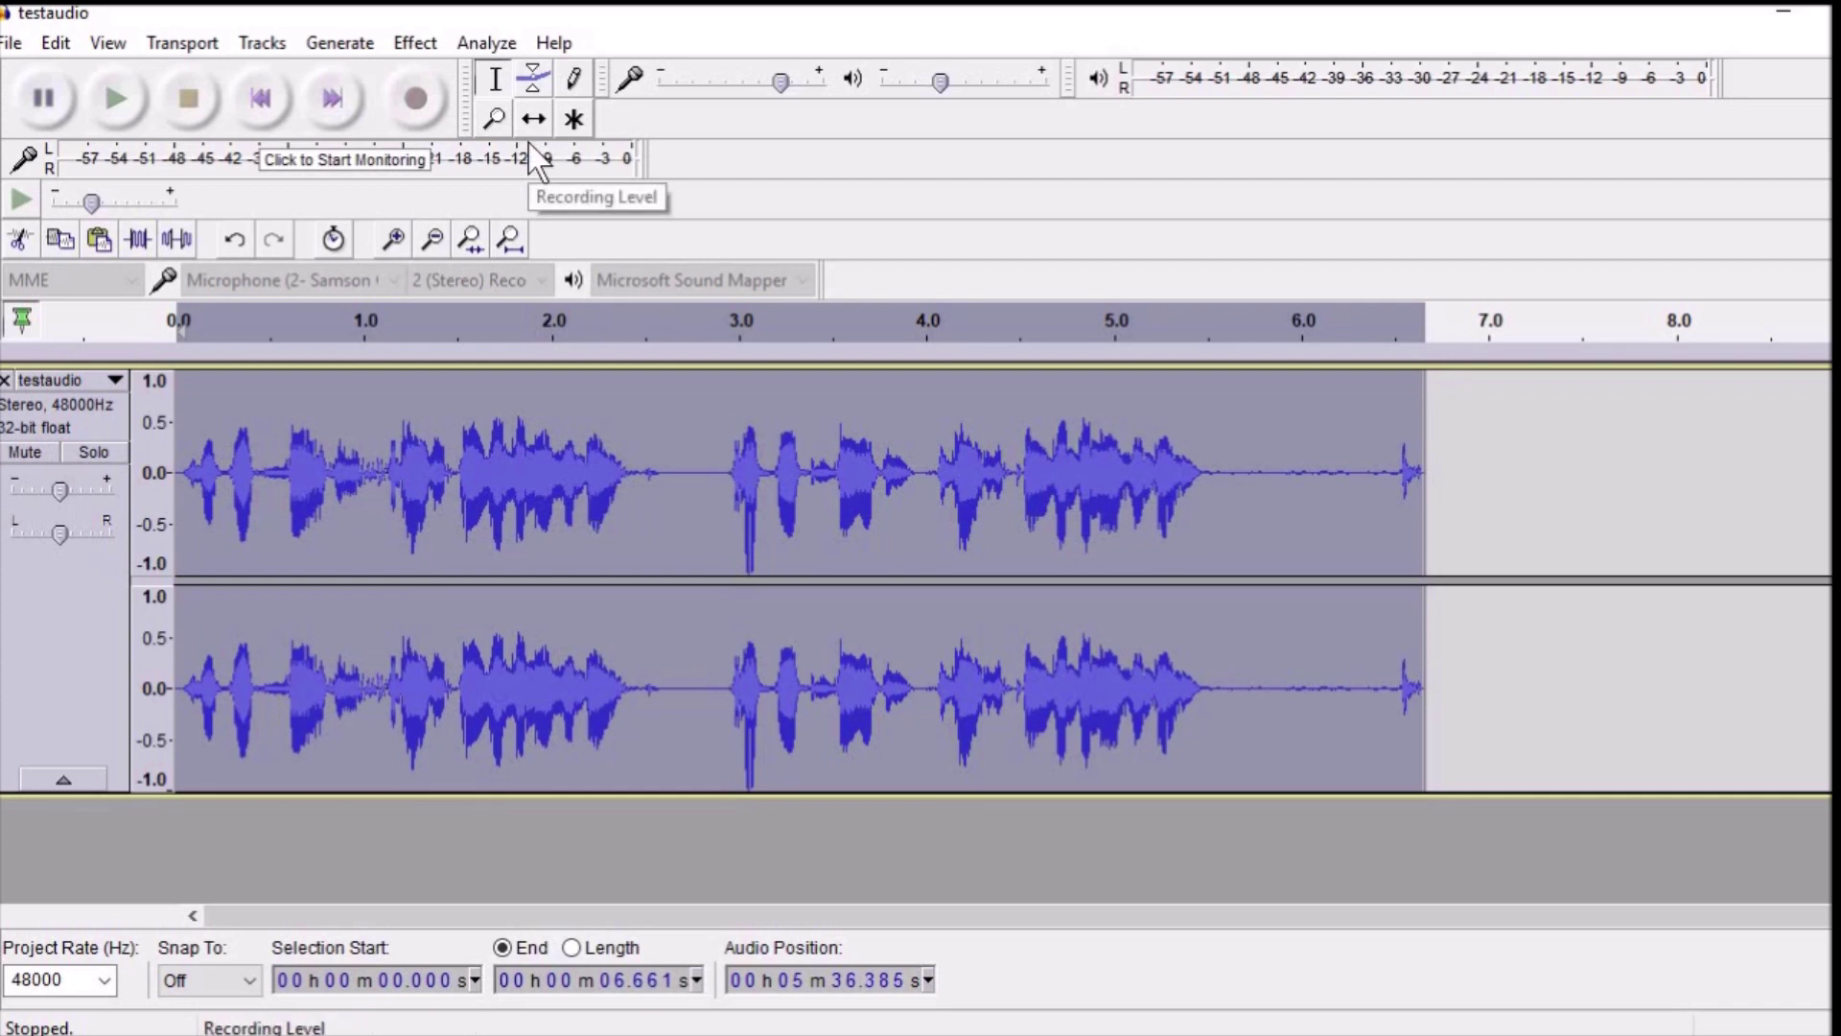
pyautogui.click(417, 44)
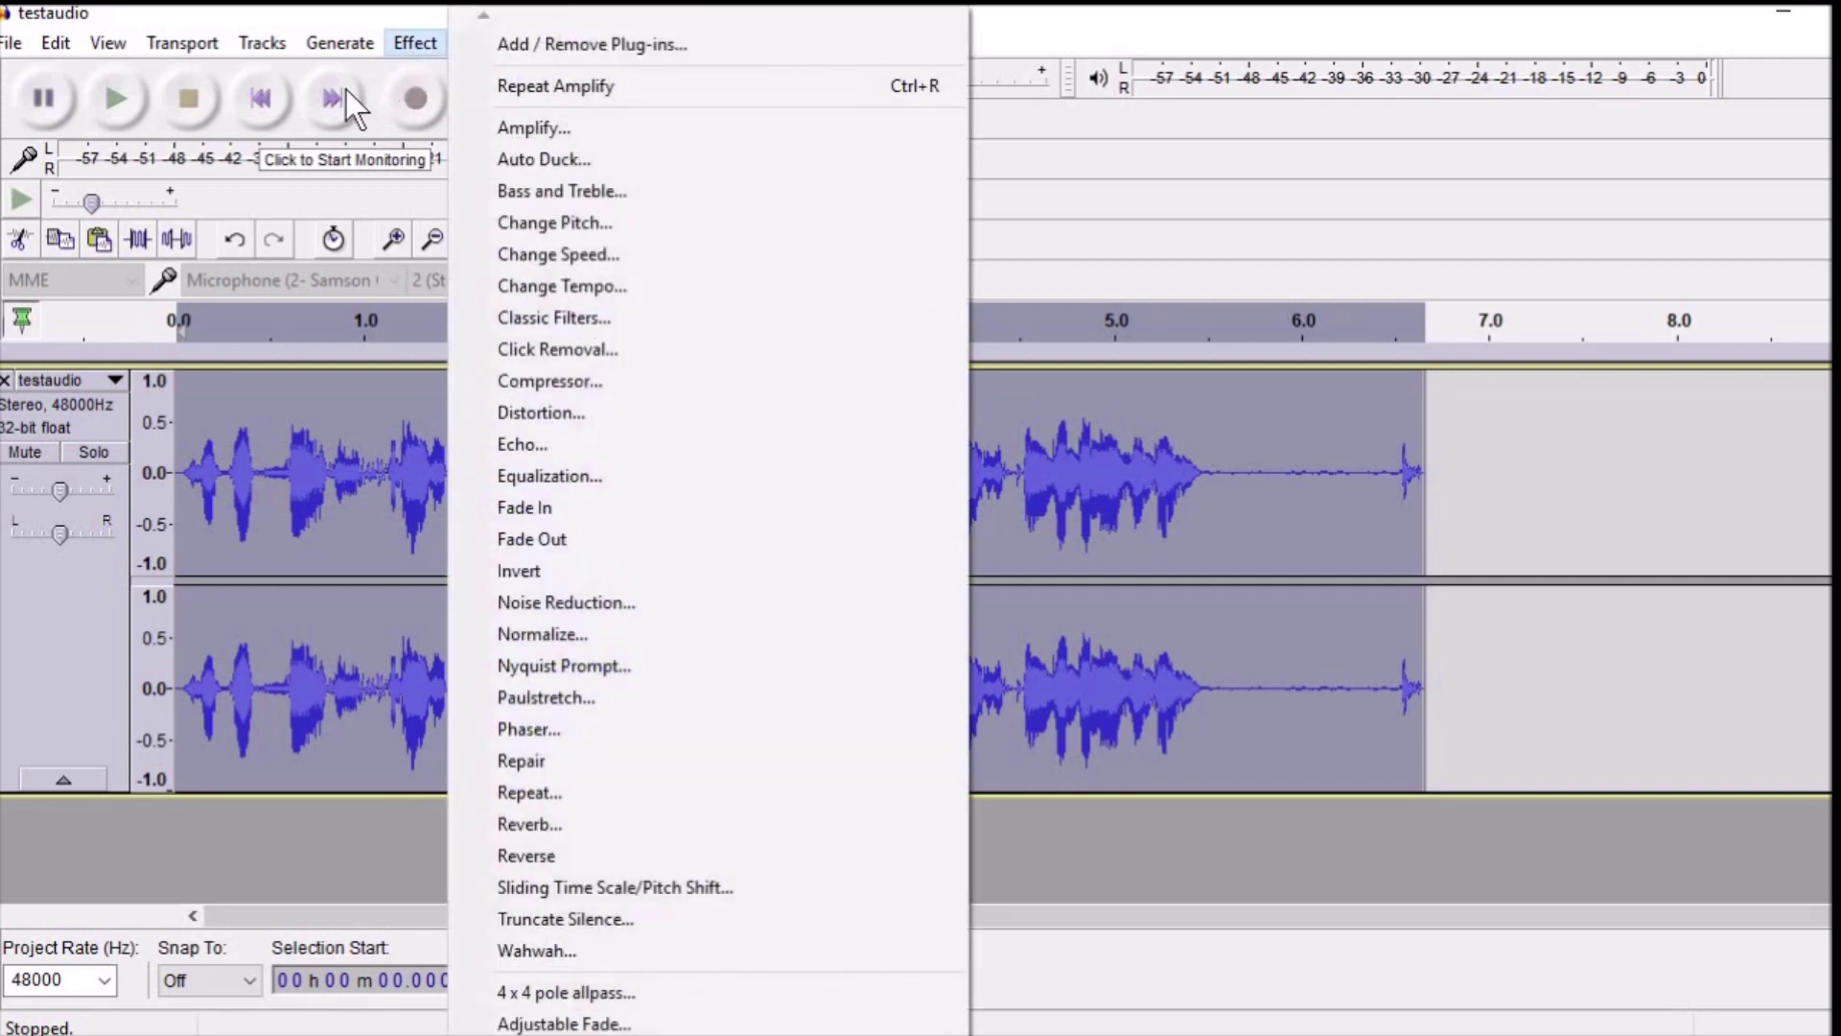
# Step: In Change Pitch, set the pitch from F to E with starting octave 9
pyautogui.click(716, 223)
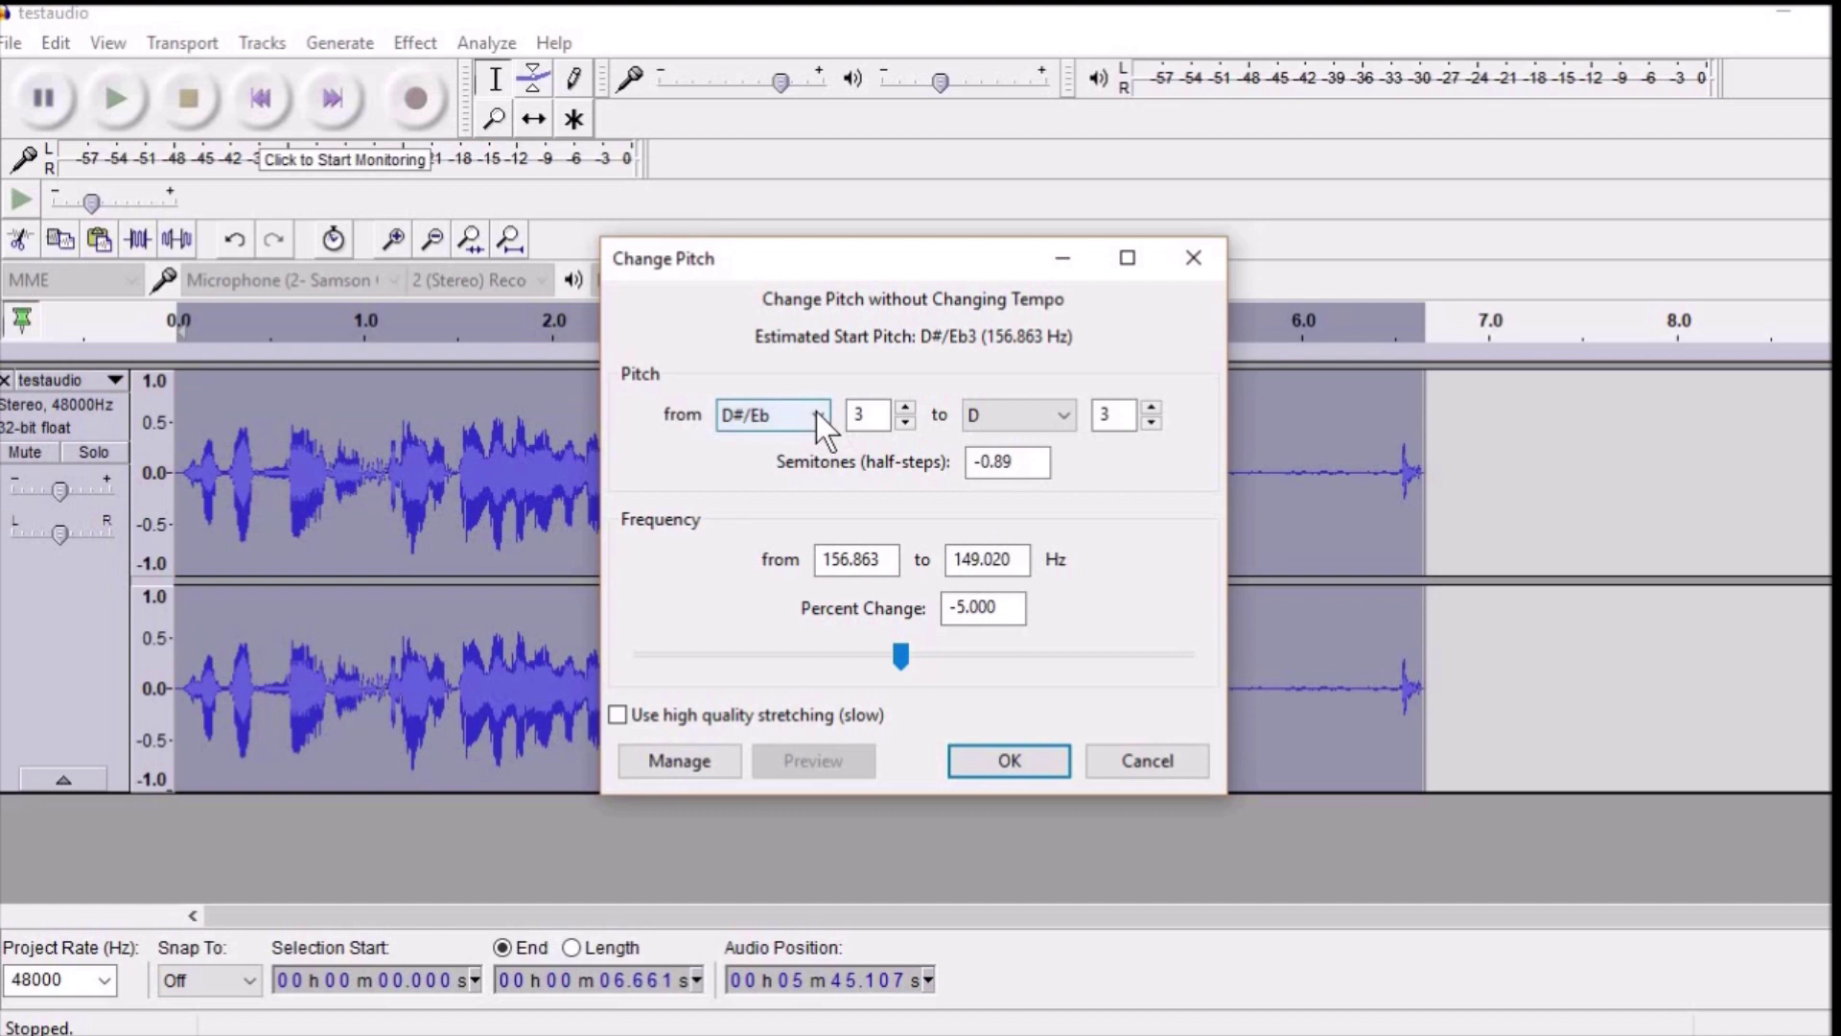
pyautogui.click(815, 413)
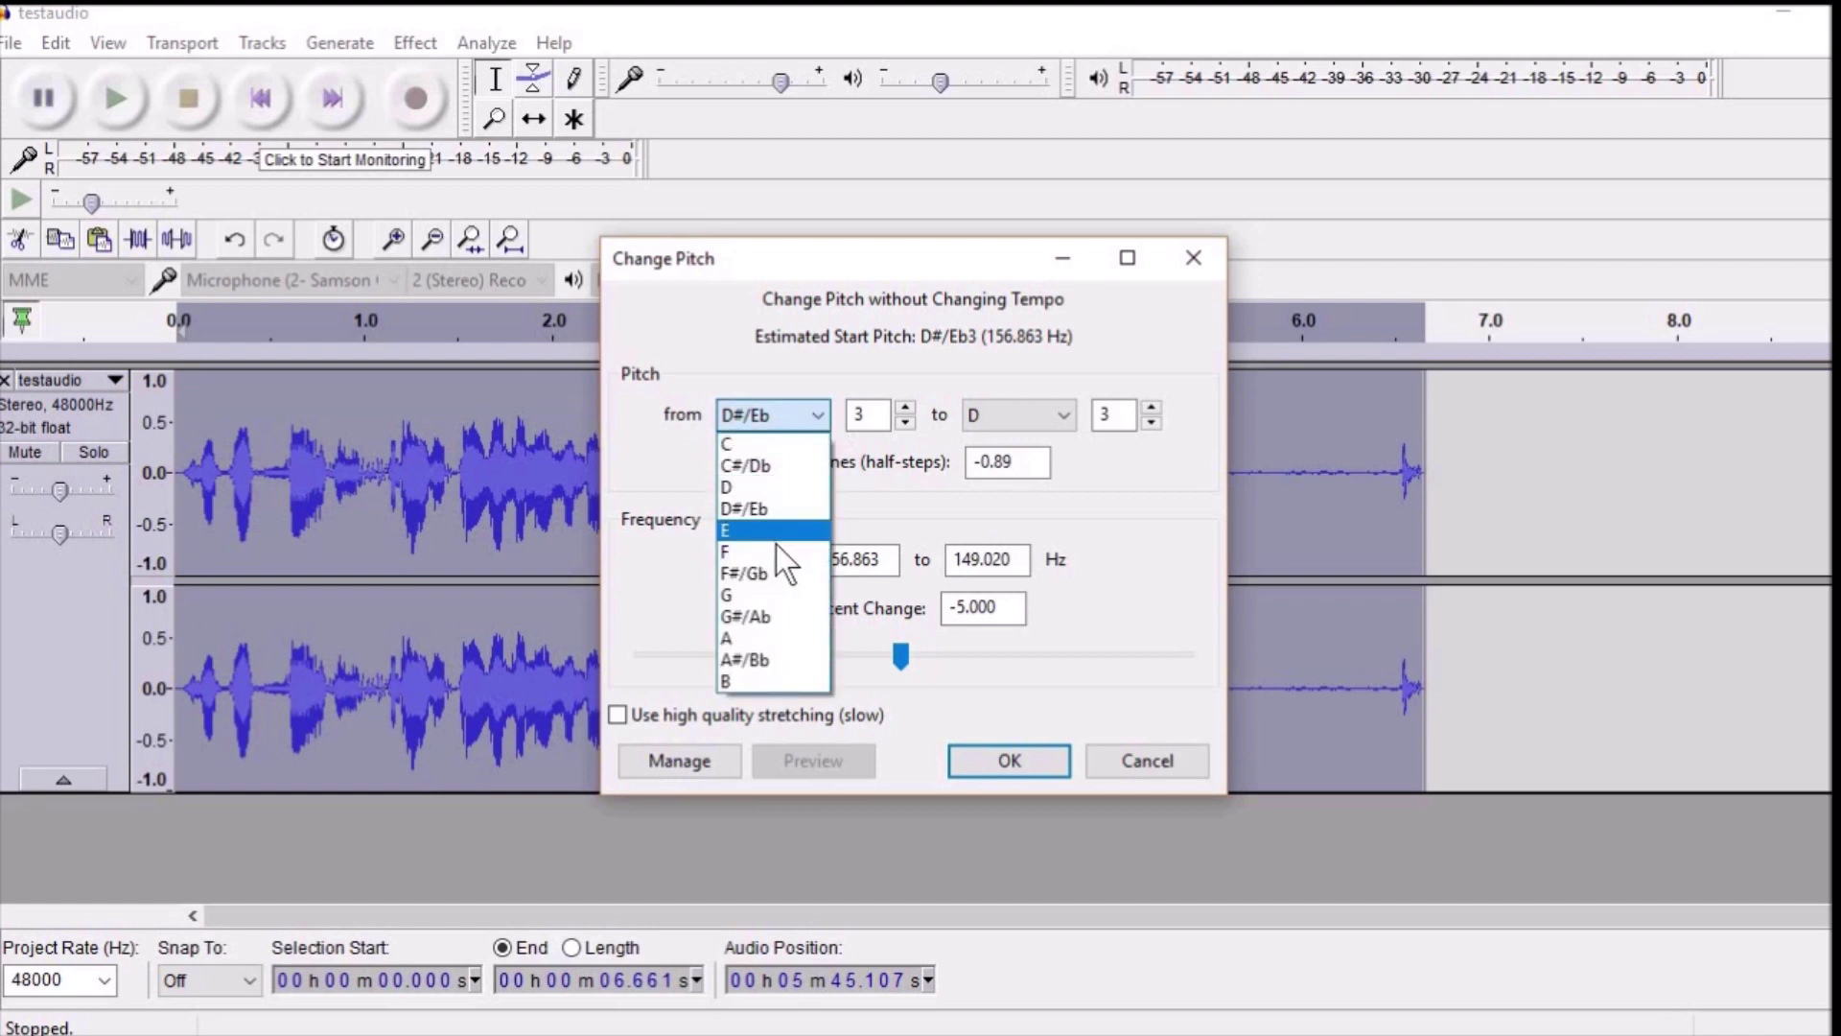
pyautogui.click(779, 555)
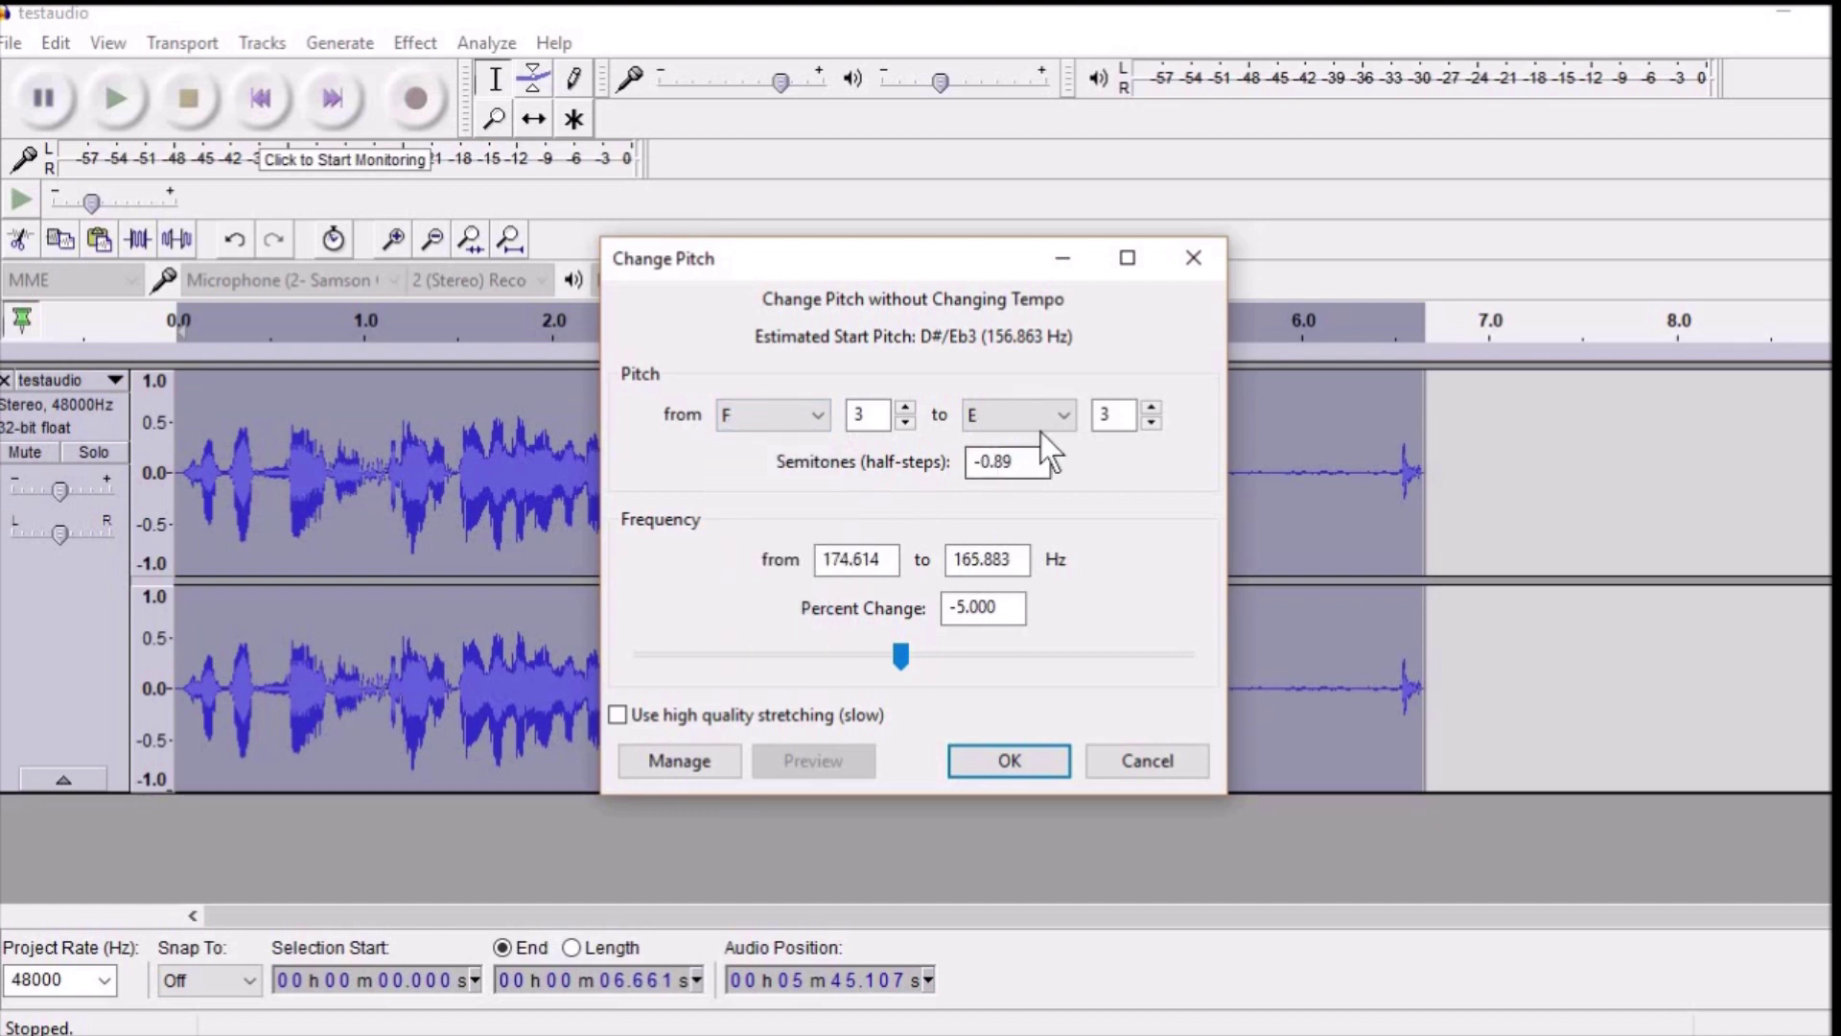
pyautogui.click(1055, 413)
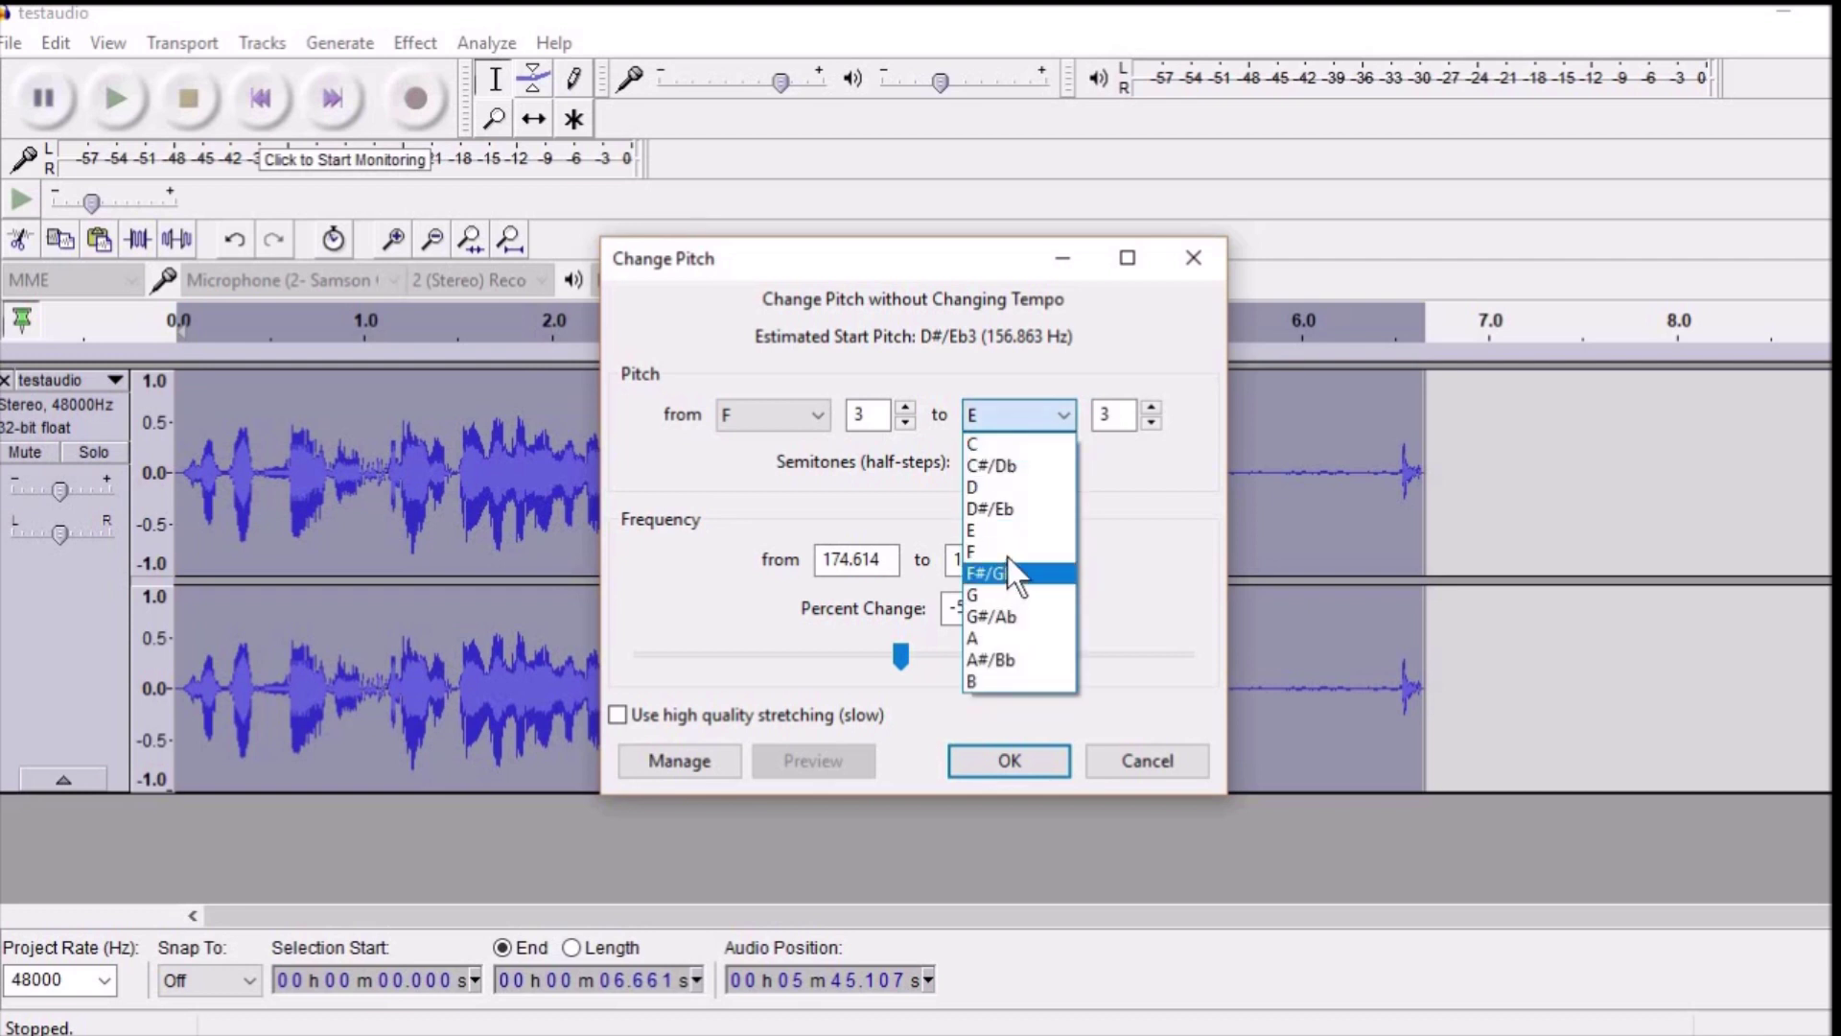
pyautogui.click(1008, 552)
pyautogui.doubleClick(863, 414)
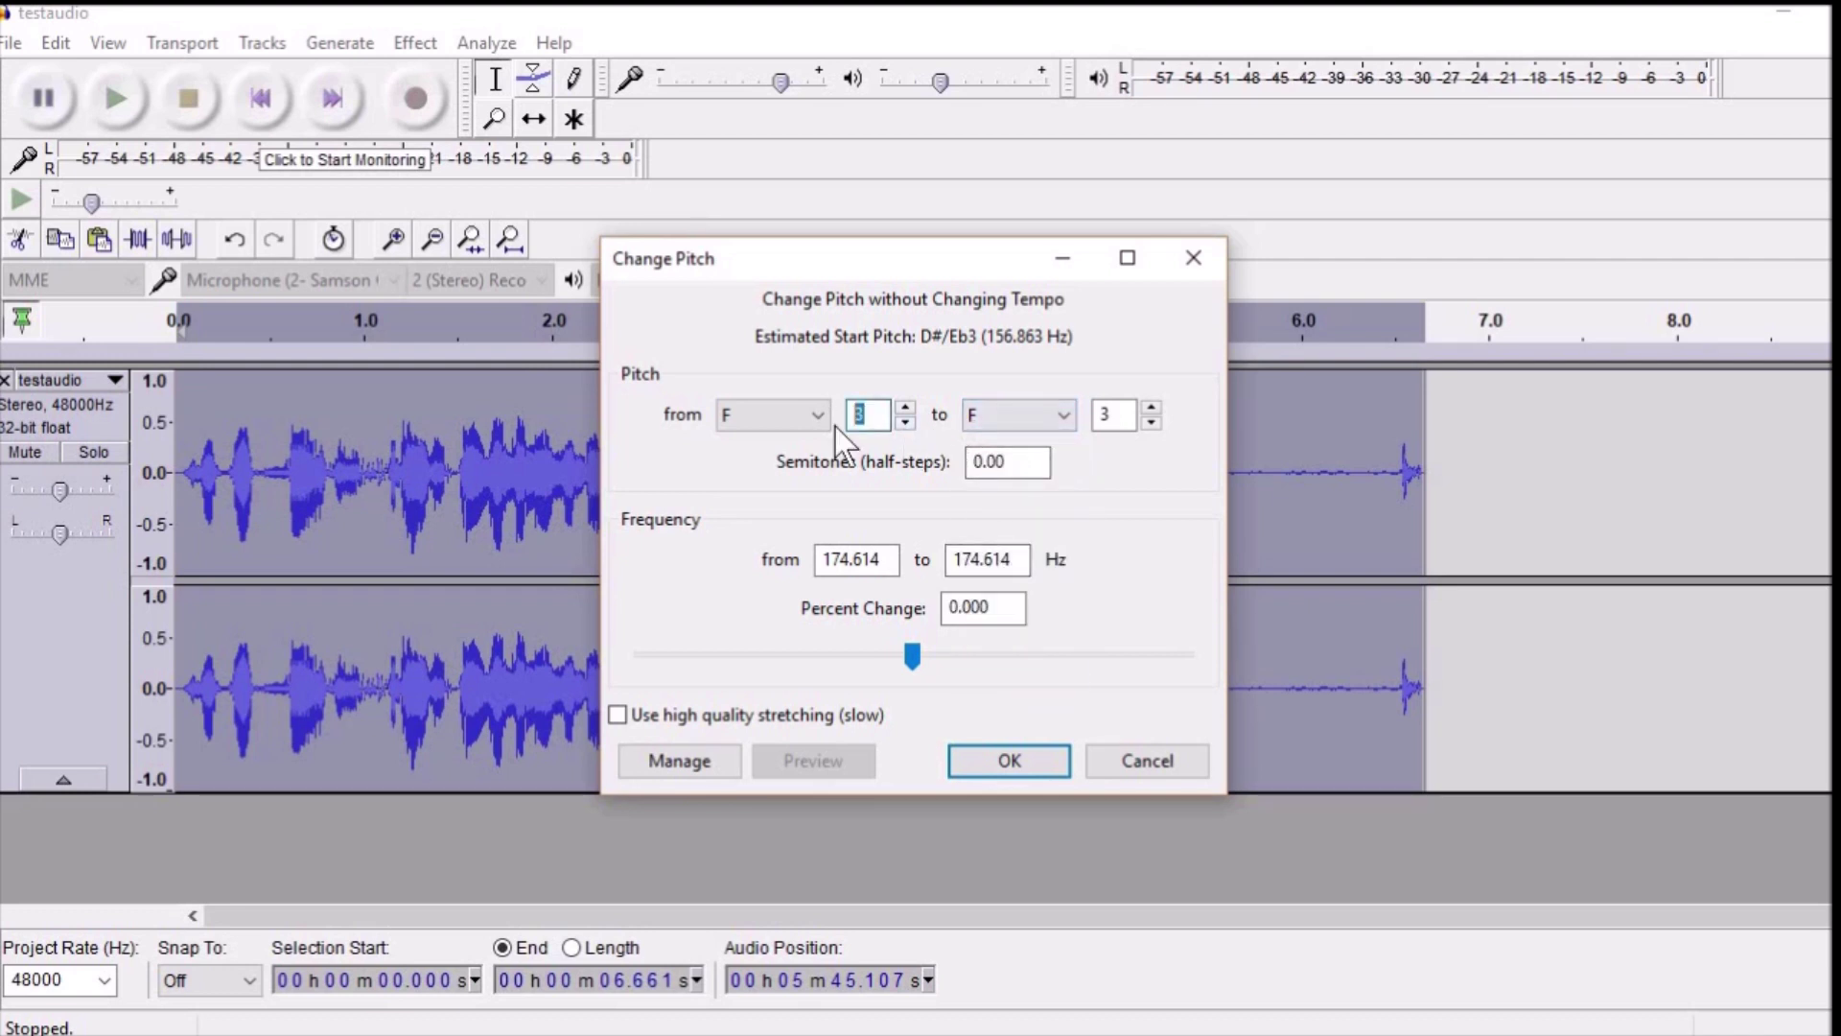
pyautogui.write('9')
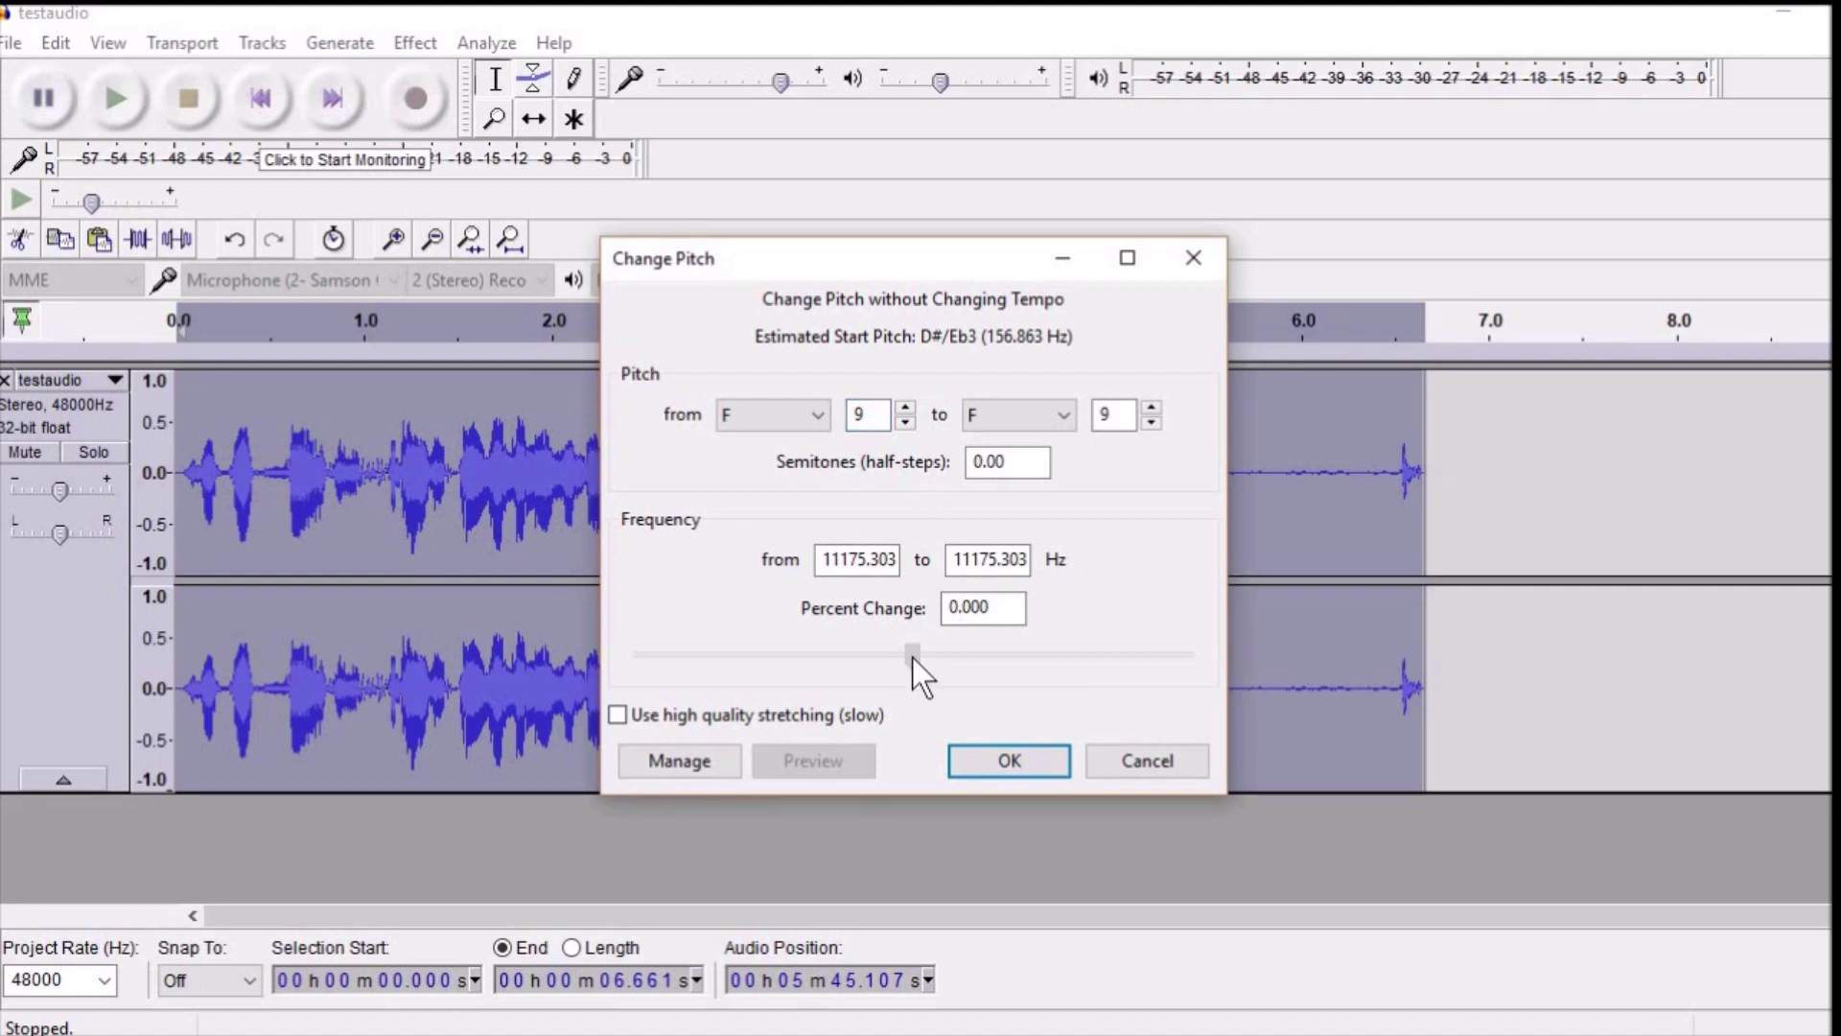
# Step: Set Percent Change to -6 and apply, lowering the voice about 1.07 semitones
pyautogui.moveTo(912, 658)
pyautogui.mouseDown()
pyautogui.moveTo(894, 660)
pyautogui.moveTo(932, 653)
pyautogui.mouseUp()
pyautogui.press('Left')
pyautogui.moveTo(930, 653); pyautogui.dragTo(894, 650)
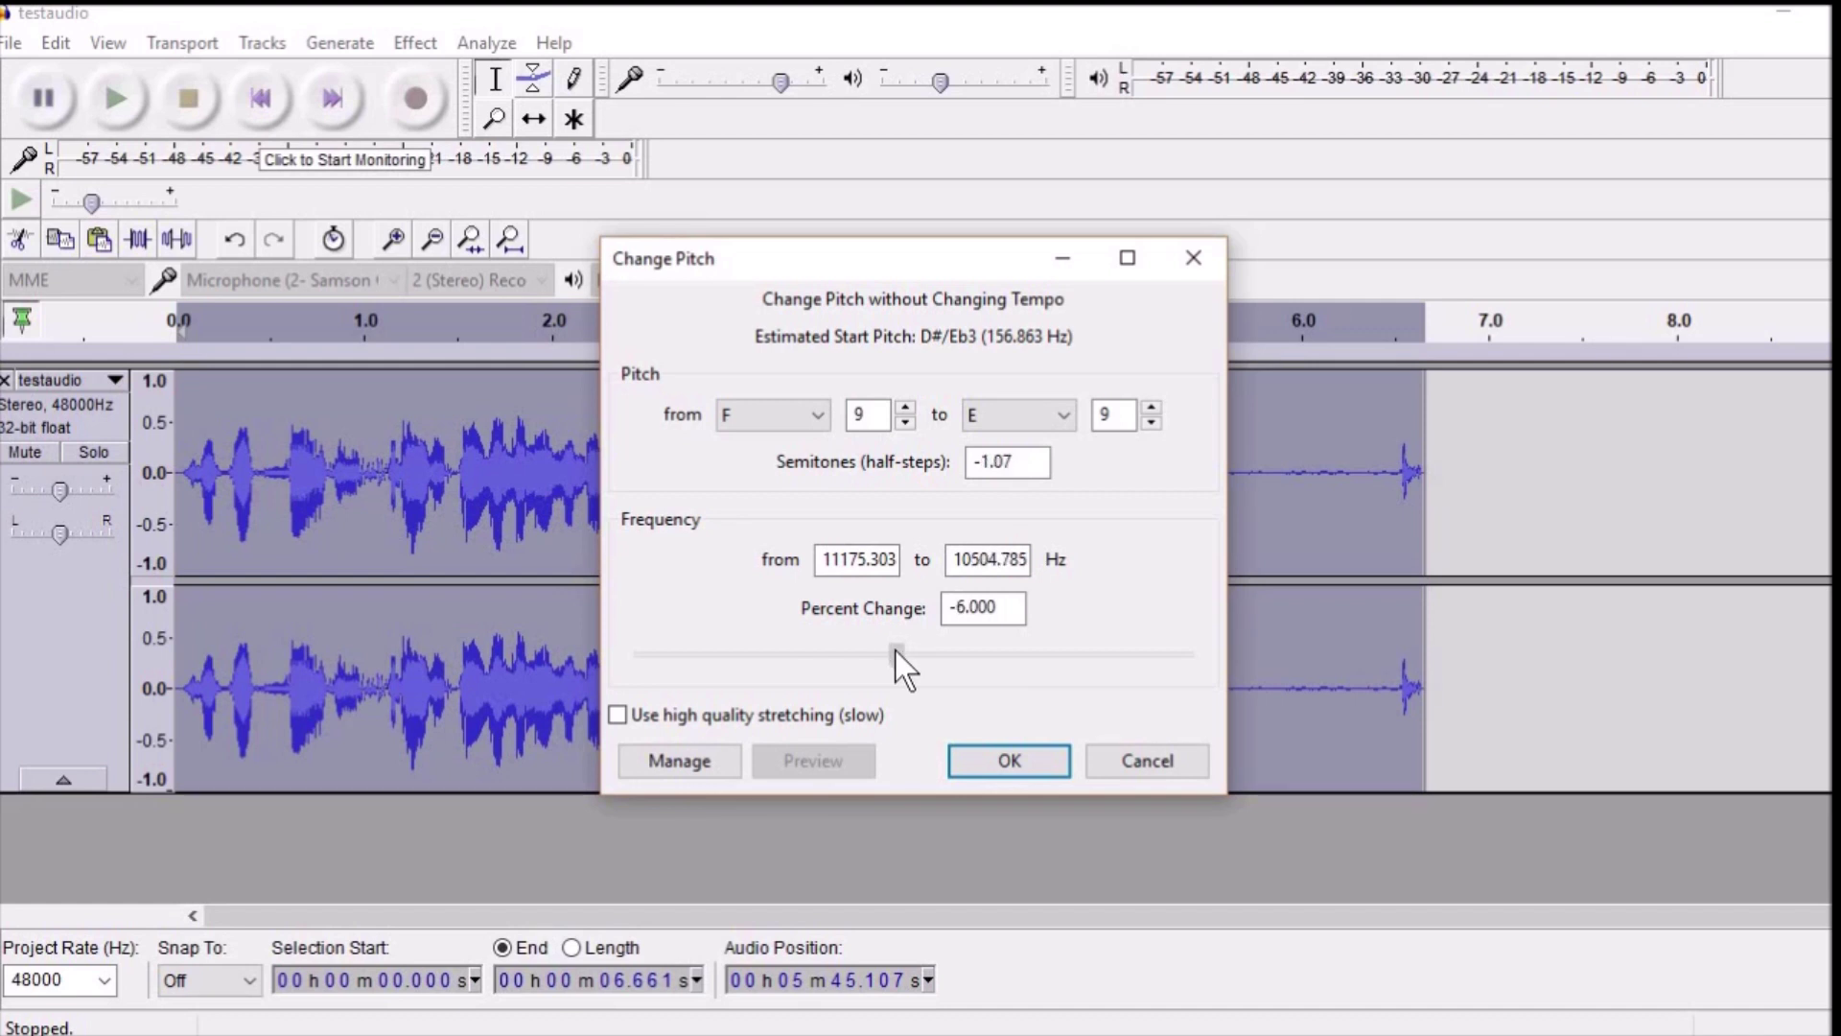
pyautogui.click(1009, 759)
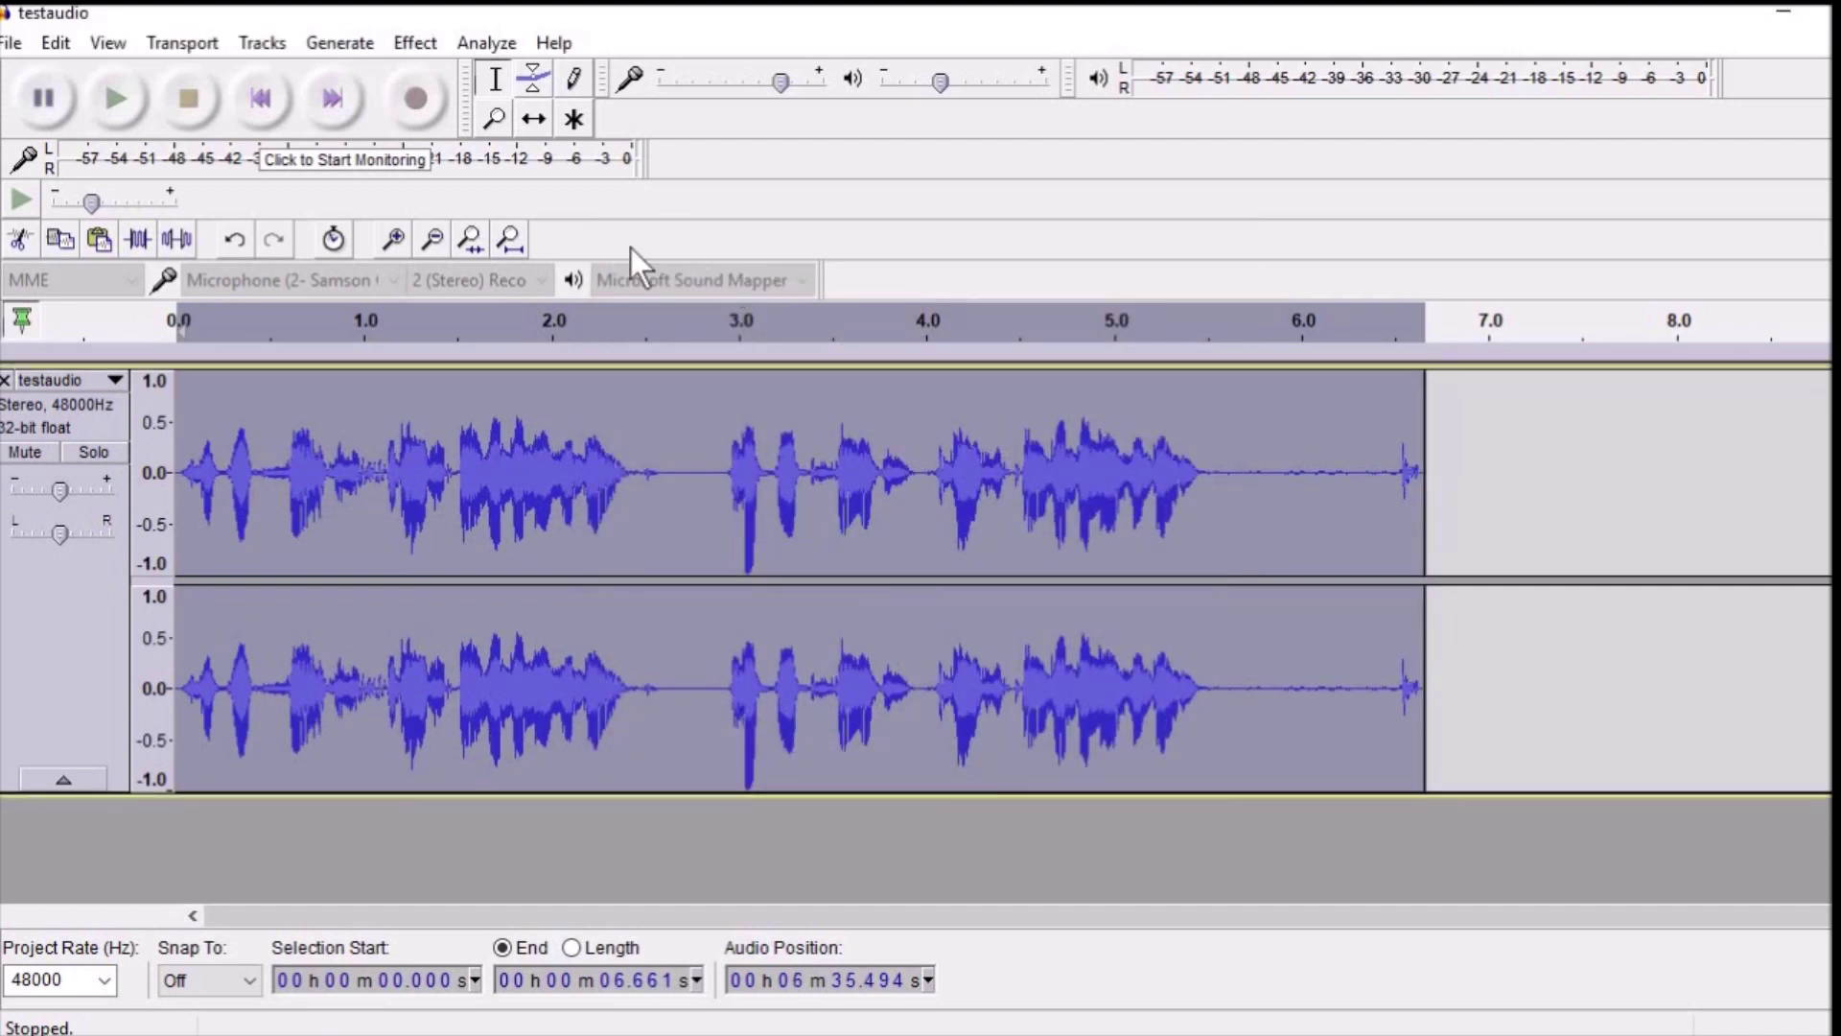
pyautogui.click(20, 44)
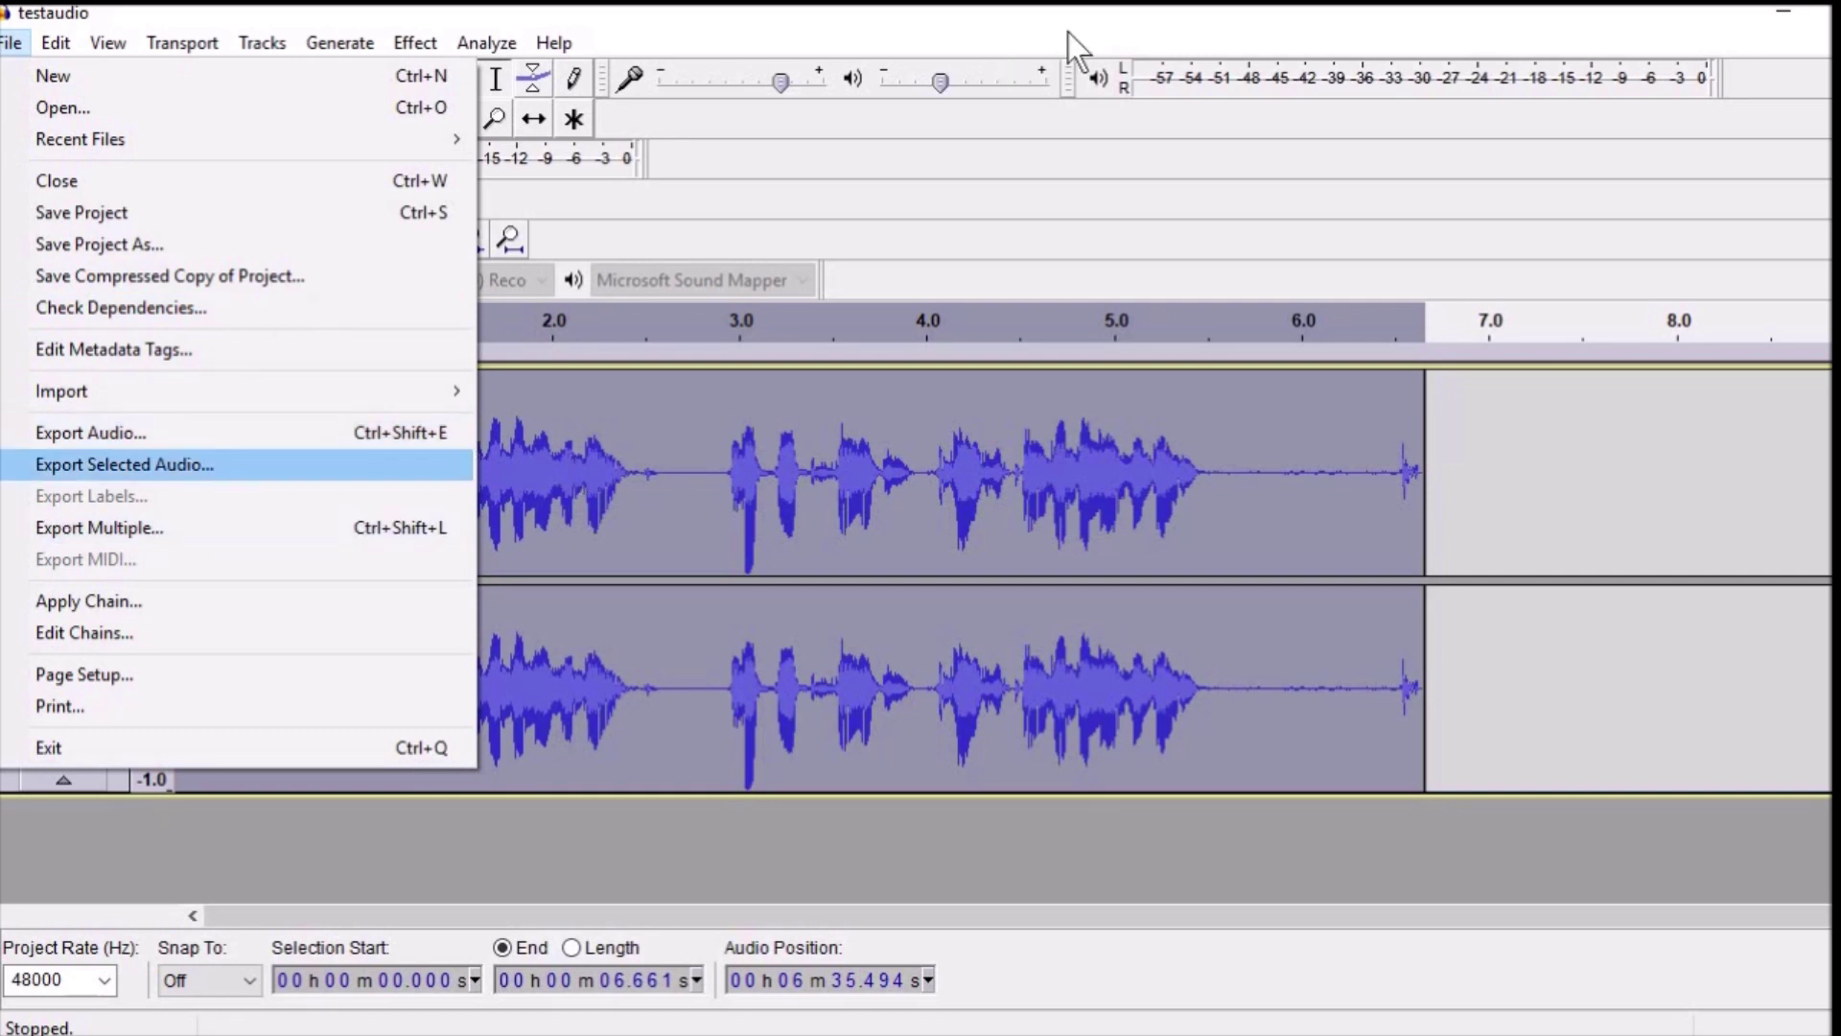
# Step: Bring File Explorer's Text Docs folder to the front over Audacity
pyautogui.click(990, 25)
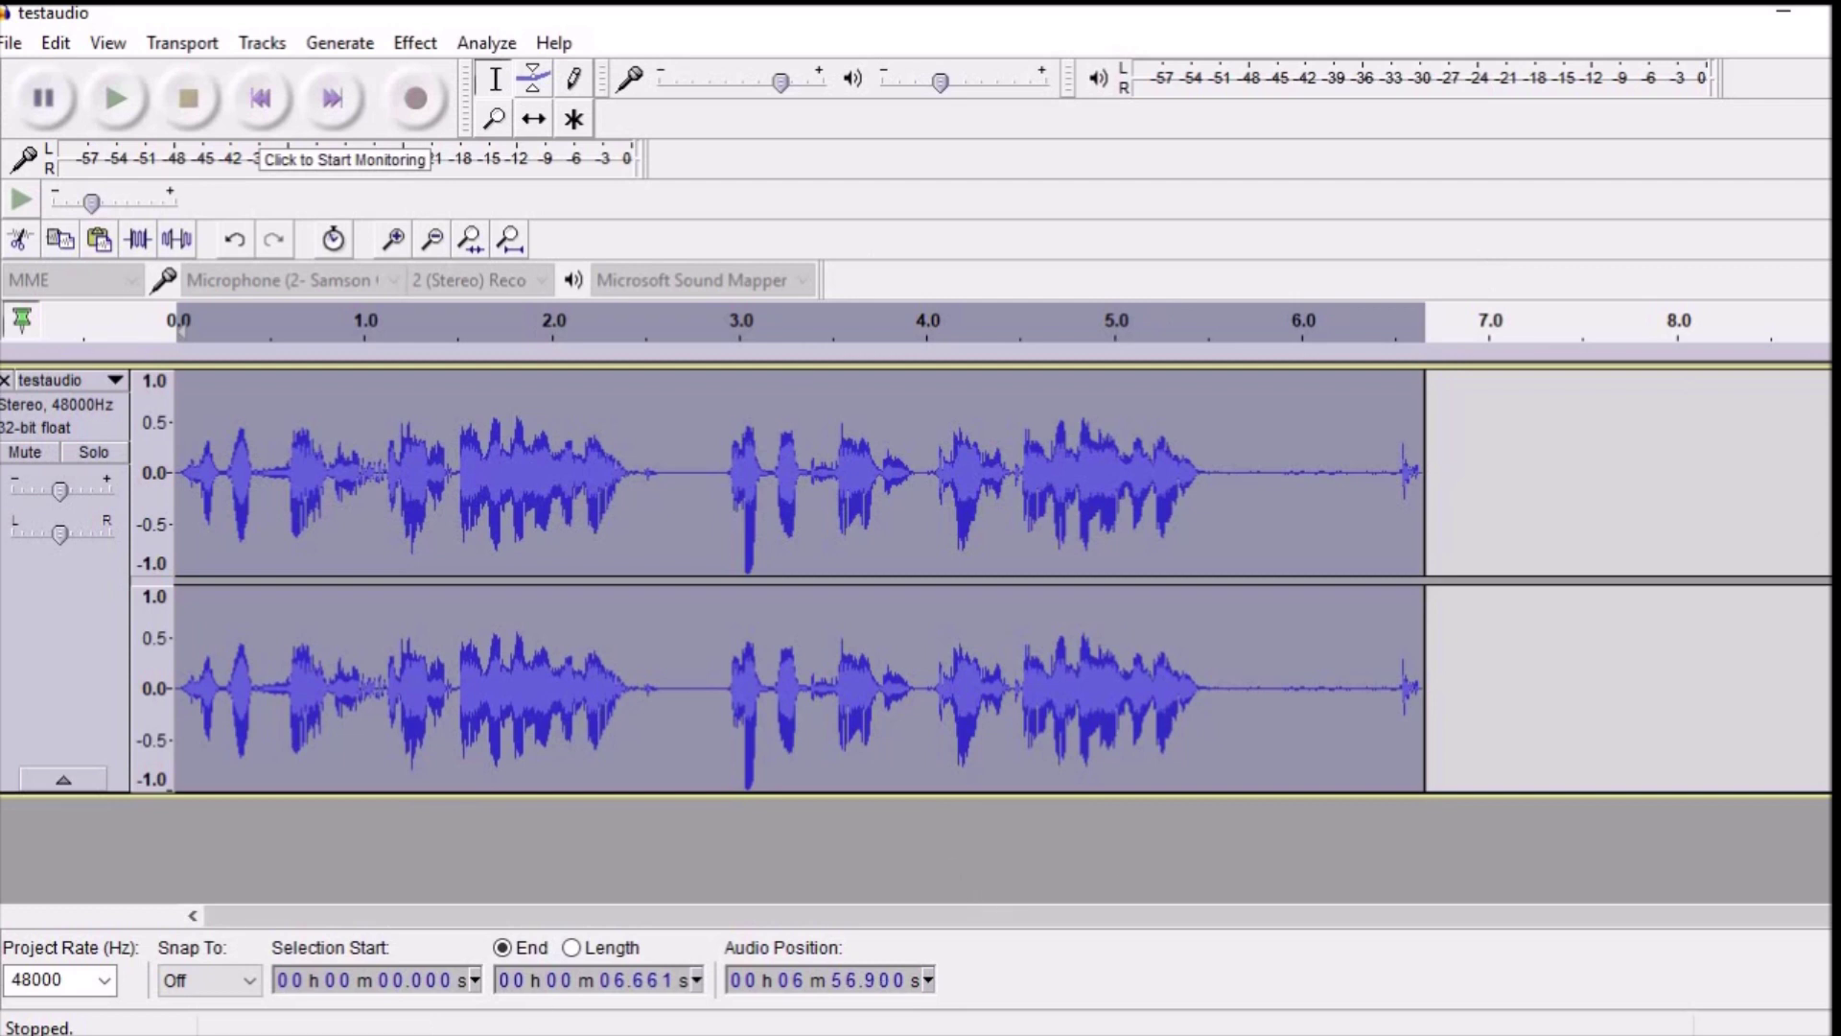
pyautogui.hotkey('alt', 'Tab')
pyautogui.scroll(-3, 538, 561)
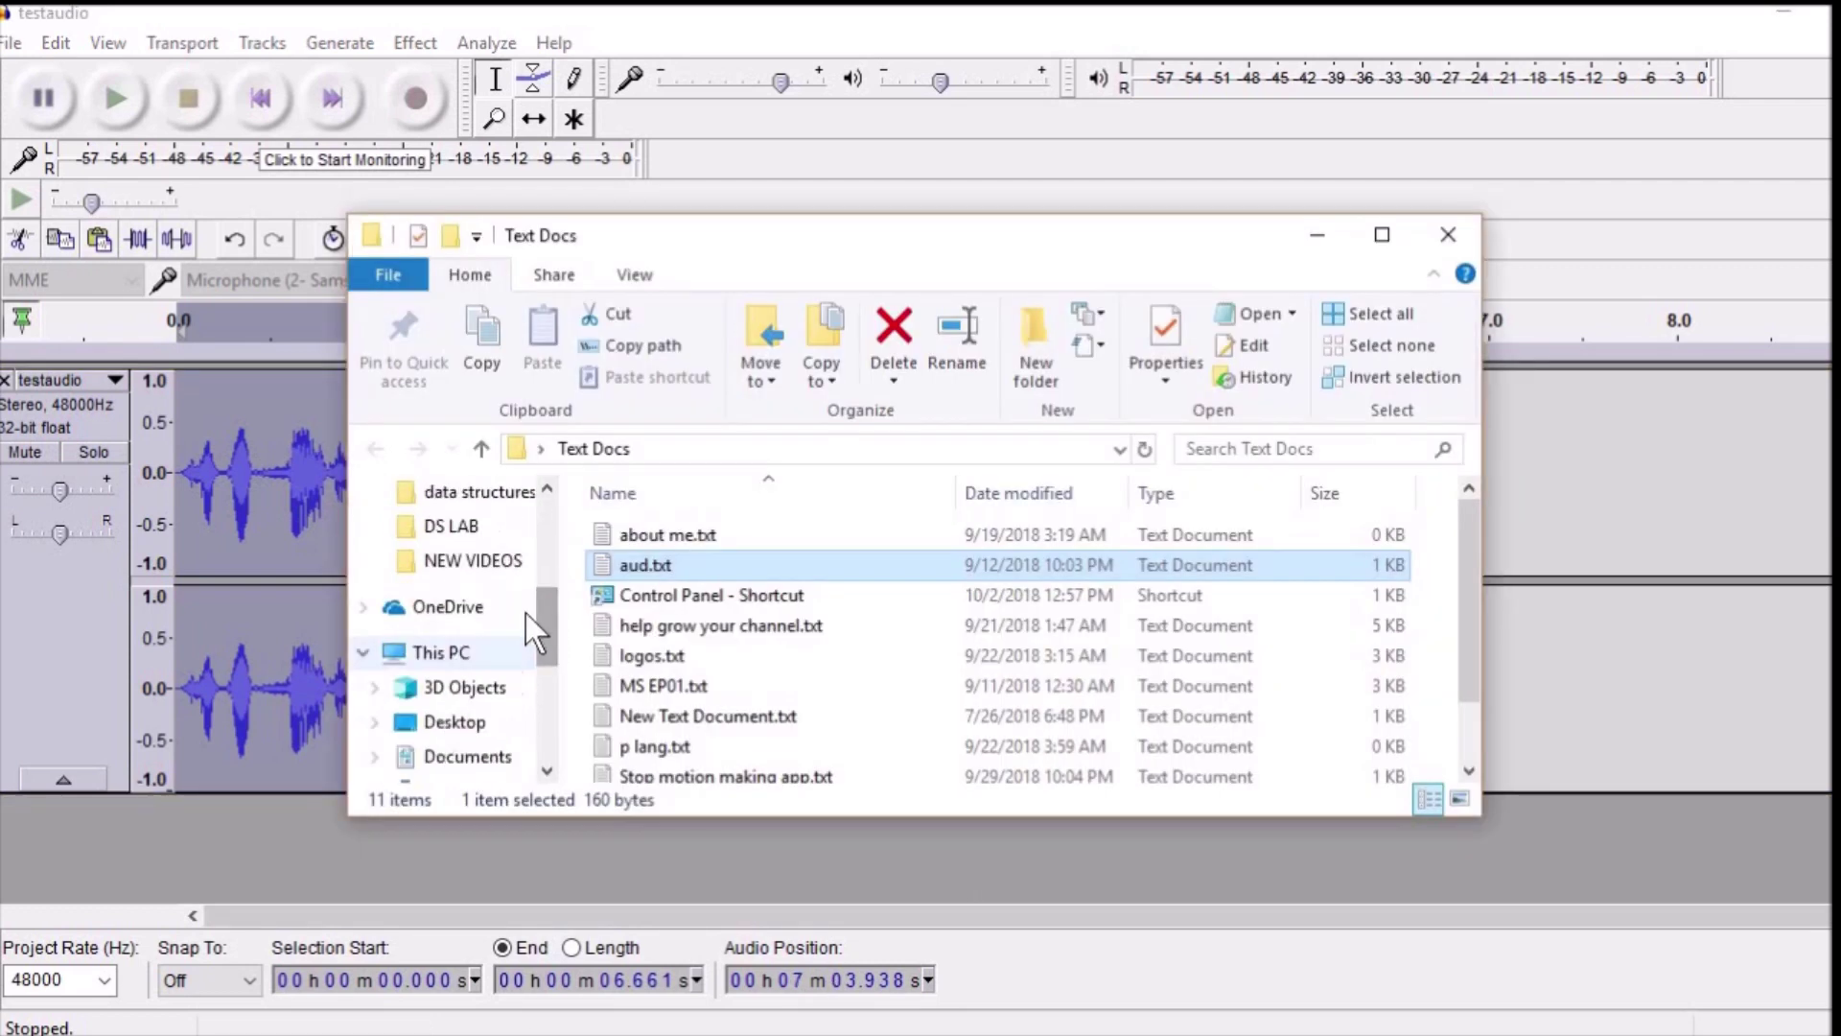
# Step: Drag Epic Motivational - AShamaluevMusic.mp3 from the Music folder into Audacity as a new track
pyautogui.moveTo(560, 645); pyautogui.dragTo(498, 671)
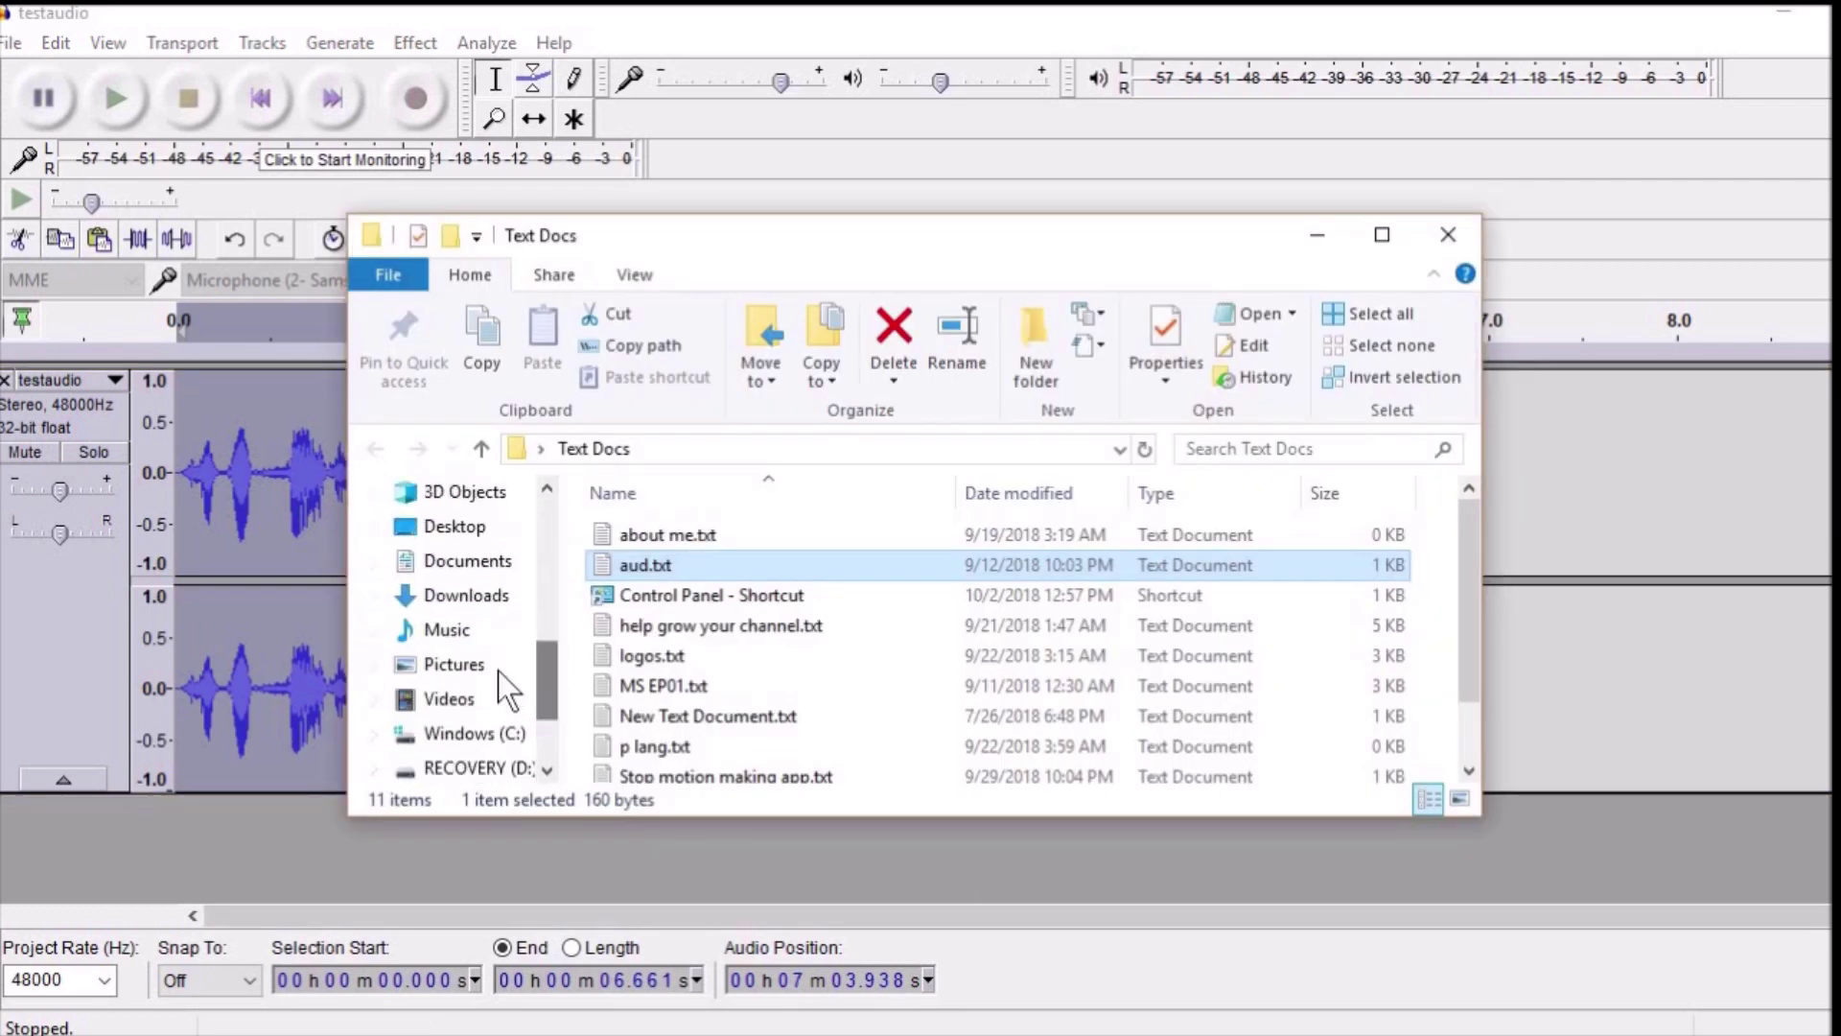
pyautogui.click(447, 630)
pyautogui.moveTo(1472, 575); pyautogui.dragTo(1482, 663)
pyautogui.moveTo(875, 678); pyautogui.dragTo(299, 860)
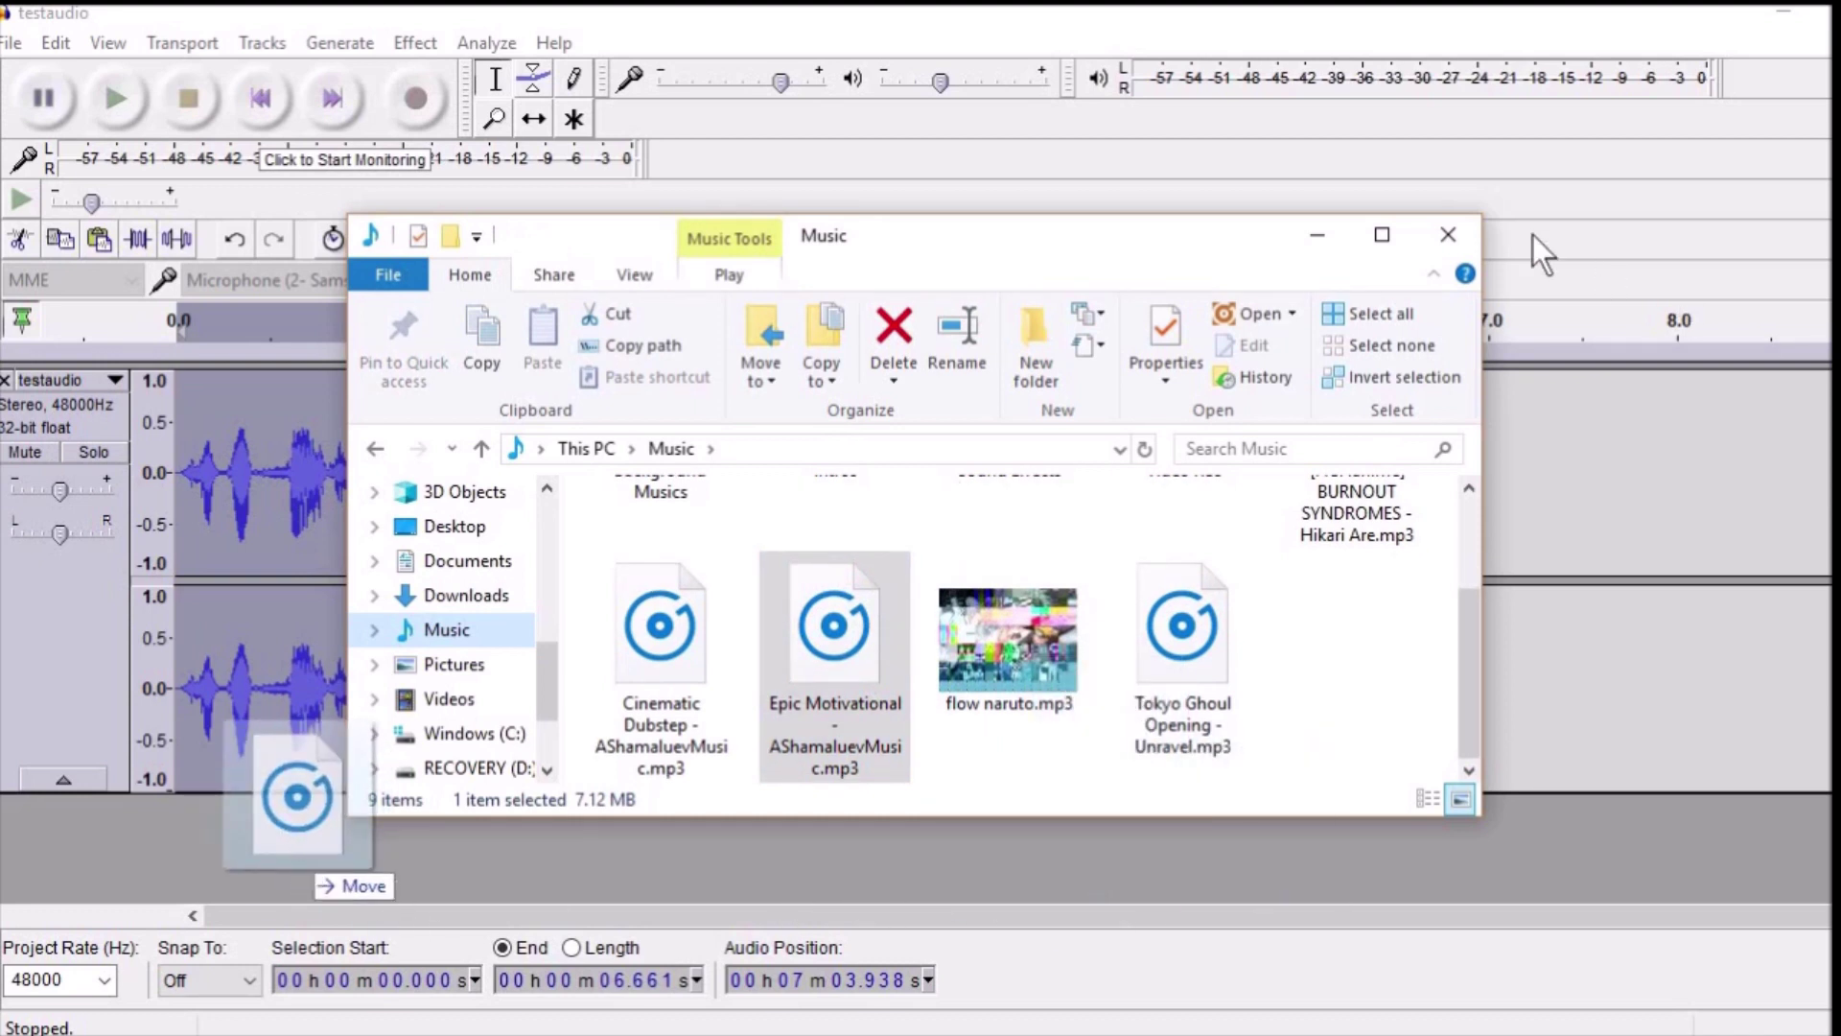
pyautogui.click(1450, 234)
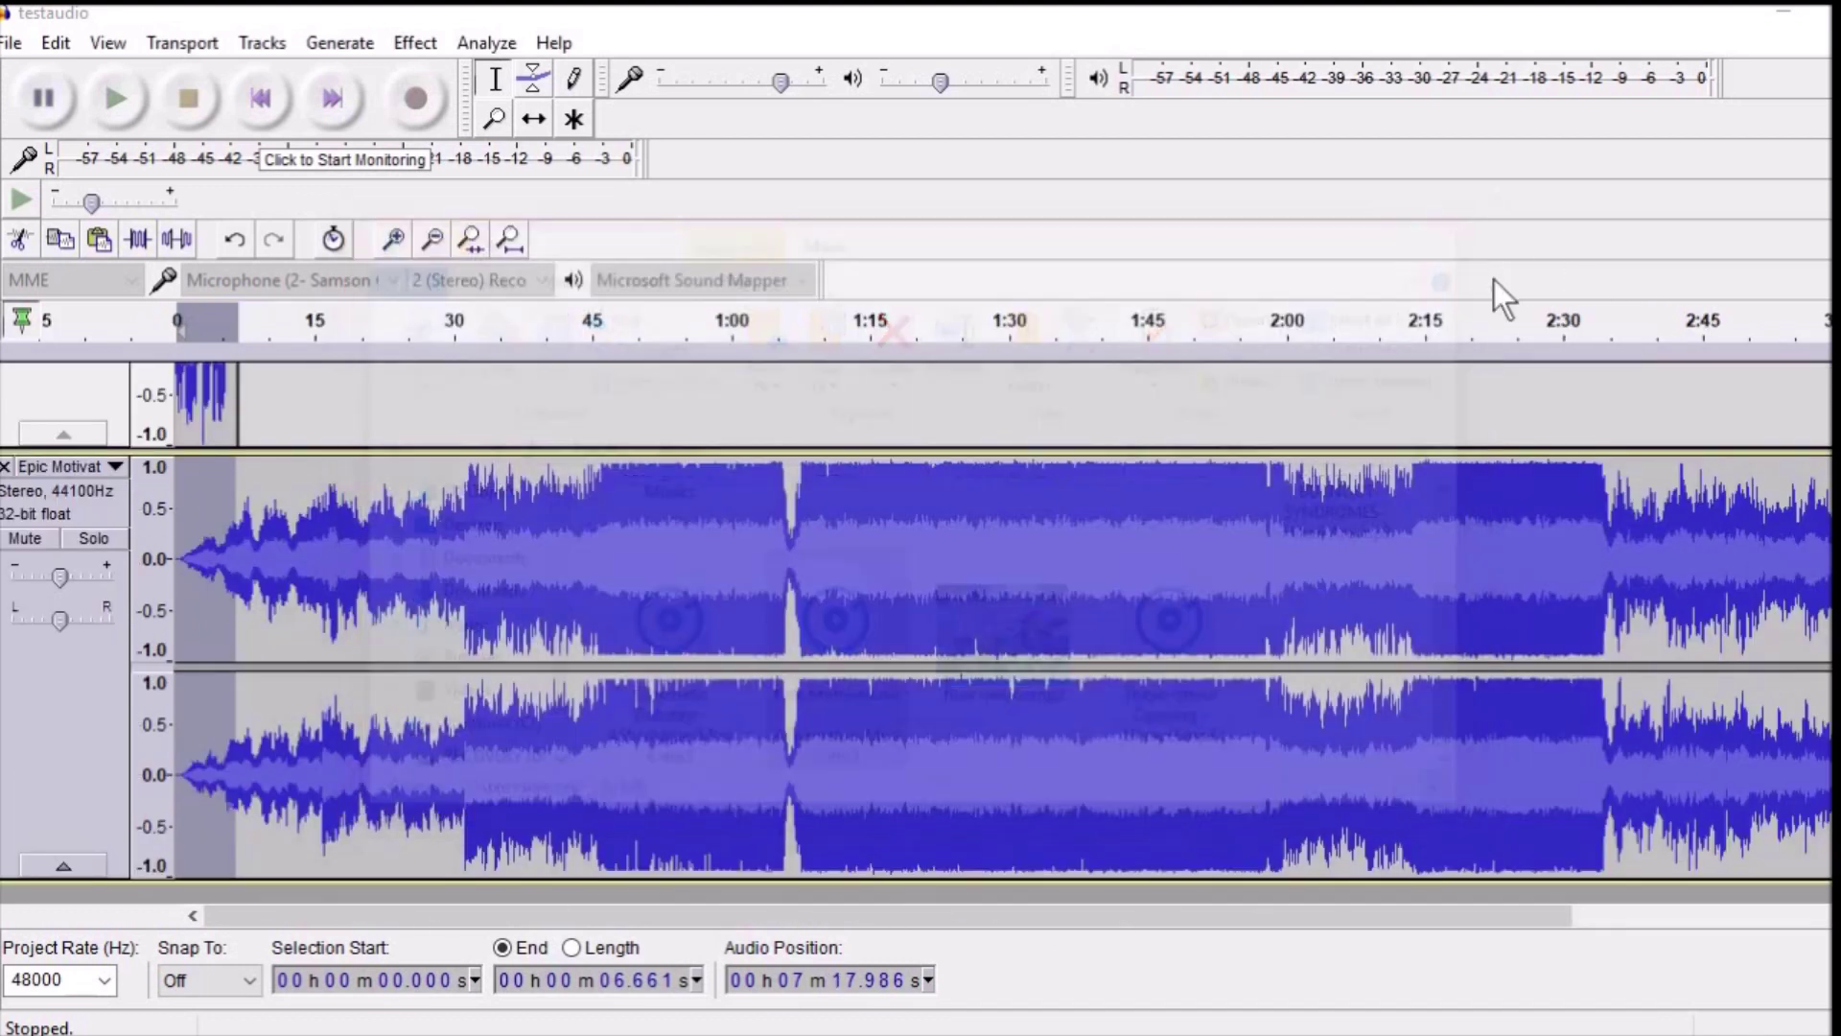
# Step: Delete the music track from 0:07 to its end and zoom to show 0–11 s
pyautogui.moveTo(1827, 575); pyautogui.dragTo(236, 692)
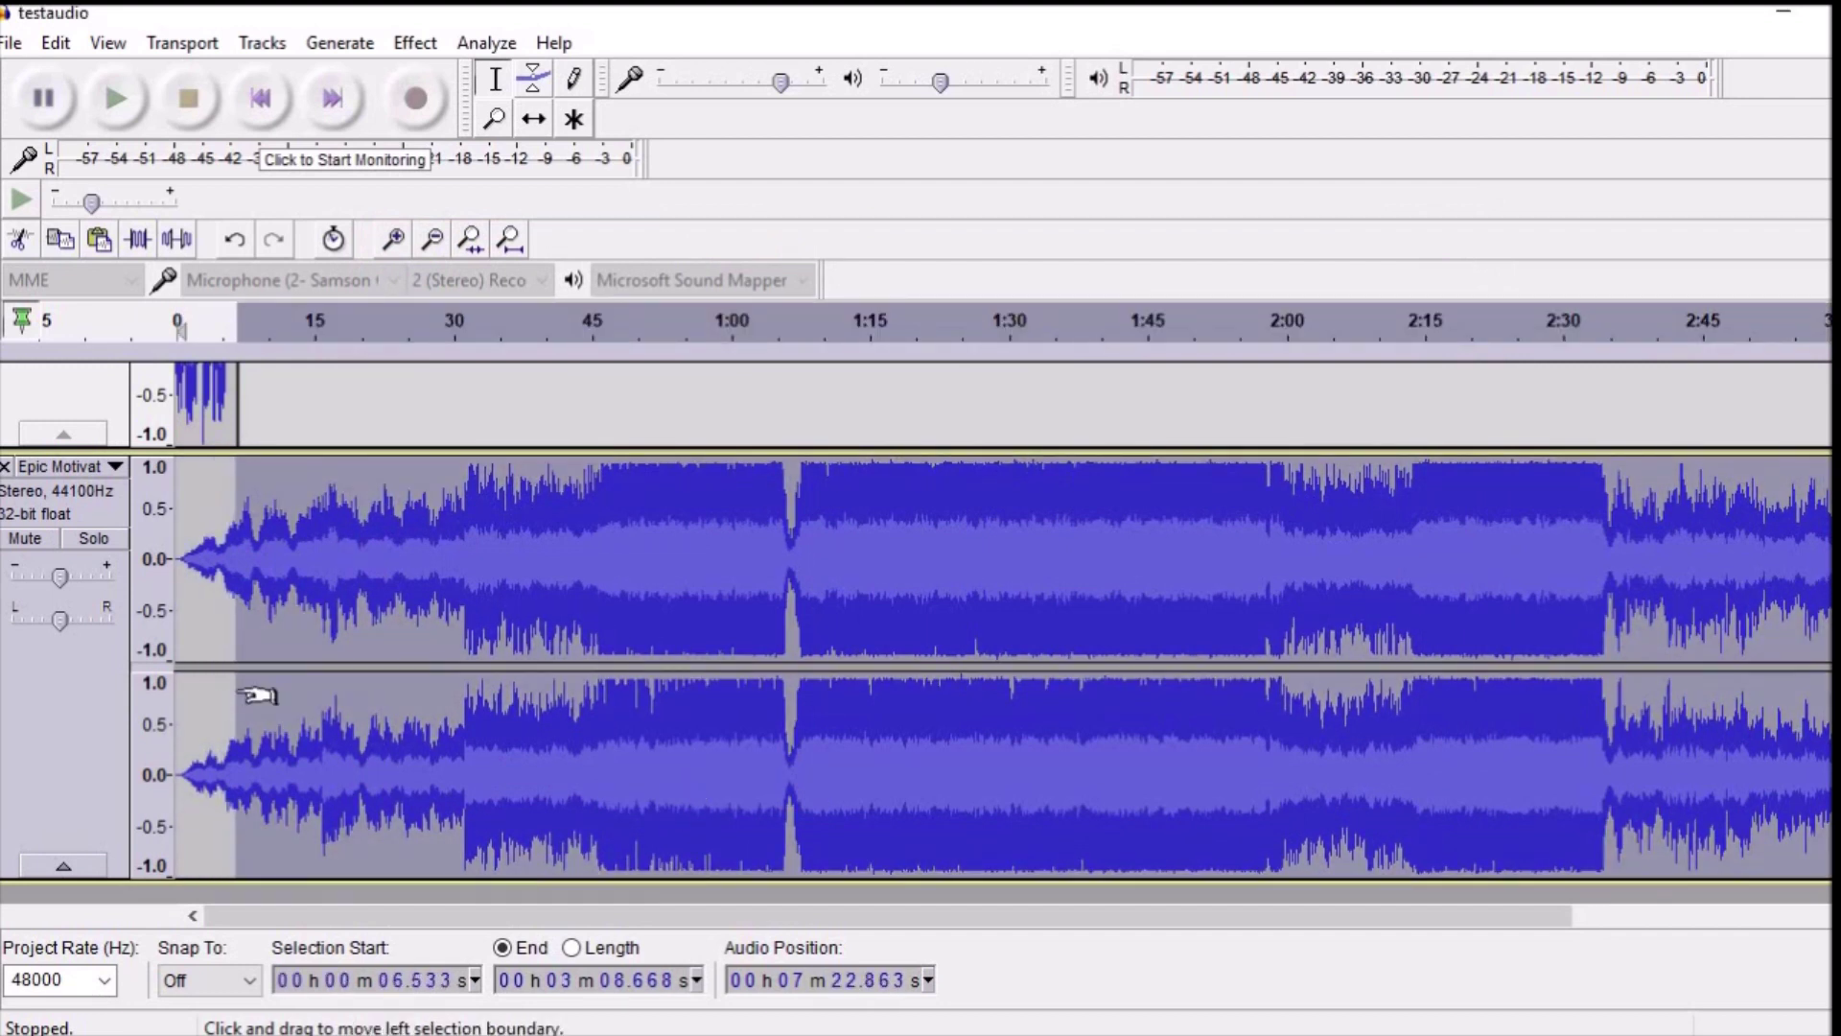
pyautogui.click(257, 695)
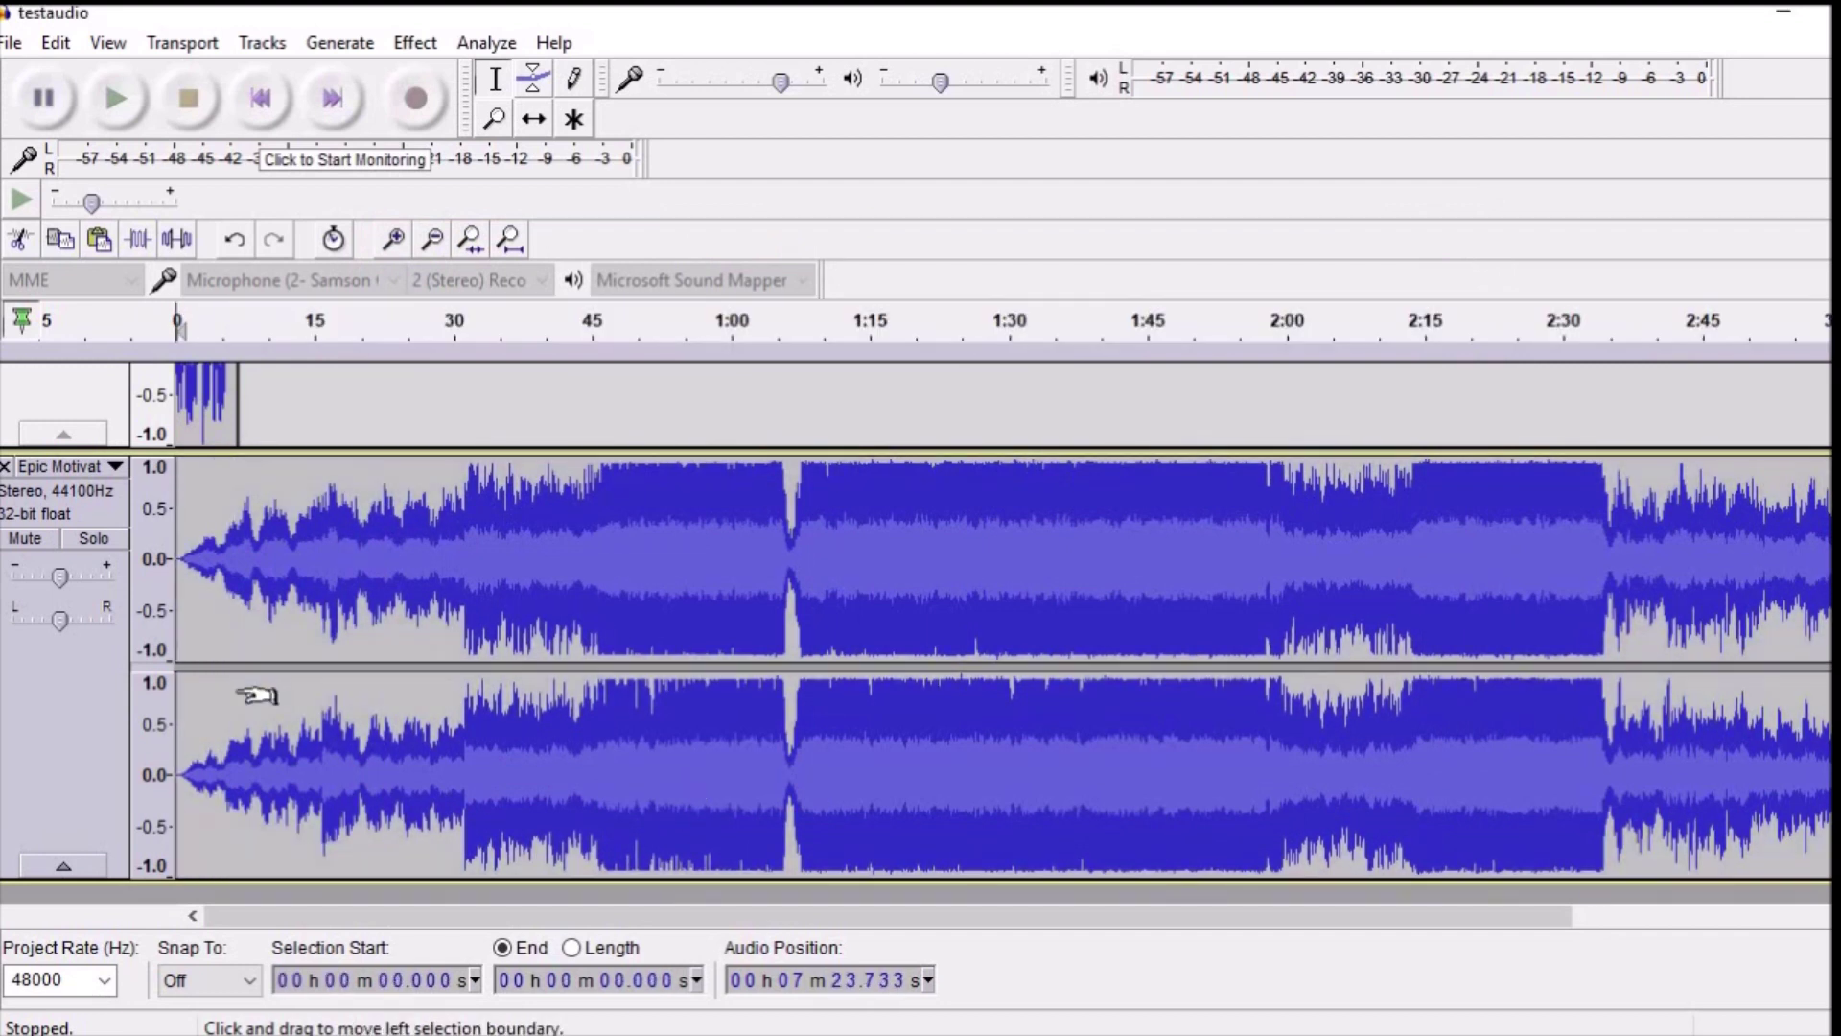
pyautogui.click(361, 436)
pyautogui.scroll(3, 458, 576)
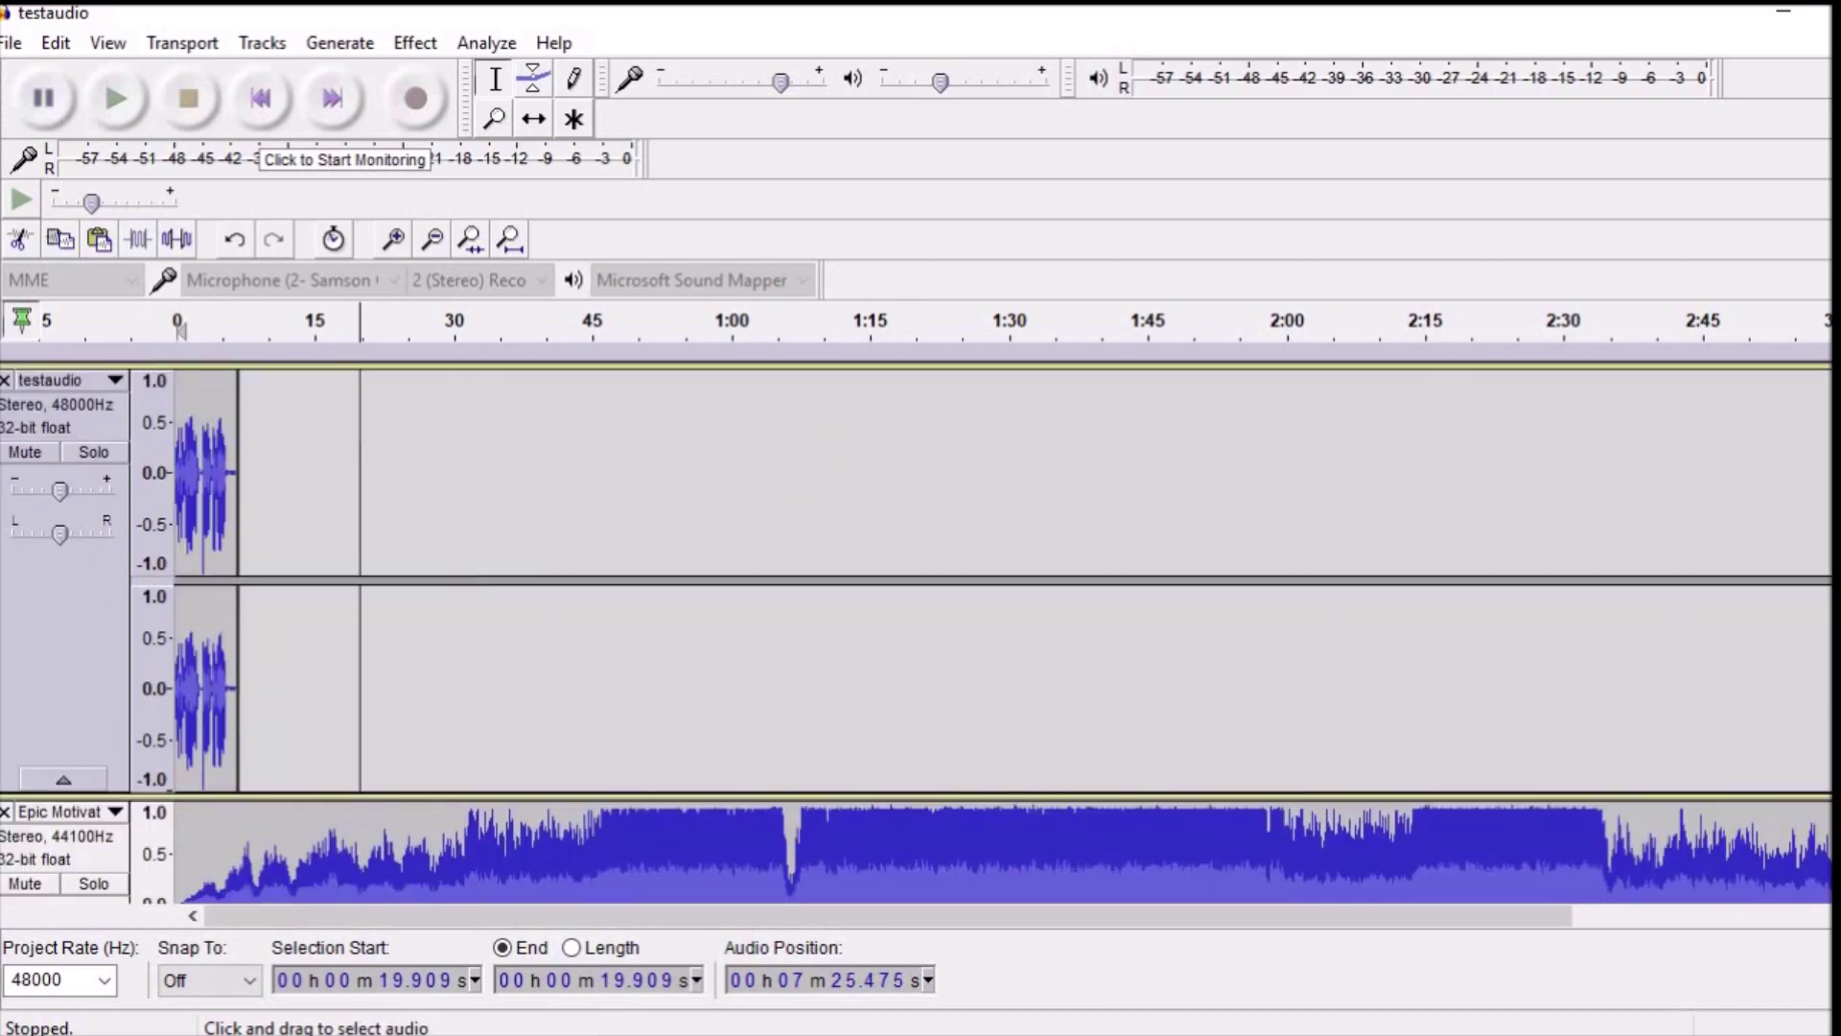
pyautogui.moveTo(1827, 868)
pyautogui.mouseDown()
pyautogui.moveTo(463, 878)
pyautogui.moveTo(240, 899)
pyautogui.mouseUp()
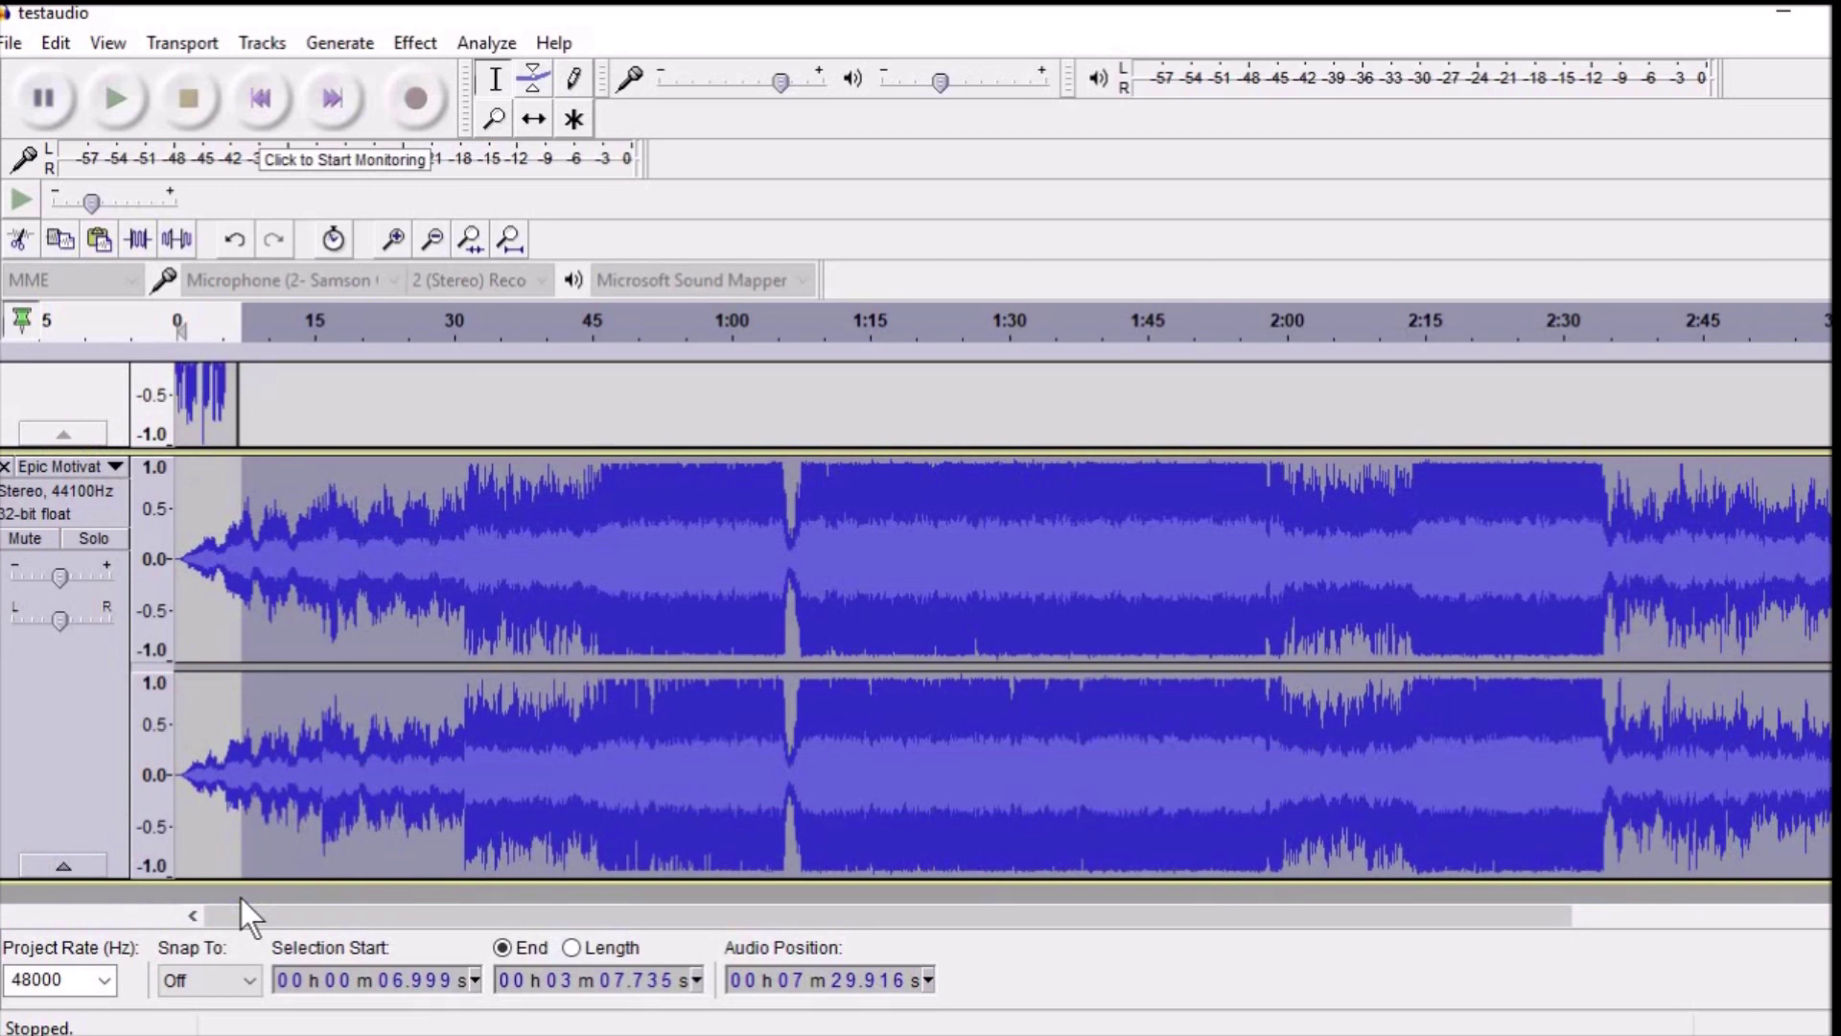
pyautogui.press('Delete')
pyautogui.keyDown('ctrl'); pyautogui.scroll(3, 287, 573); pyautogui.keyUp('ctrl')
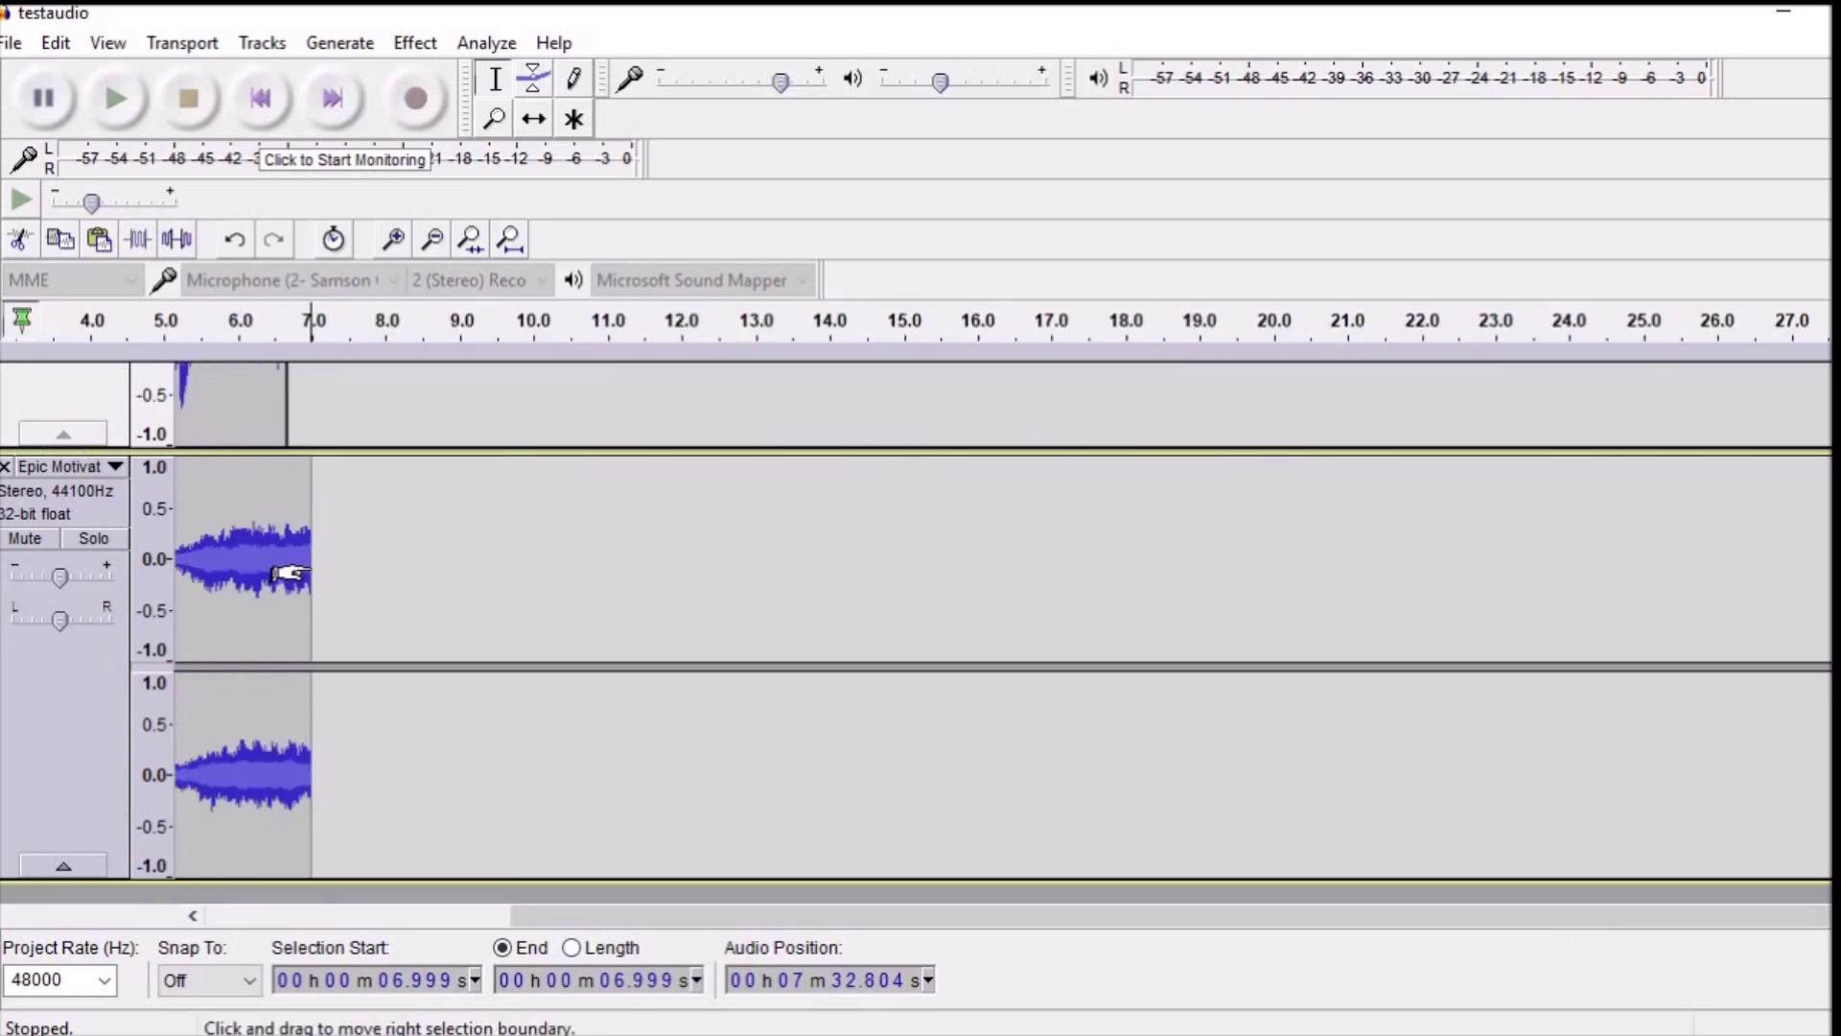
pyautogui.moveTo(888, 917); pyautogui.dragTo(255, 887)
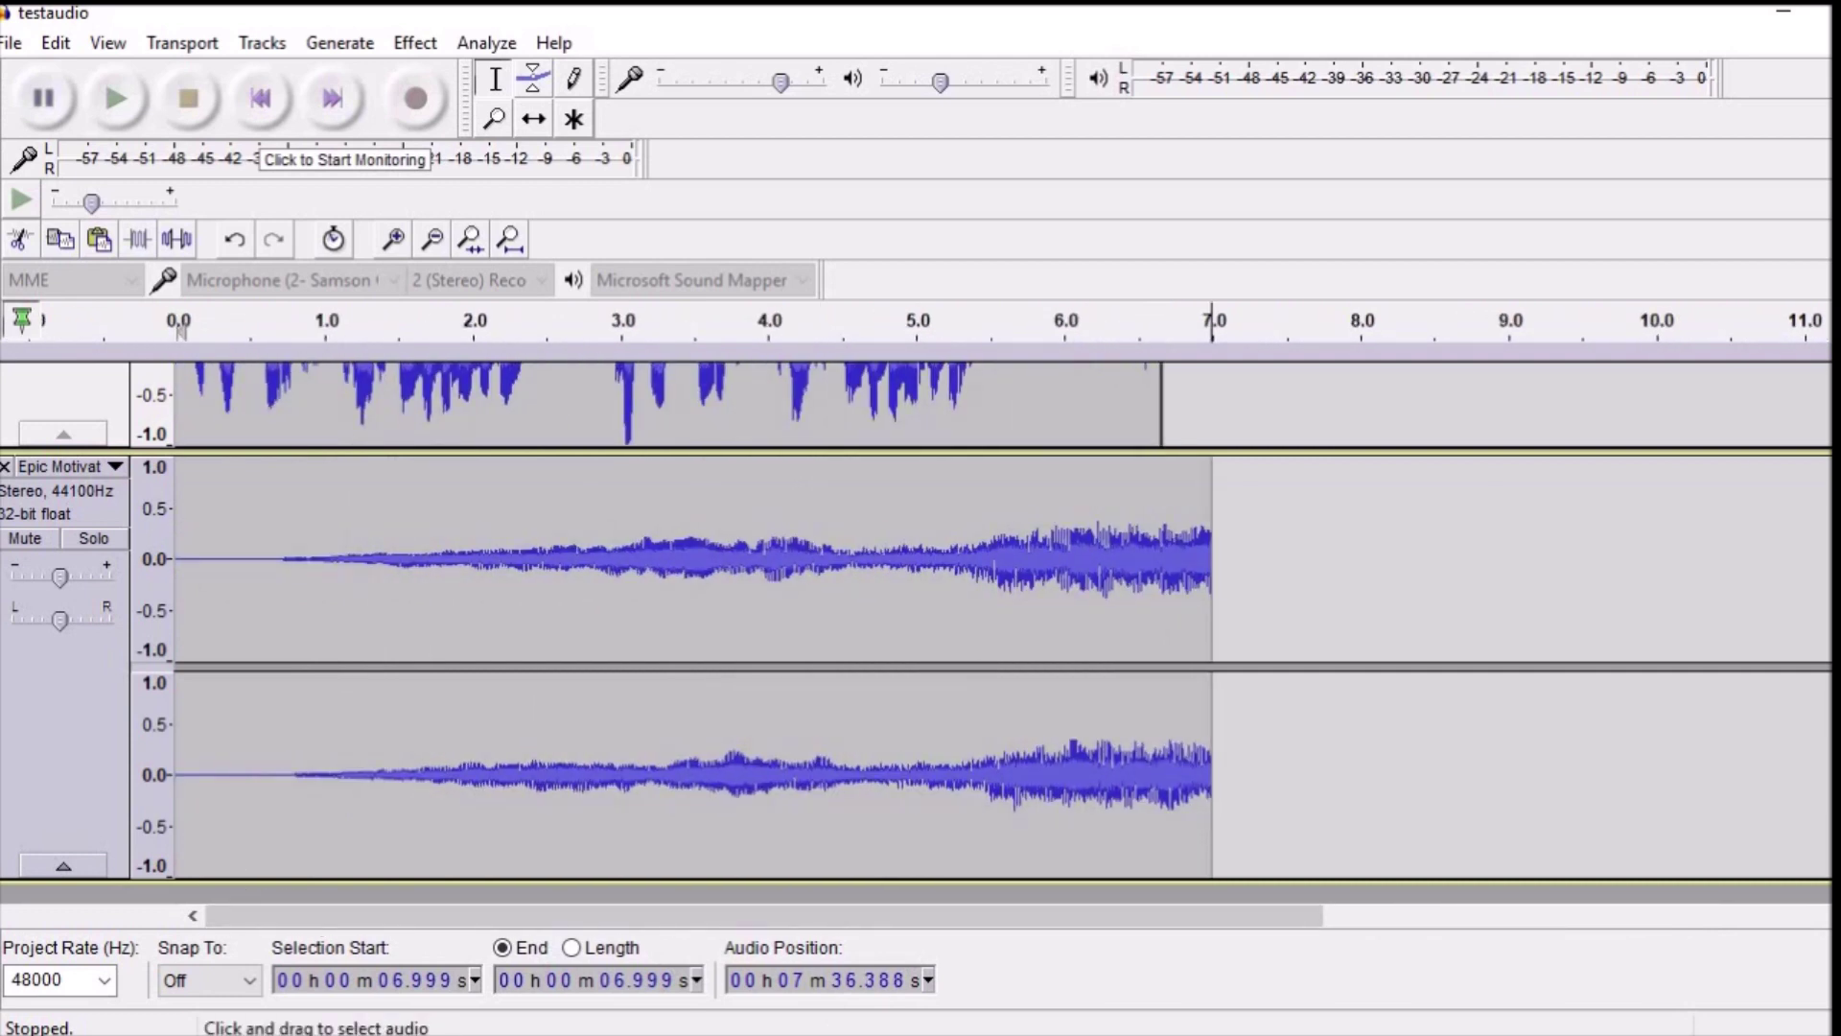
pyautogui.scroll(4, 916, 623)
pyautogui.scroll(-5, 916, 623)
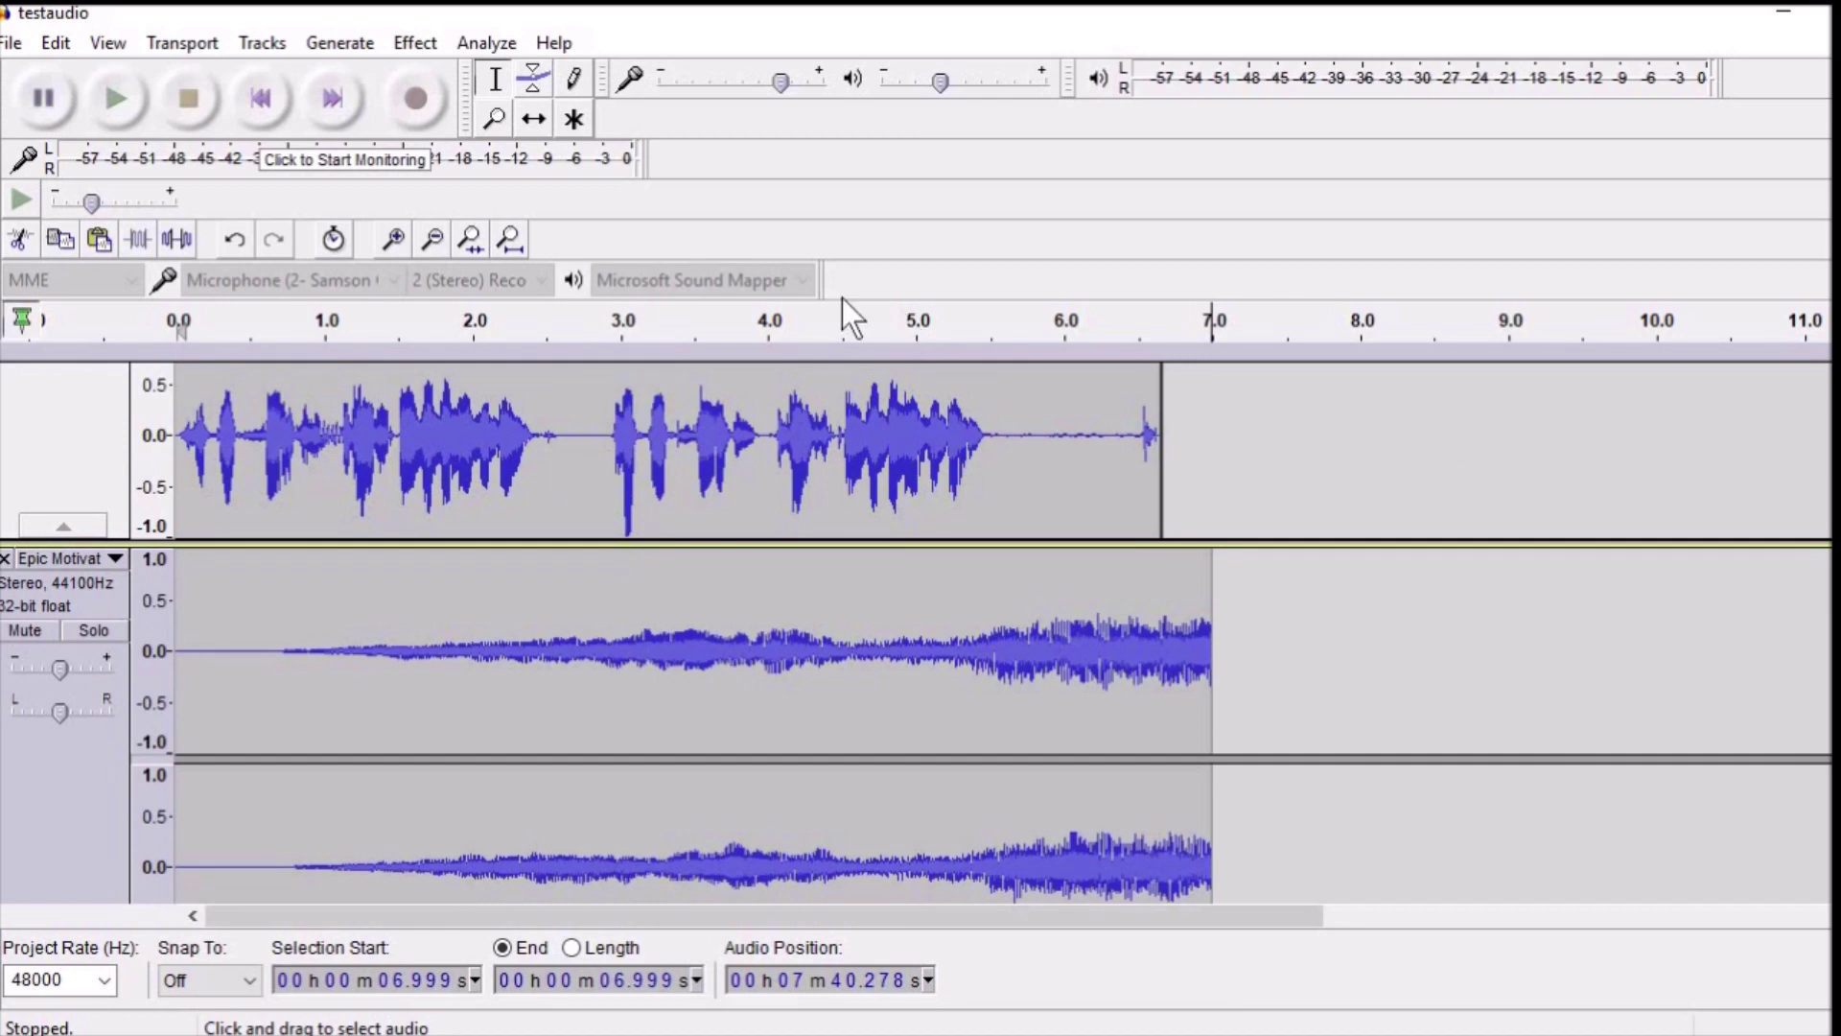
# Step: Drag the music track's volume envelope down low, then return to the Selection Tool
pyautogui.click(534, 88)
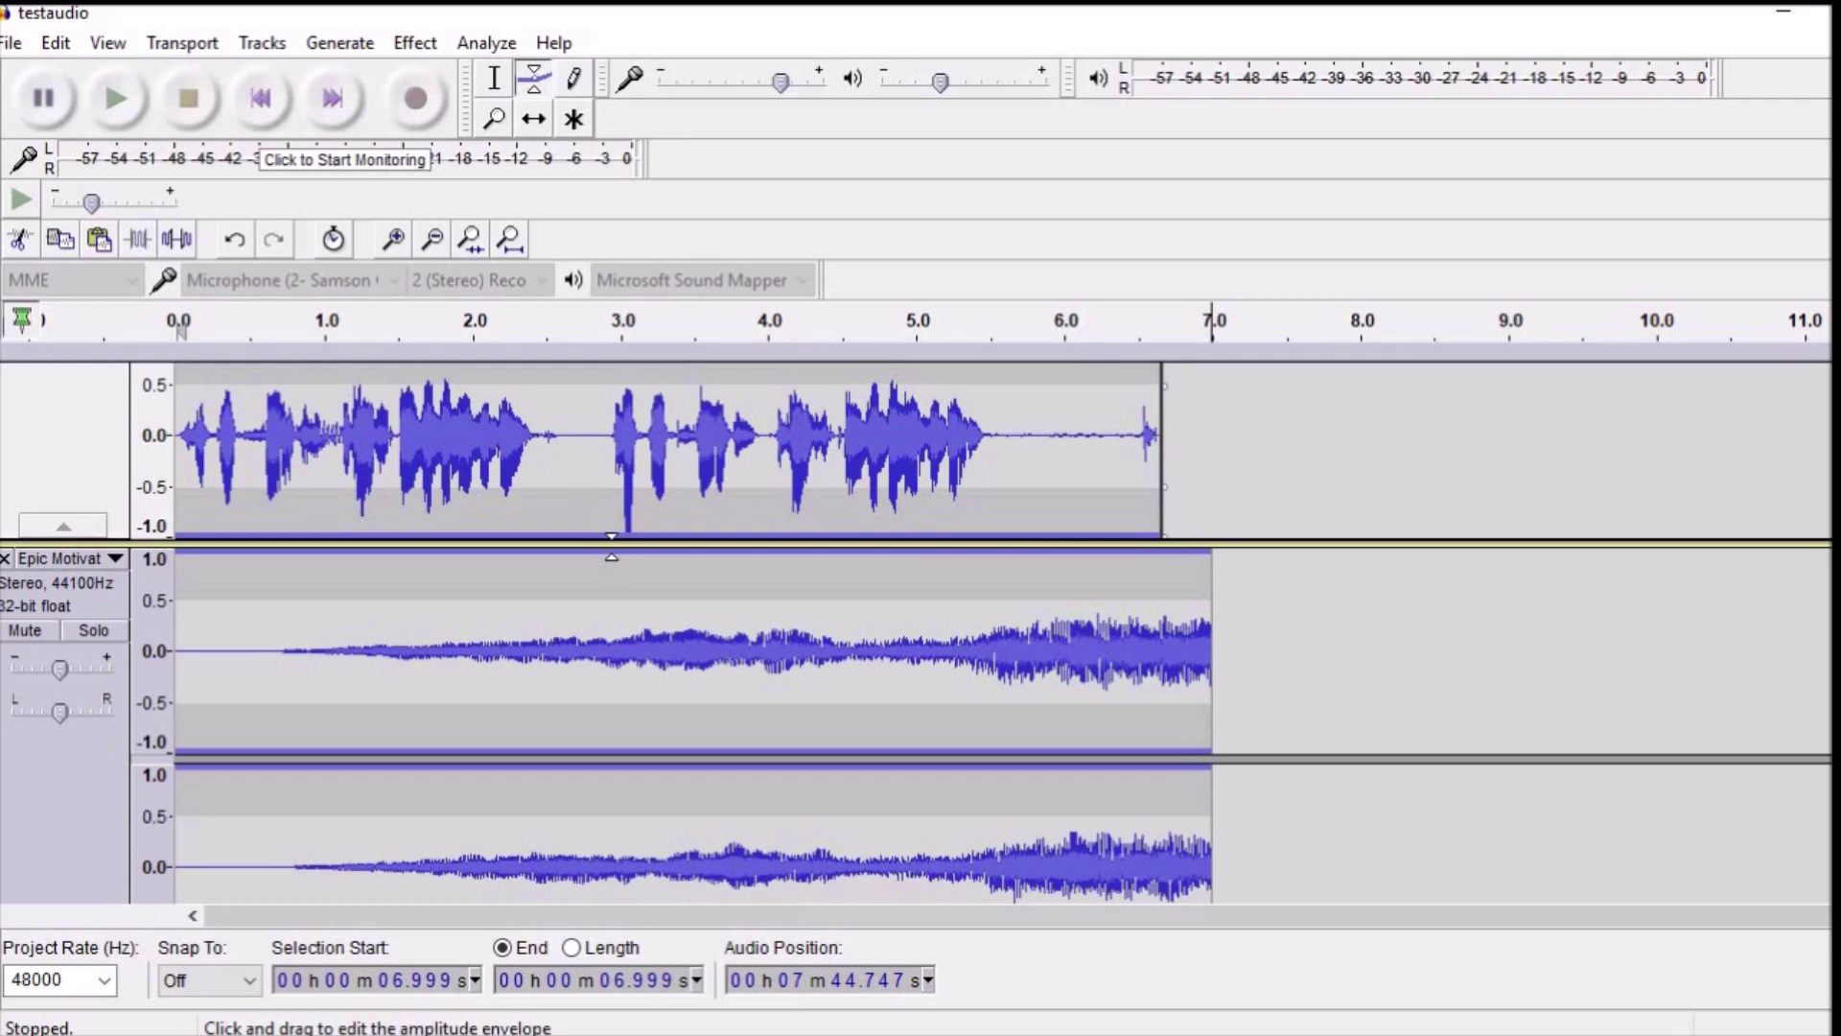
pyautogui.moveTo(602, 553); pyautogui.dragTo(610, 639)
pyautogui.scroll(-2, 672, 479)
pyautogui.click(495, 79)
pyautogui.click(1384, 399)
pyautogui.scroll(2, 1384, 399)
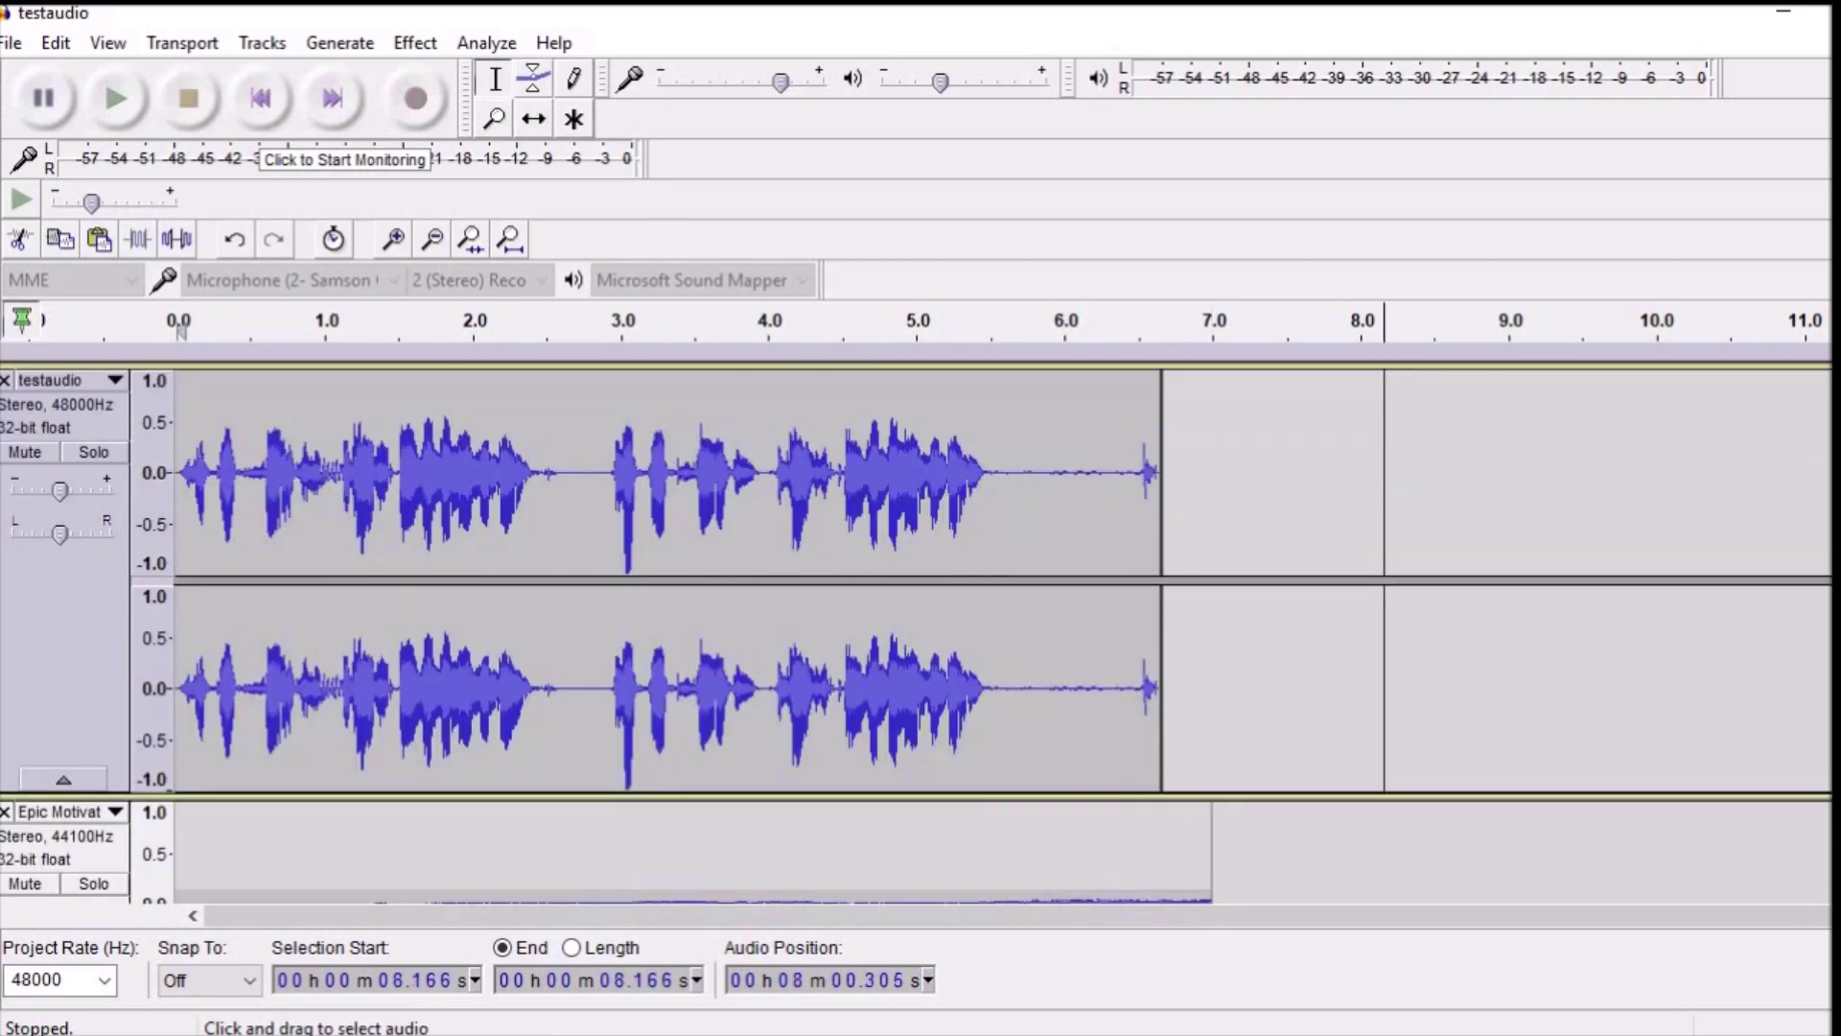